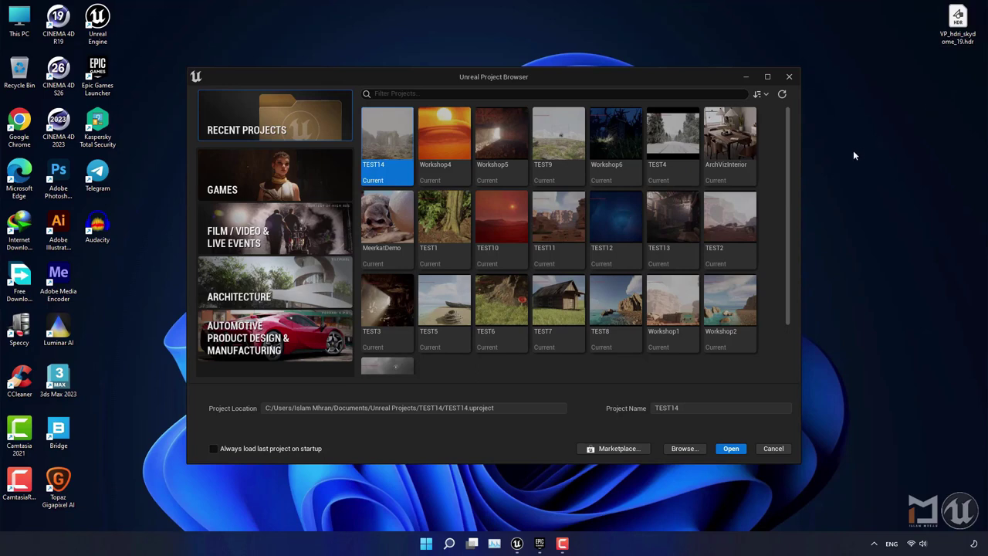
- Pick the Games category with the Blank template and name the project Workshop7
left_click(319, 186)
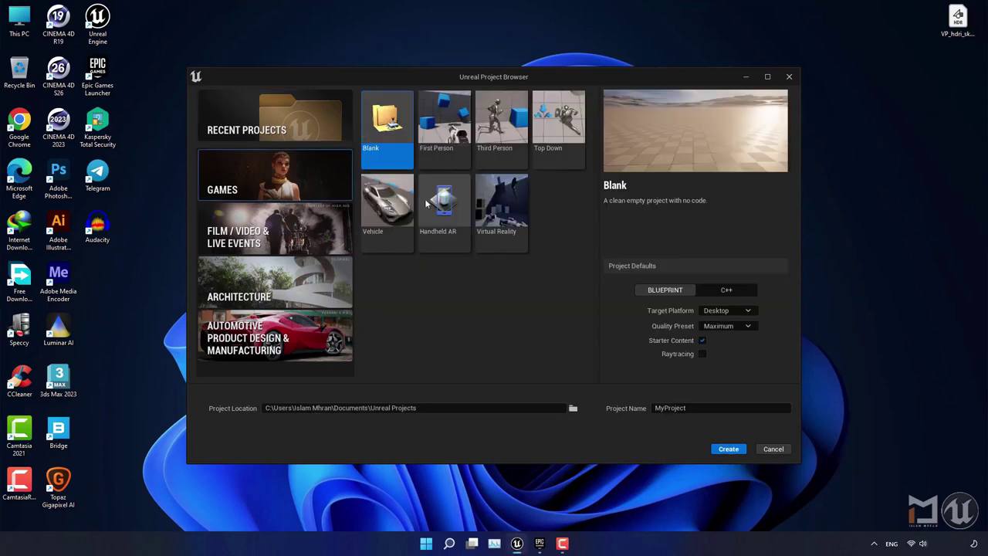
left_click_drag(684, 408, 587, 409)
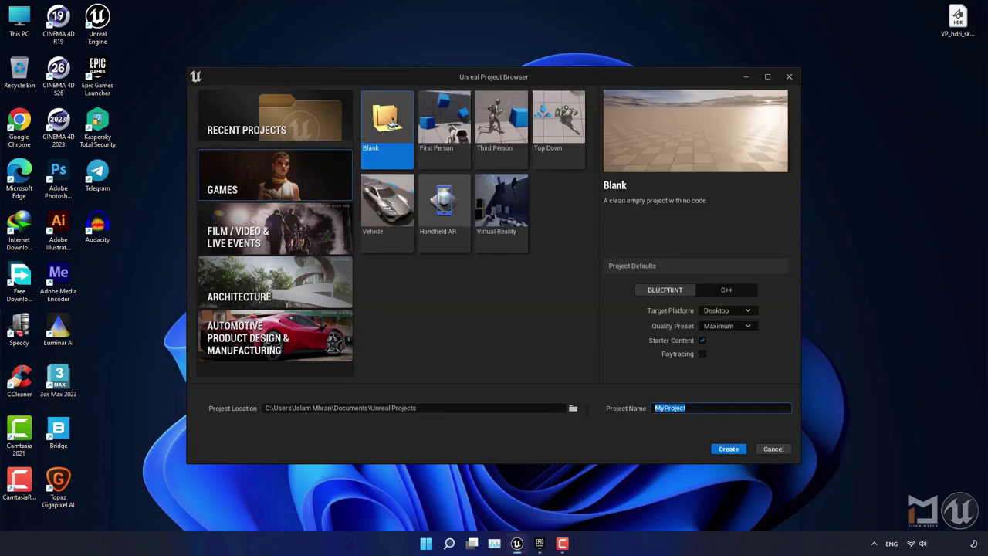
type("Workshop7")
- Create the Workshop7 project, then delete every actor in the Minimal_Default level despite references
left_click(728, 449)
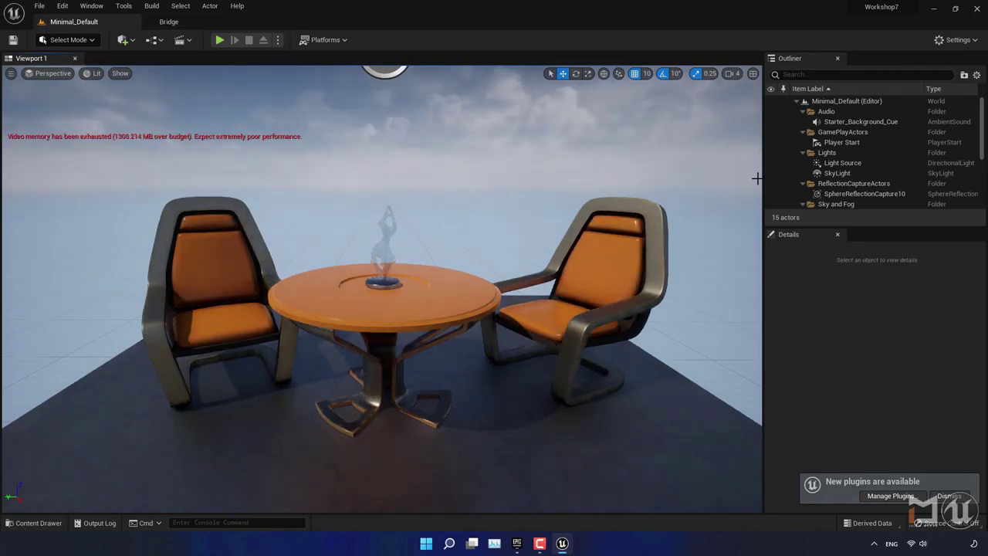
left_click(848, 101)
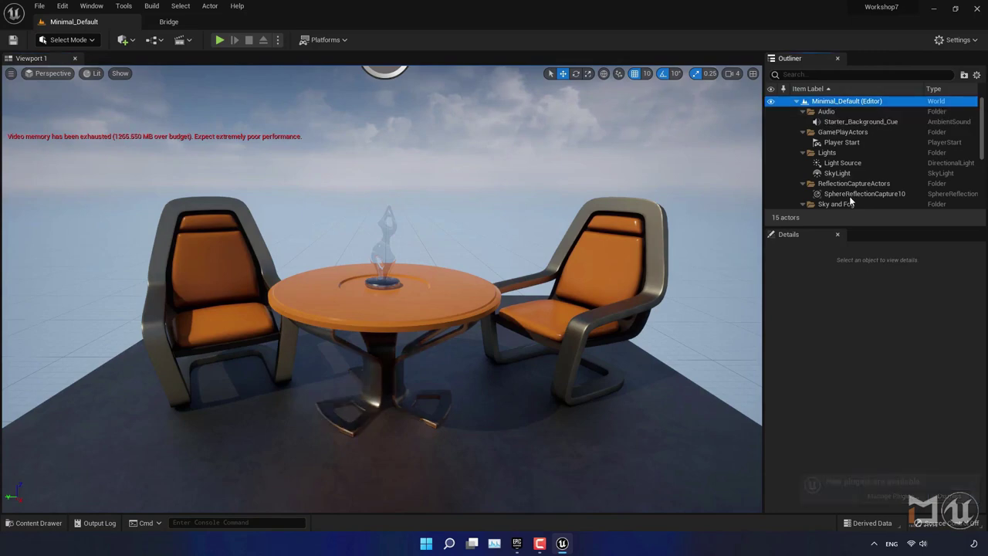
scroll(849, 199, "down", 3)
scroll(848, 196, "down", 2)
left_click(849, 204, "shift")
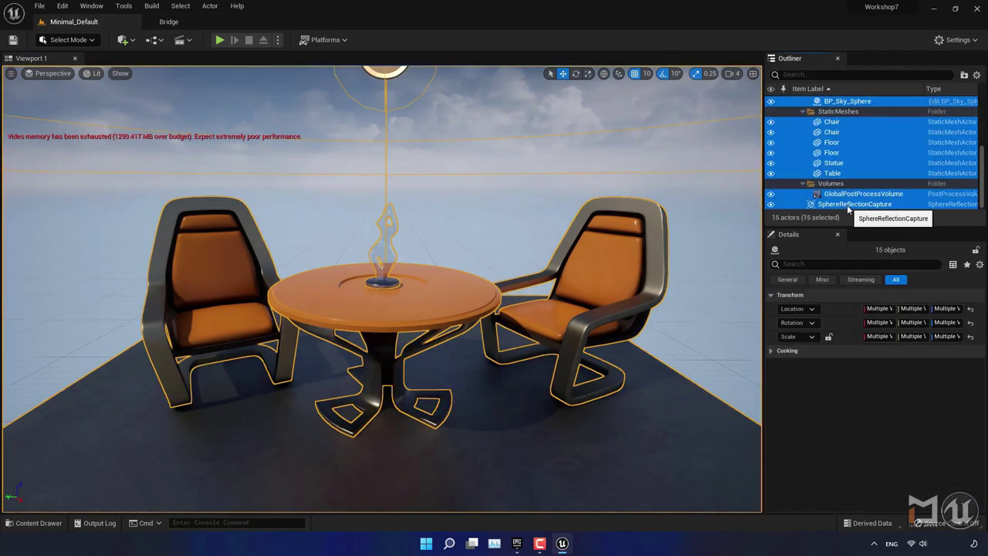
key("Delete")
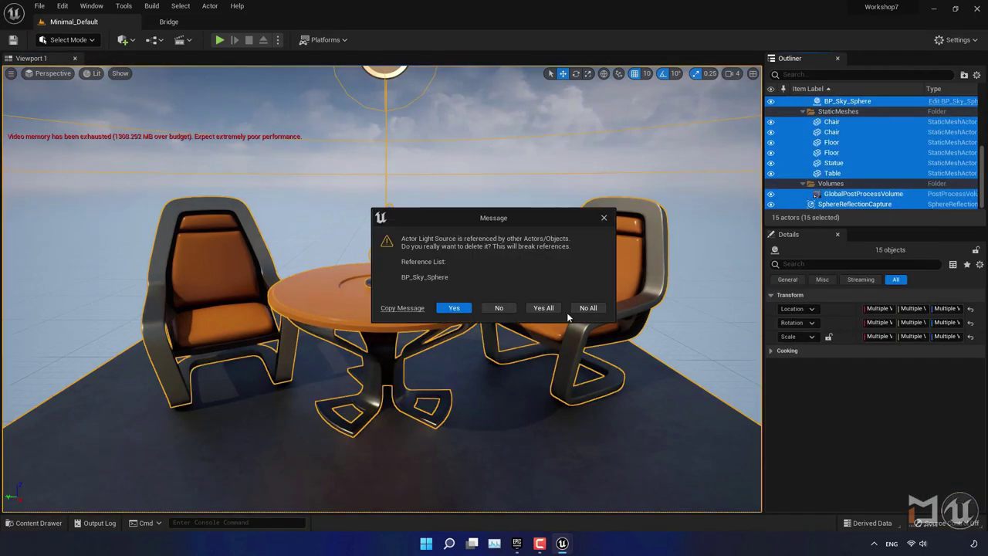
left_click(547, 309)
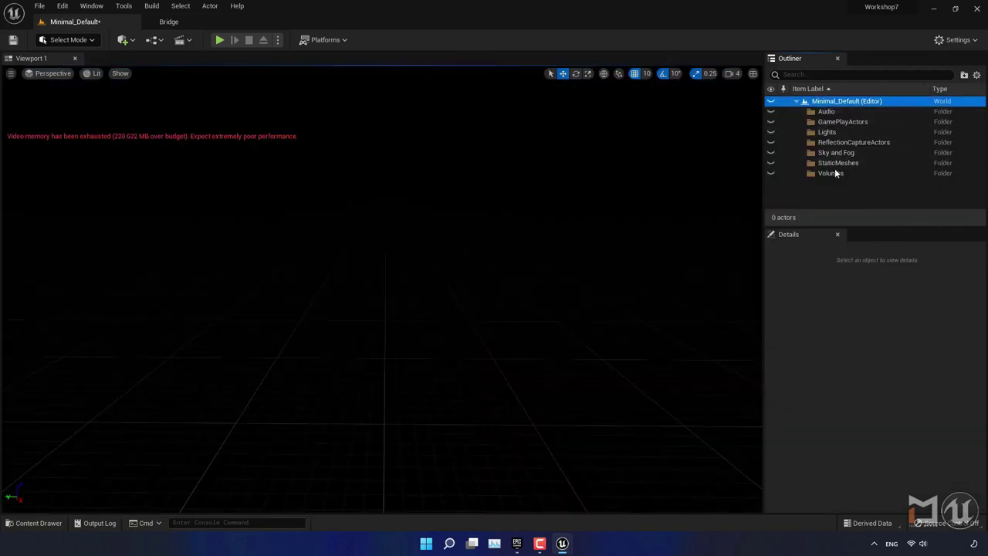
- Delete the leftover empty Outliner folders, leaving an empty grid
left_click(834, 173, "shift")
key("Delete")
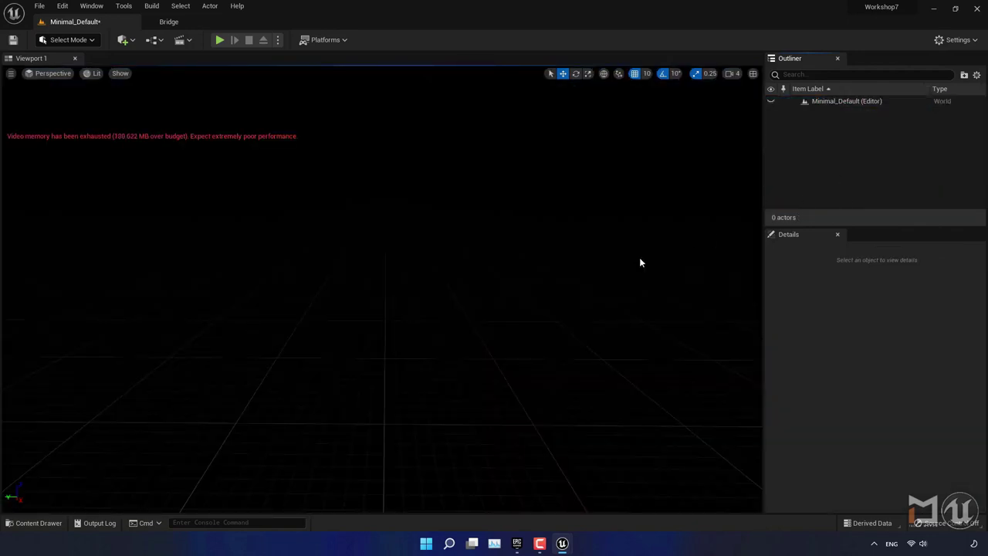
right_click_drag(531, 304, 441, 359)
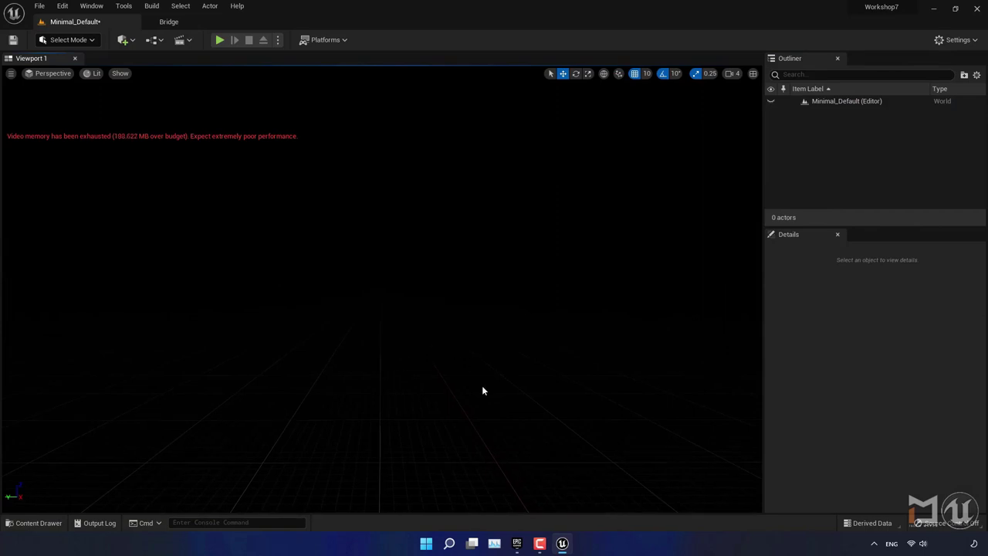
- Search the Marketplace for 'tree' and filter the results to free items
left_click(518, 543)
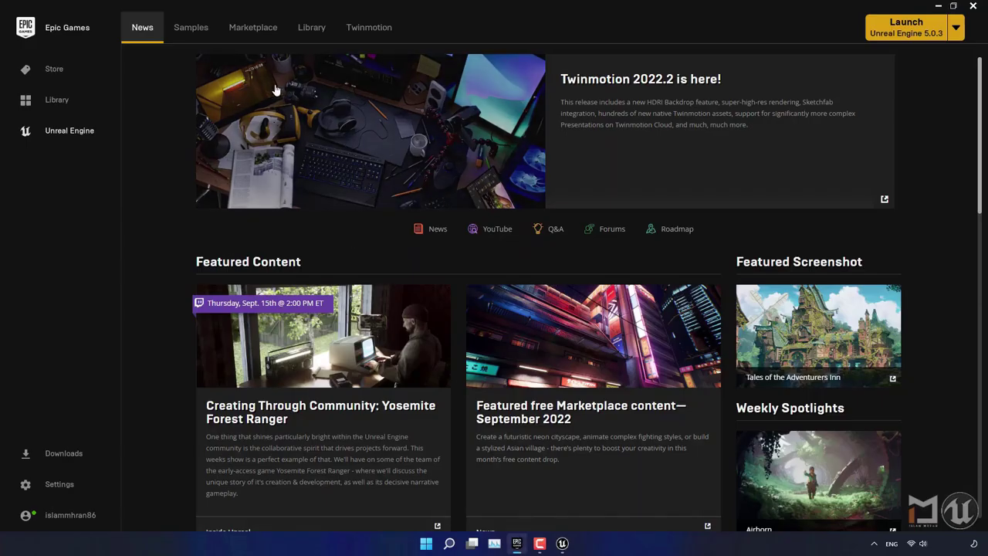
left_click(249, 35)
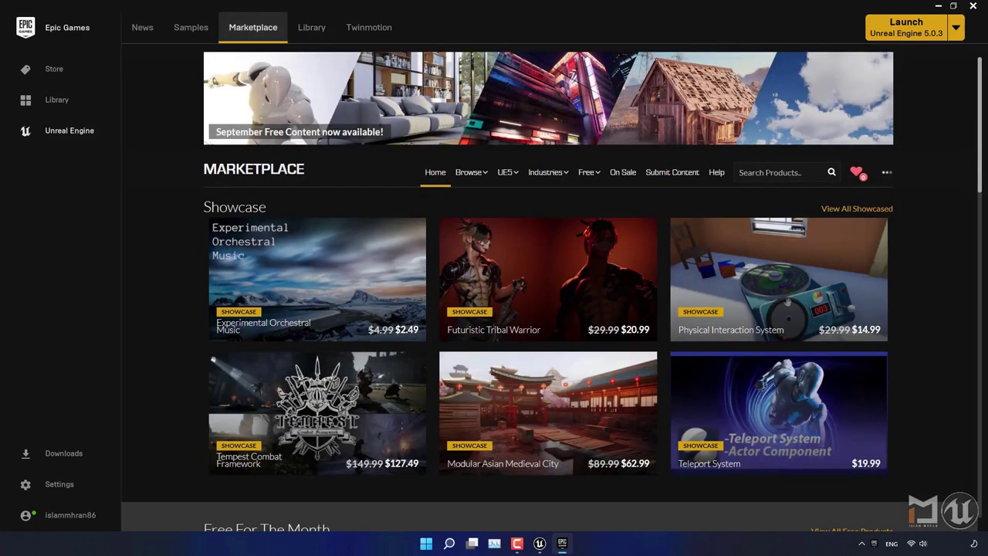
left_click(741, 172)
type("tree")
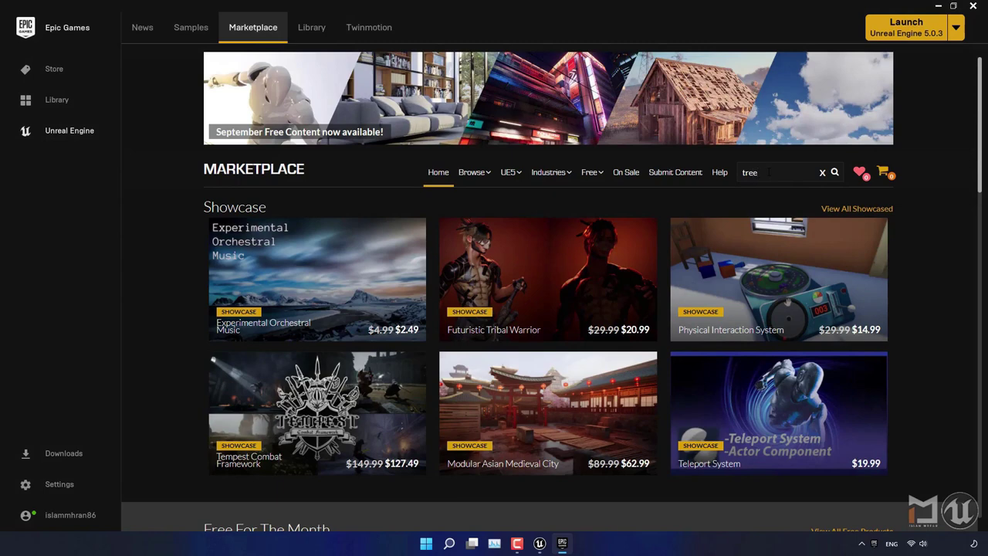
key("Return")
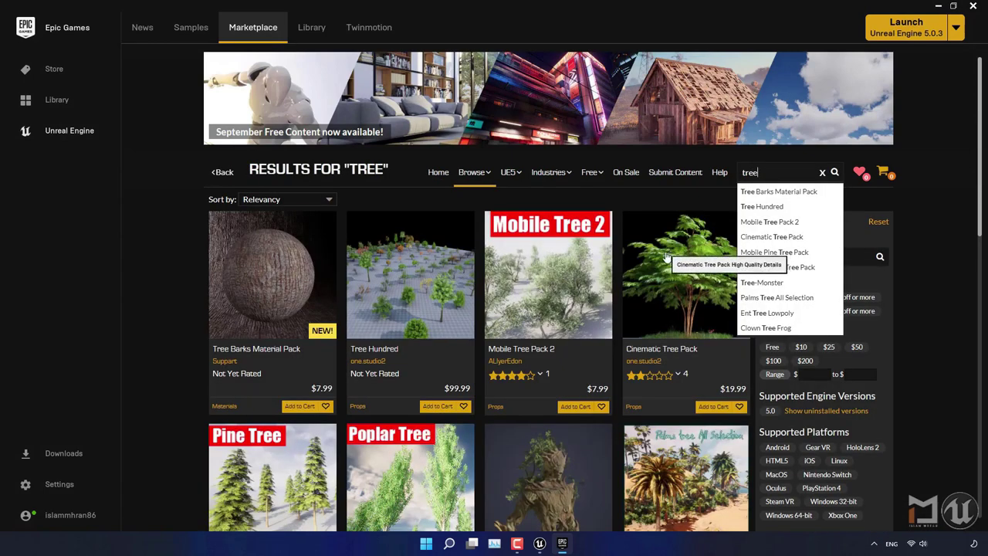
left_click(776, 349)
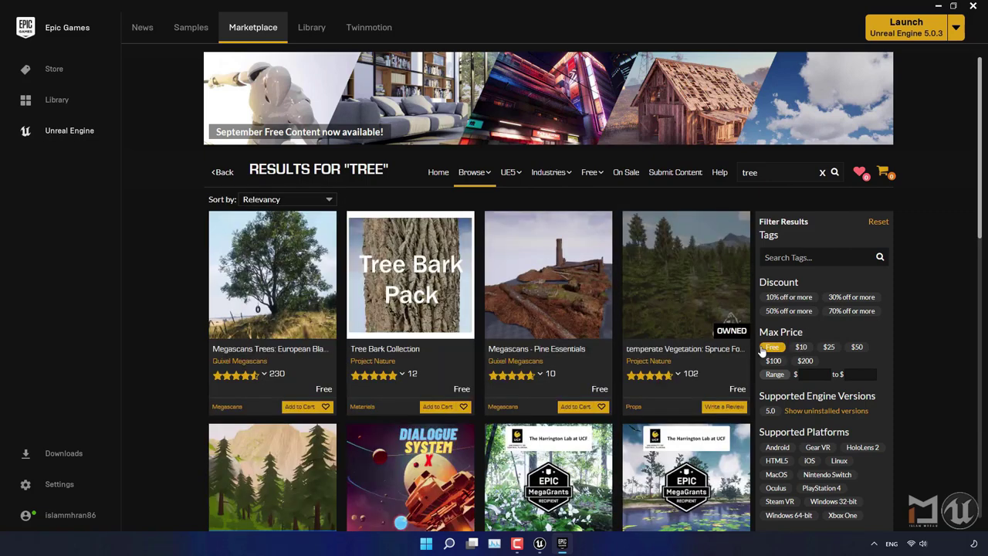
- Add the Vegetation: Spruce Forest pack to the Workshop7 project
left_click(683, 296)
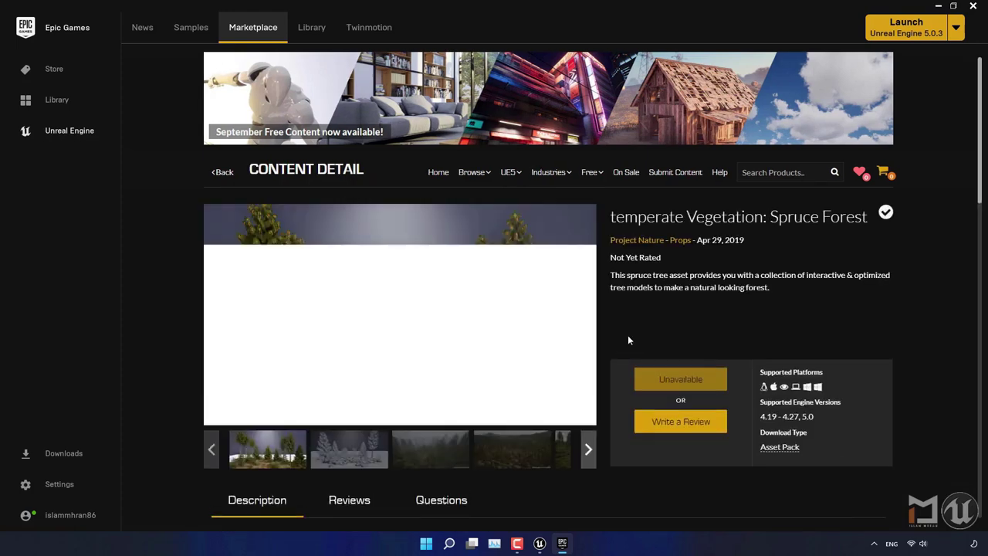
left_click(354, 450)
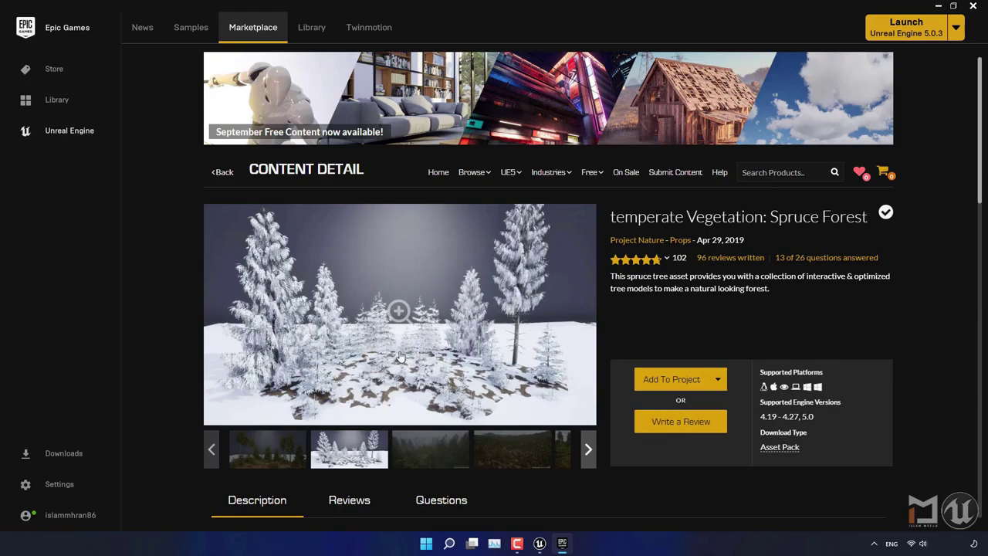
left_click(673, 381)
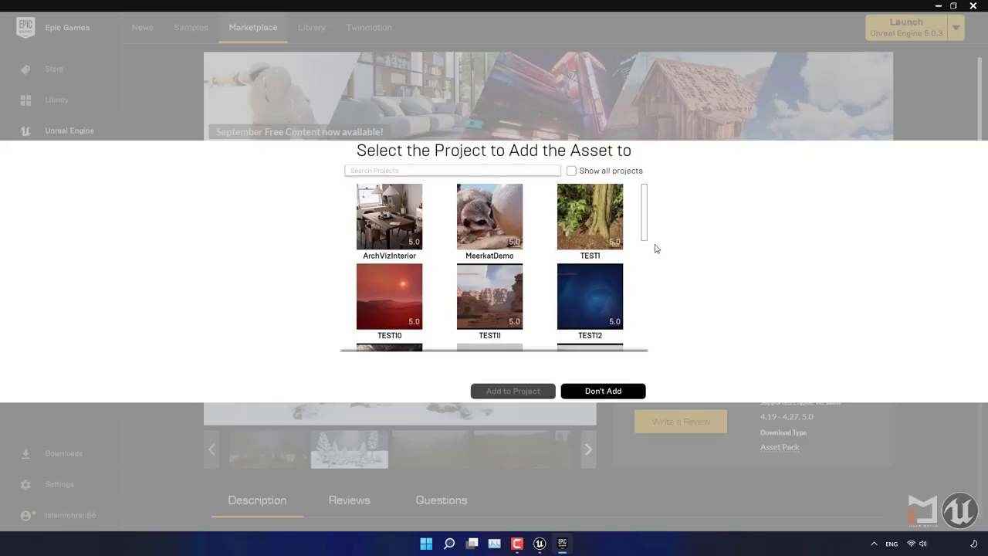
left_click_drag(645, 223, 642, 332)
left_click(475, 328)
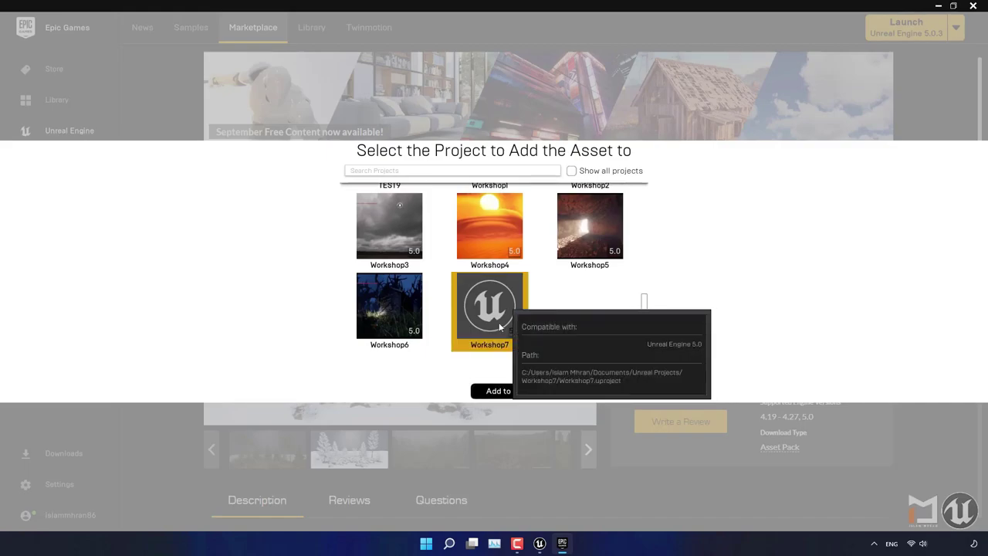
left_click(503, 390)
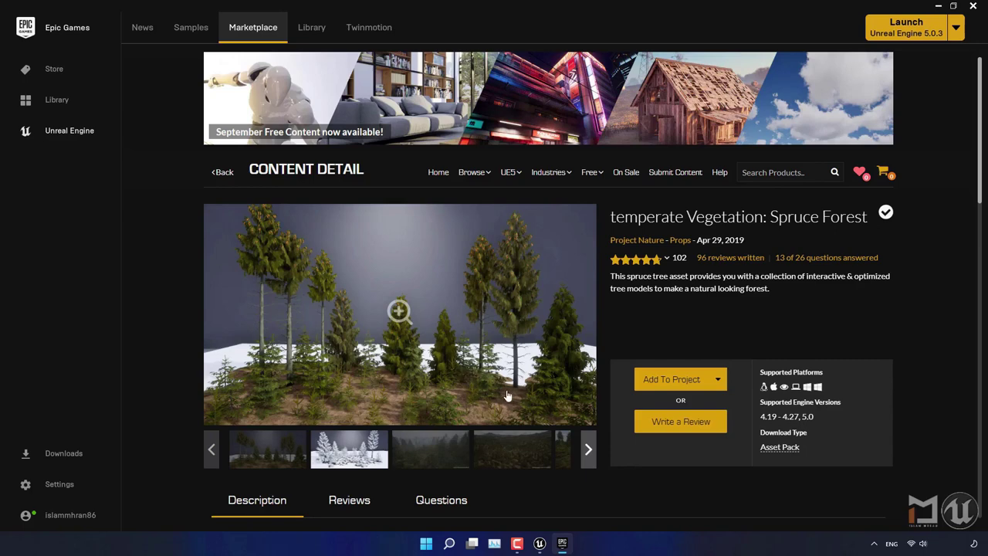
- Browse the PN_interactiveSpruceForest meshes: small, full low-detail and full high-detail spruces
left_click(539, 544)
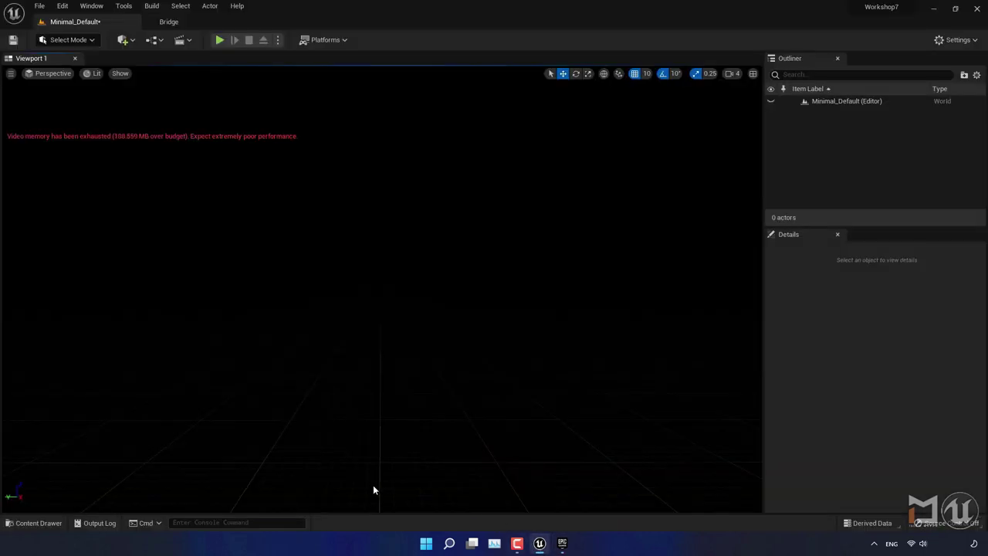
left_click(35, 523)
left_click(192, 421)
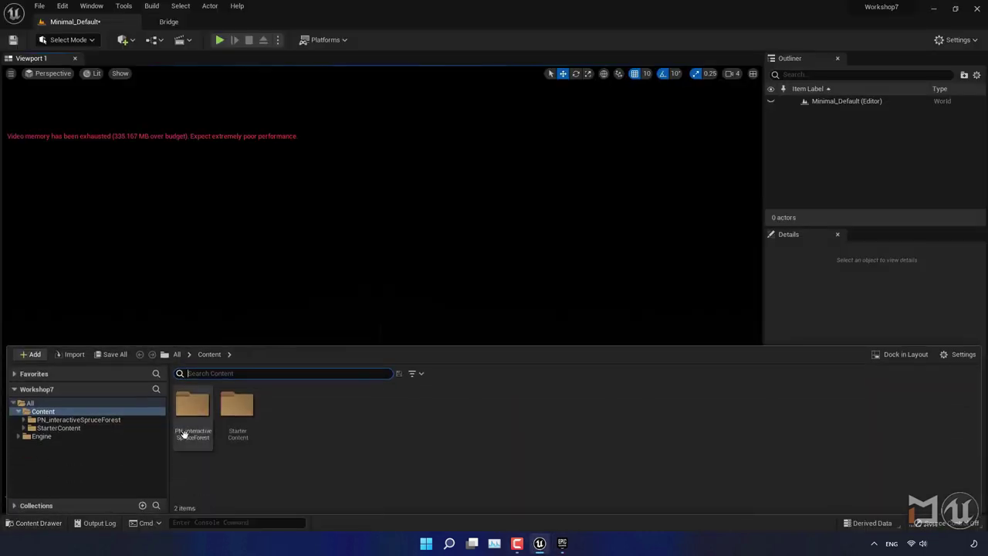
double_click(191, 423)
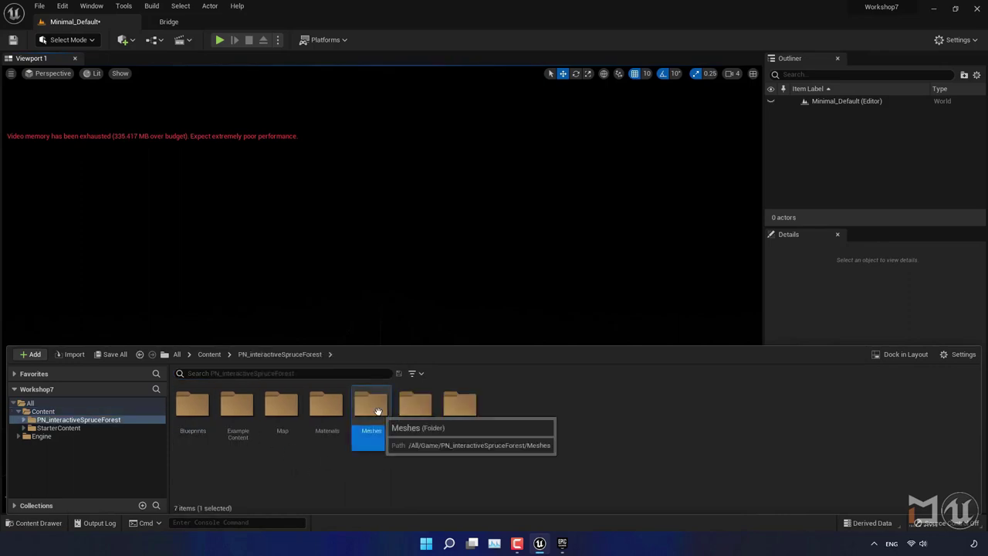
double_click(375, 409)
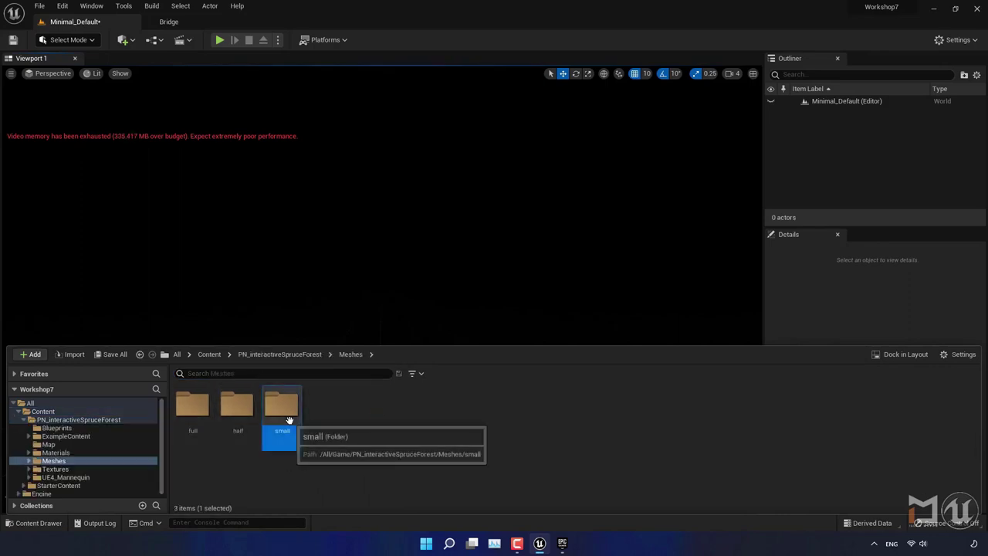
double_click(281, 413)
left_click(351, 355)
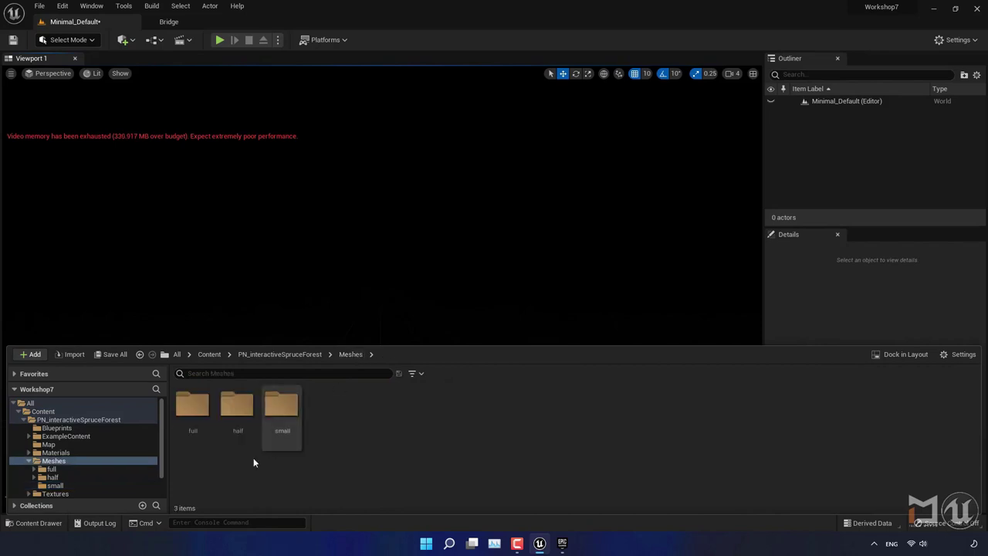
double_click(190, 410)
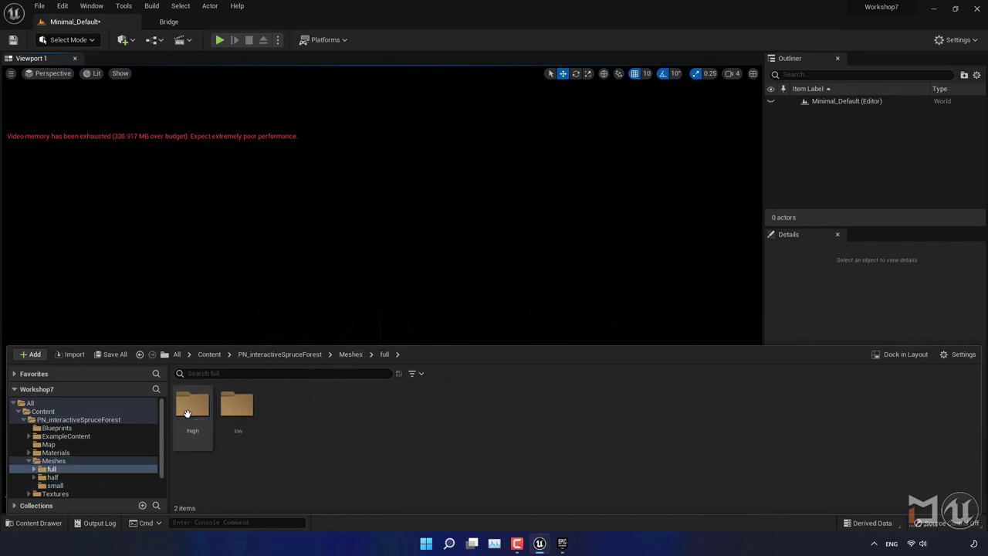
double_click(244, 421)
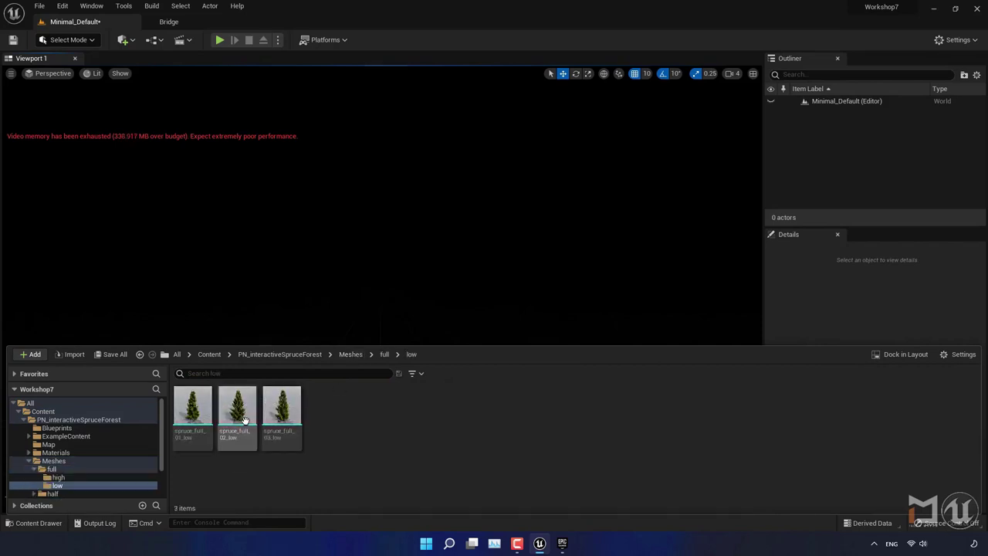
left_click(384, 354)
double_click(192, 417)
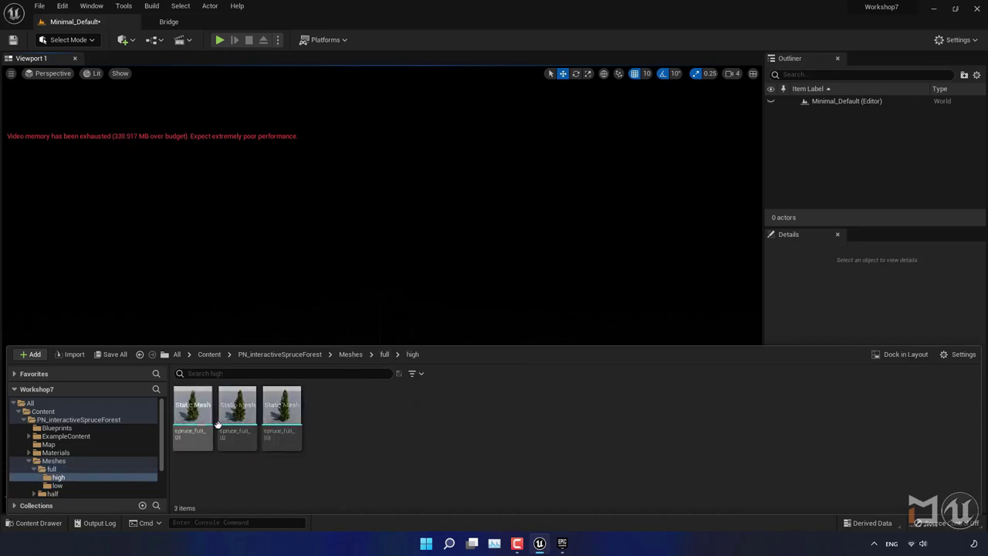
left_click(291, 355)
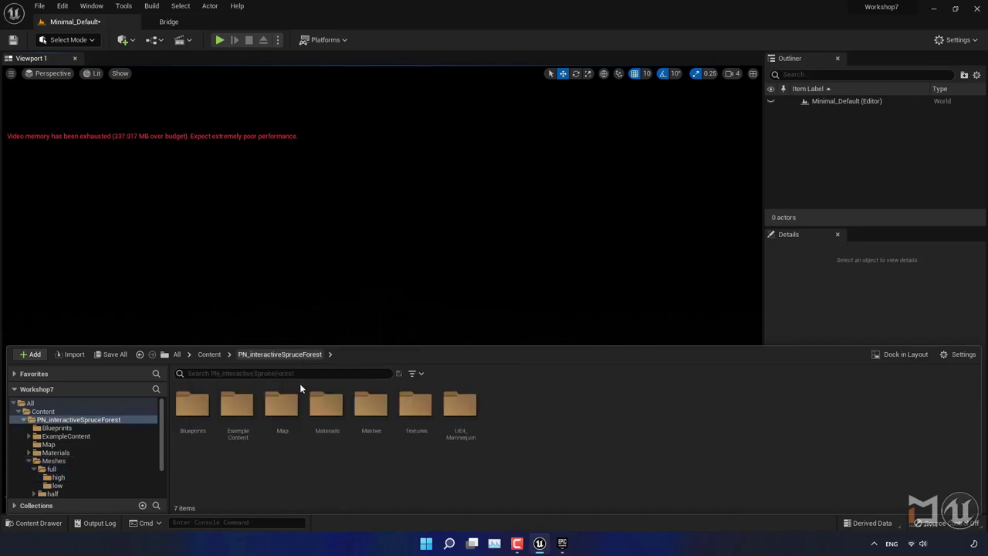
- Browse ExampleContent > Winter > Meshes > full > low spruces, then hide the Content Drawer
double_click(239, 432)
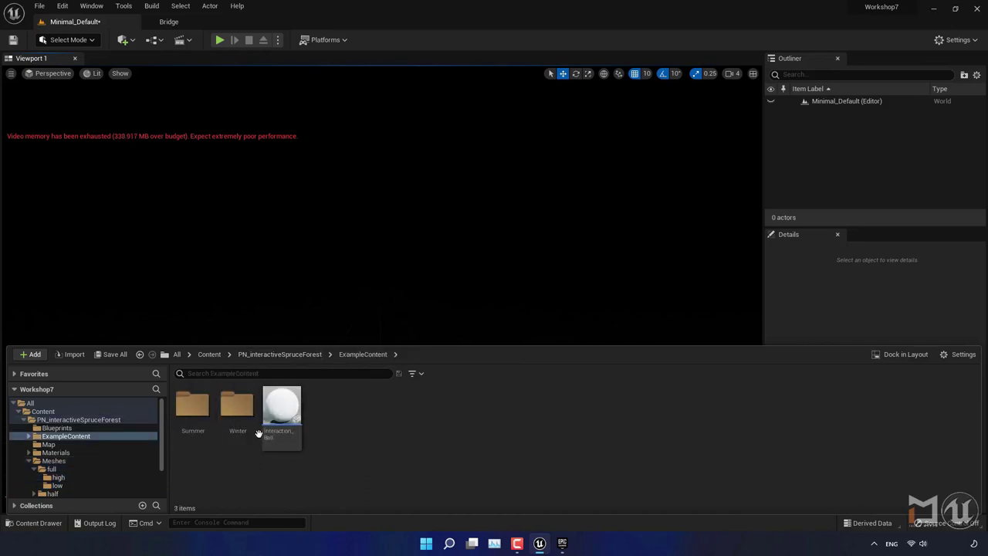
double_click(234, 419)
double_click(235, 416)
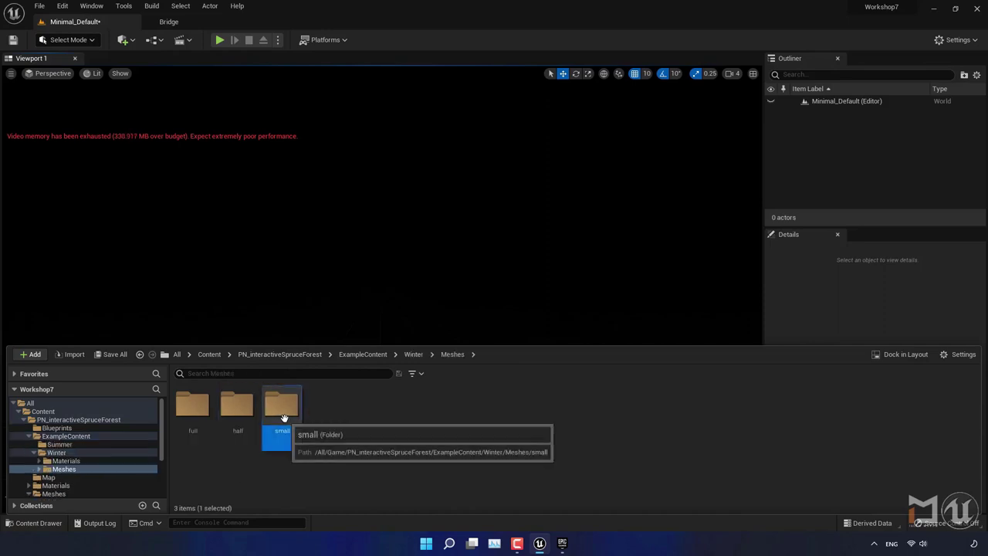
double_click(278, 413)
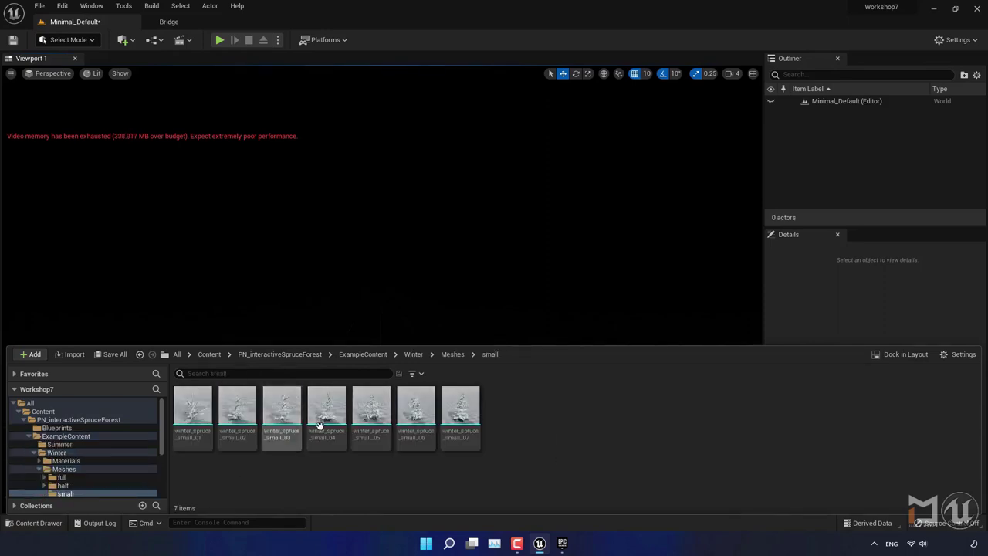
left_click(415, 354)
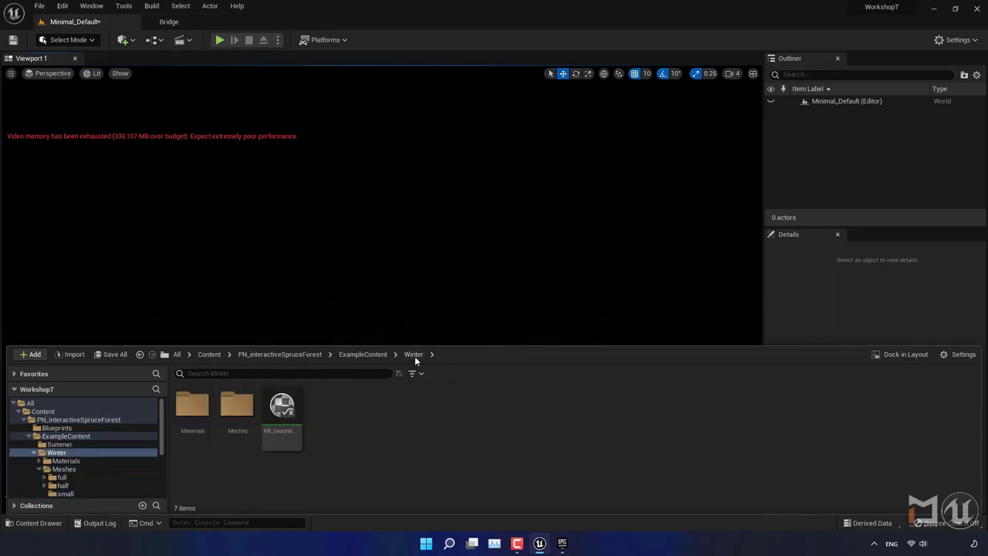
double_click(237, 409)
double_click(205, 410)
double_click(237, 407)
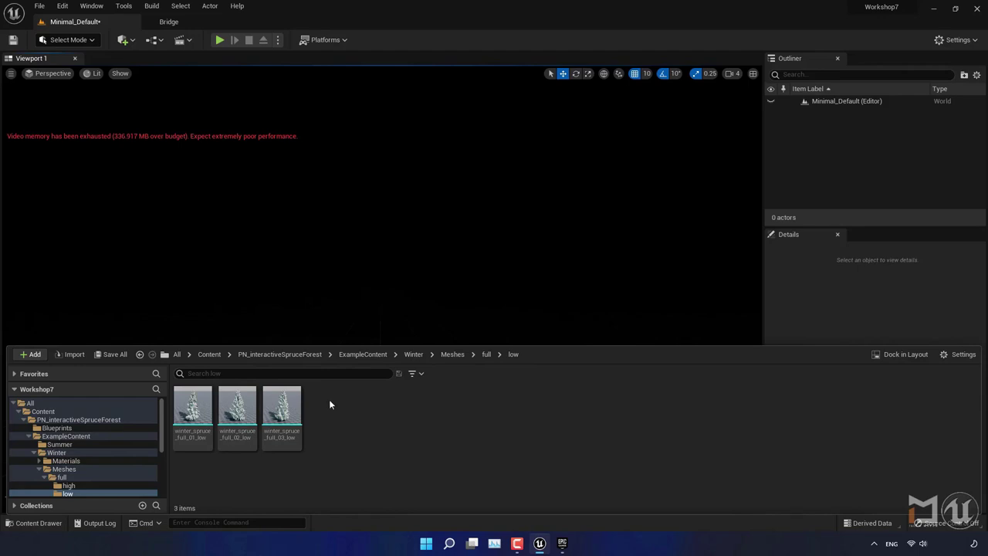
key("ctrl+space")
- Enable the Volumetrics and HDRIBackdrop plugins in the Plugins browser
left_click(62, 5)
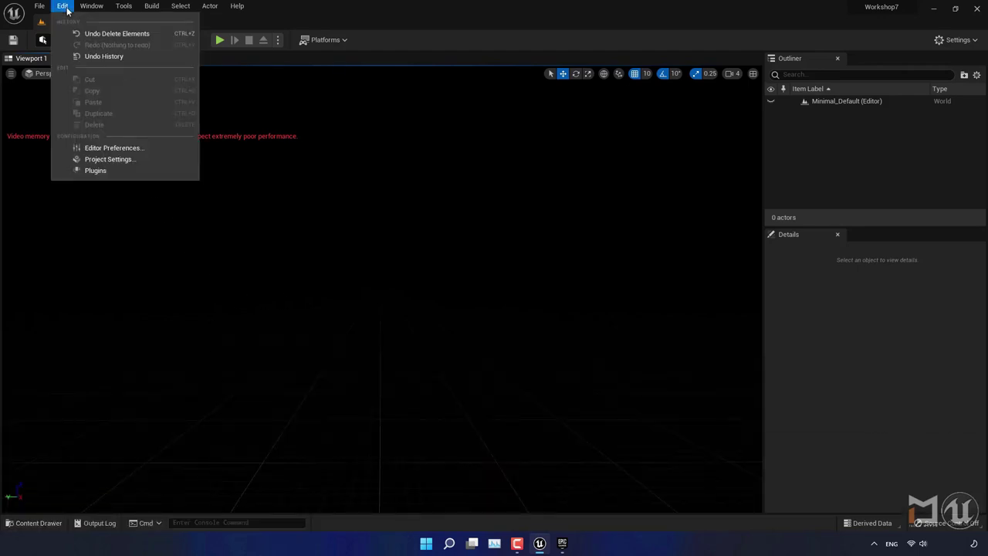
left_click(101, 172)
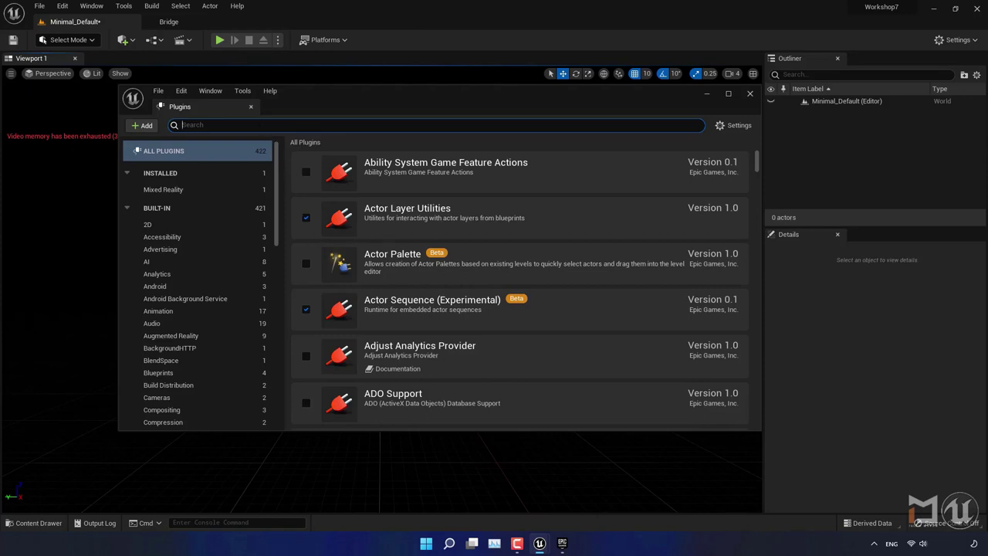
type("volum")
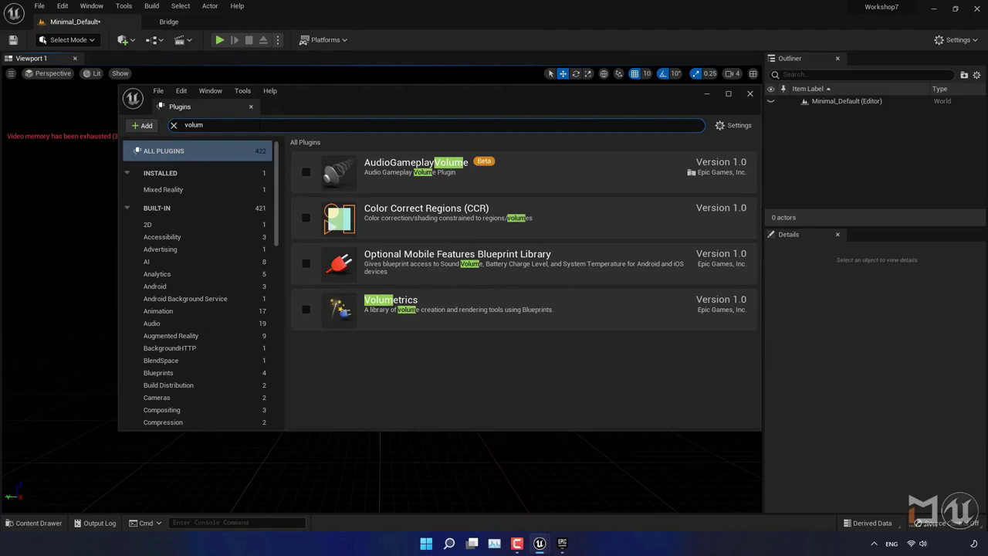
left_click(306, 310)
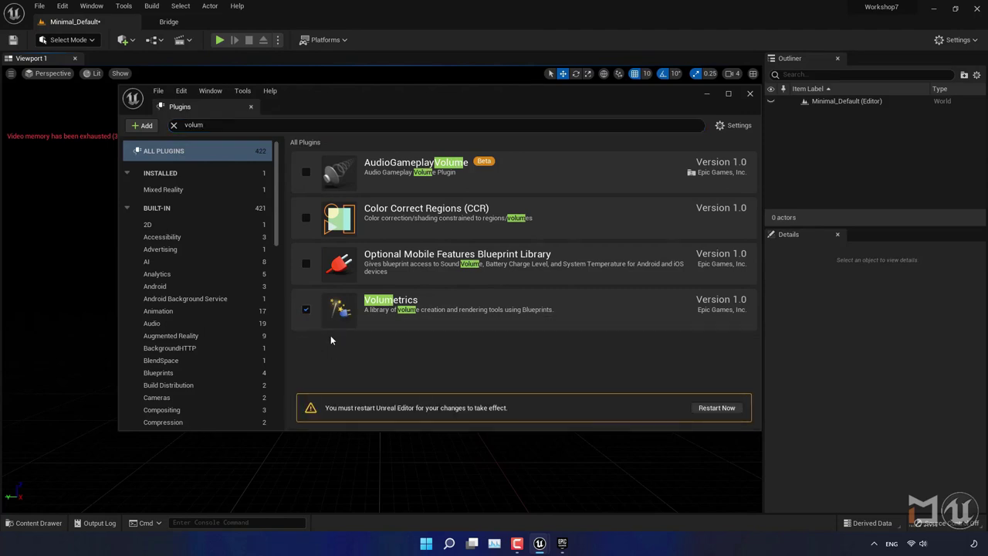
left_click(193, 125)
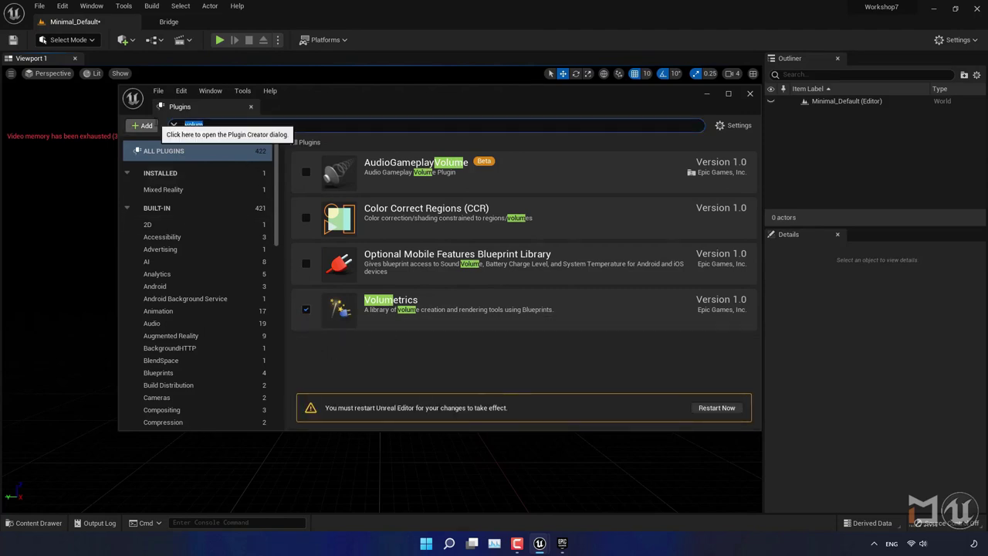
type("hd")
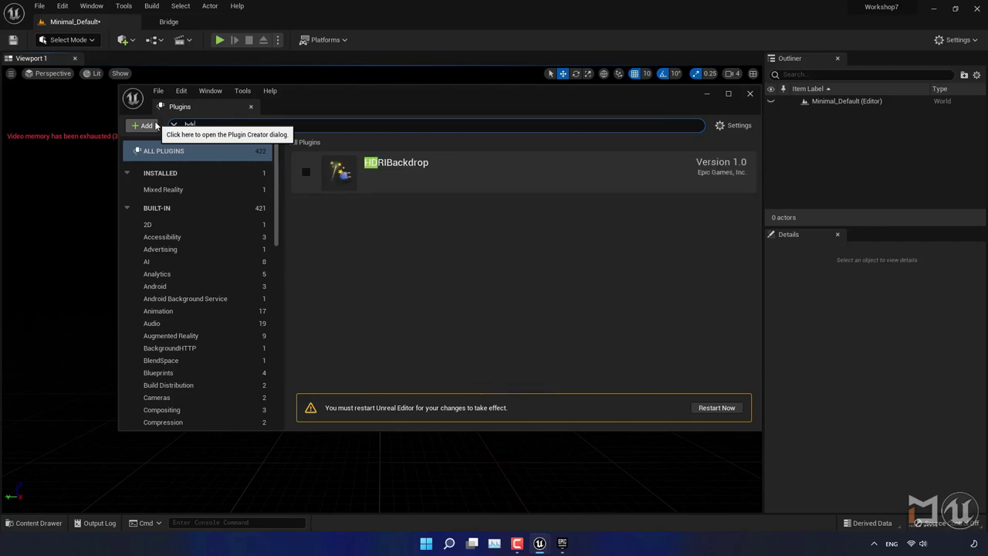
type("ri")
left_click(306, 172)
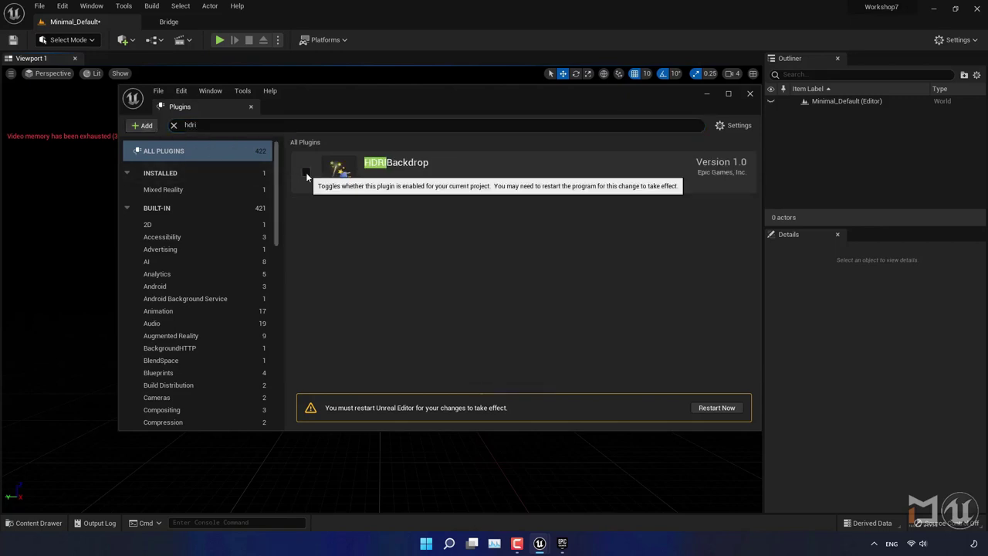
- Restart the editor, saving the Minimal_Default level, and close the Plugins window
left_click(712, 412)
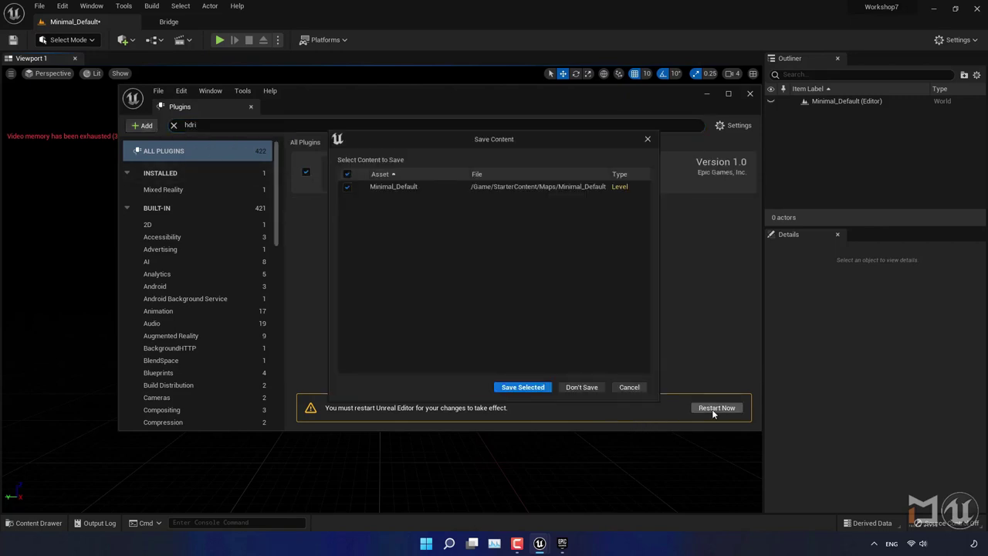
left_click(529, 388)
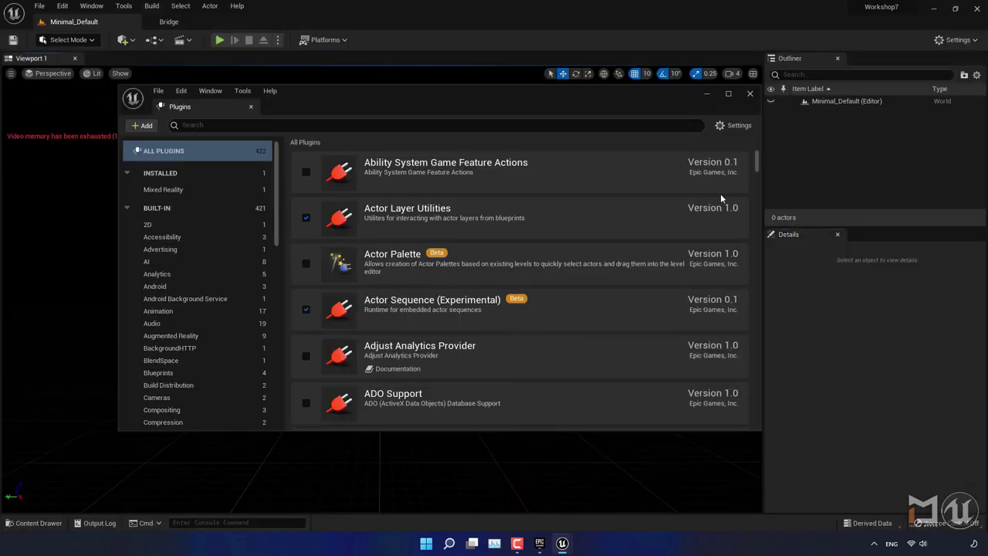
left_click(748, 94)
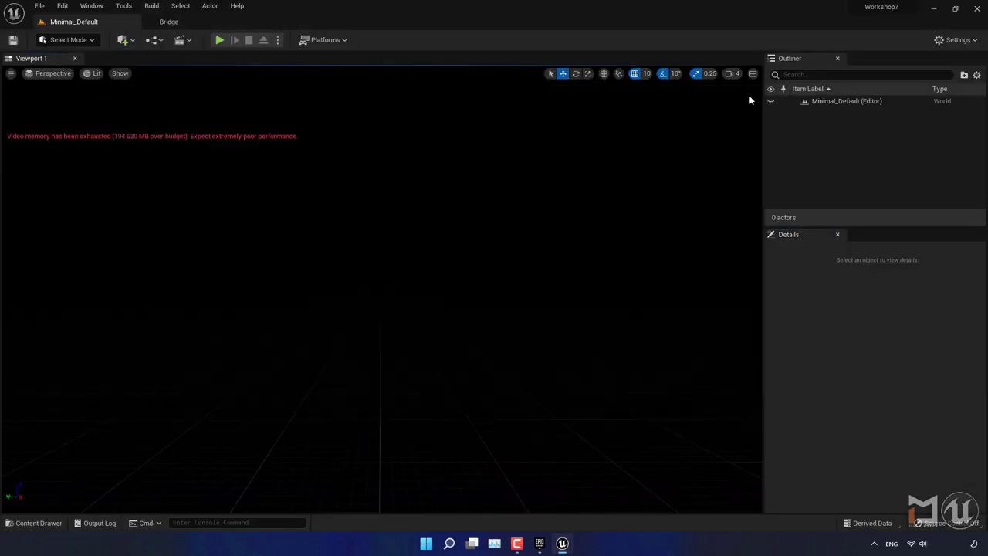
- Close the Epic Games Launcher and open Quixel Bridge showing local Megascans assets
left_click(540, 543)
left_click(972, 5)
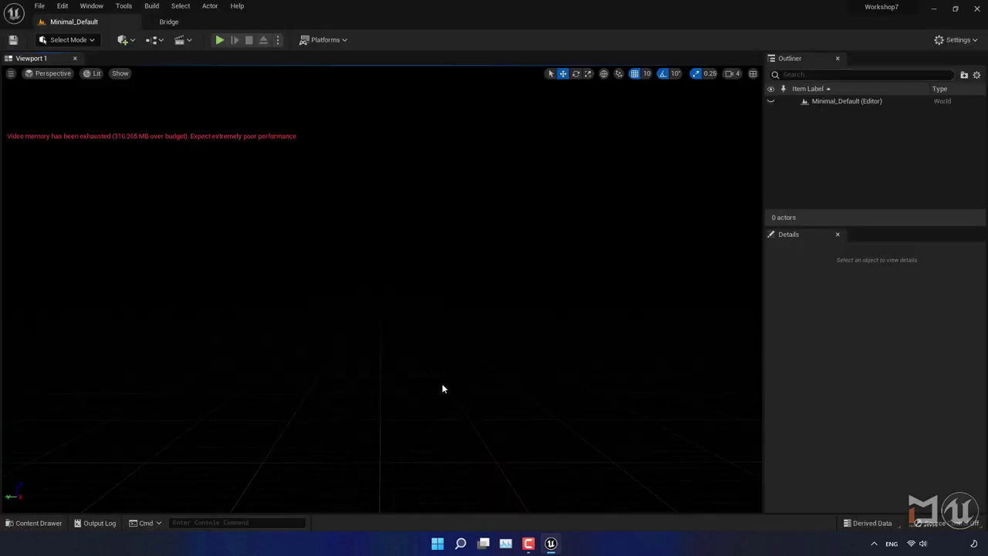
left_click(47, 523)
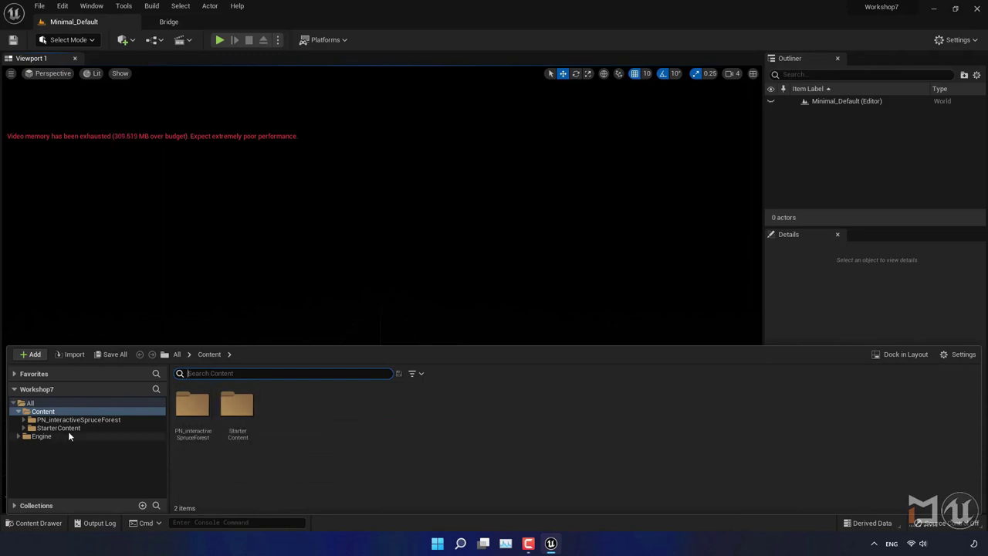
right_click(300, 430)
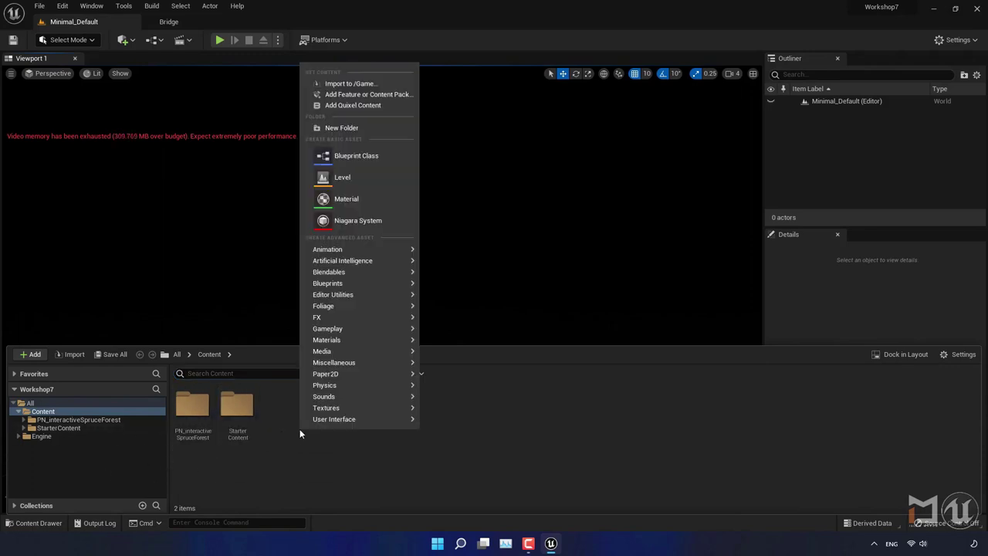
left_click(365, 105)
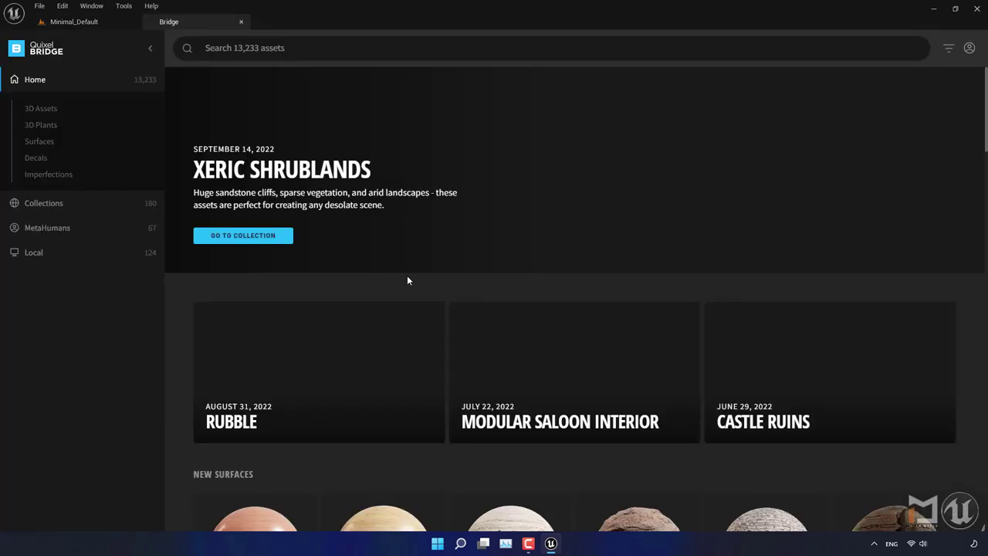
left_click(34, 253)
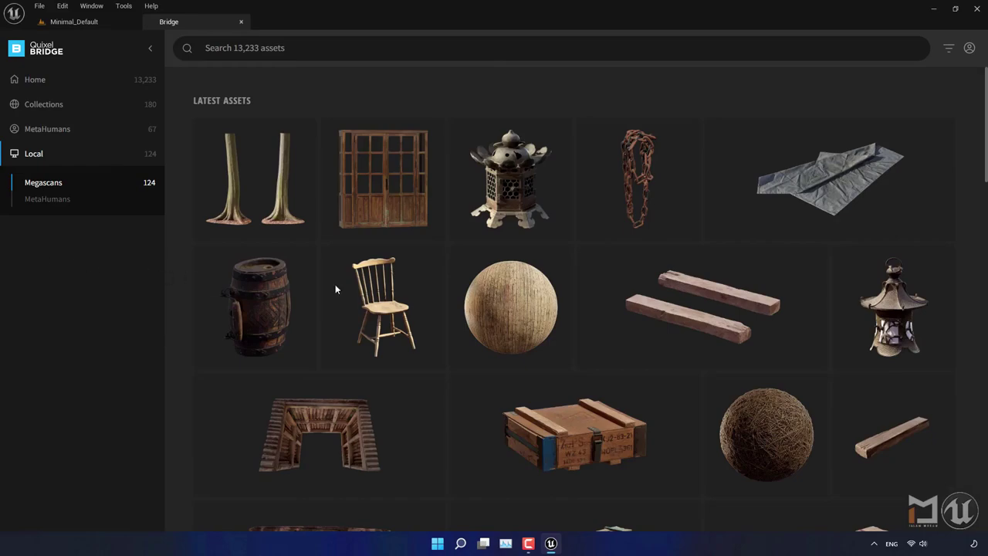
- Scroll through the local Megascans assets down to the snow surfaces
scroll(505, 305, "down", 1)
scroll(502, 300, "down", 5)
scroll(513, 313, "down", 3)
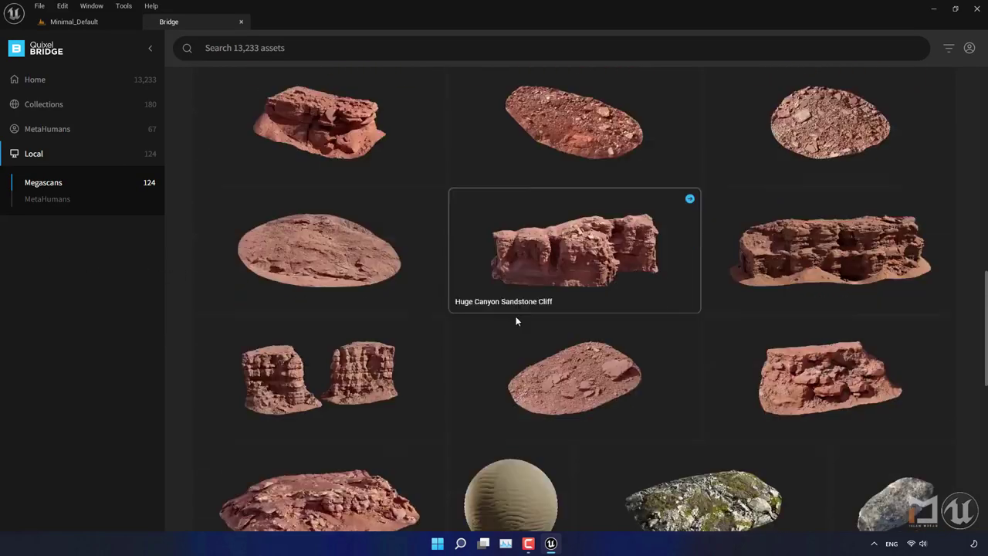
scroll(540, 340, "down", 4)
scroll(594, 367, "down", 3)
scroll(614, 382, "down", 4)
scroll(620, 386, "down", 4)
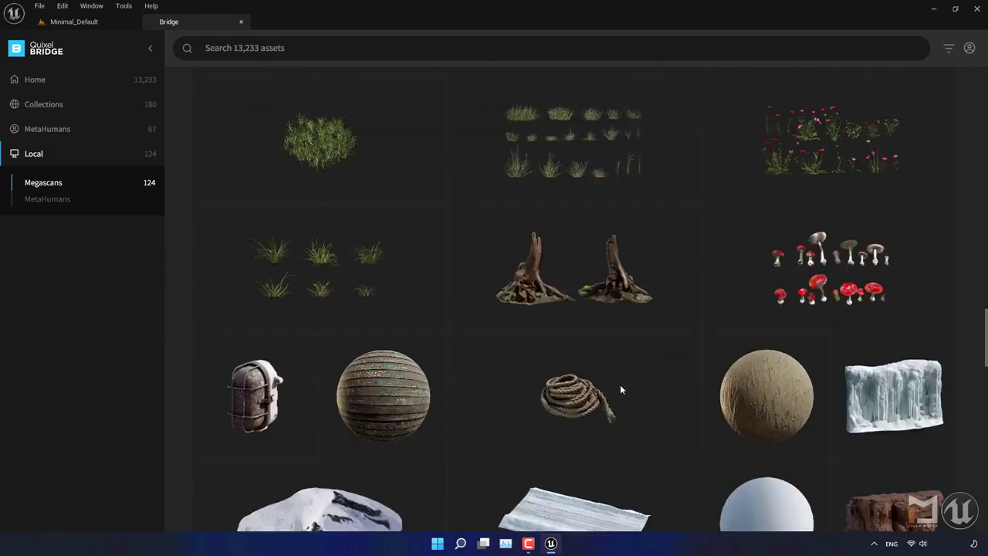
scroll(625, 392, "down", 2)
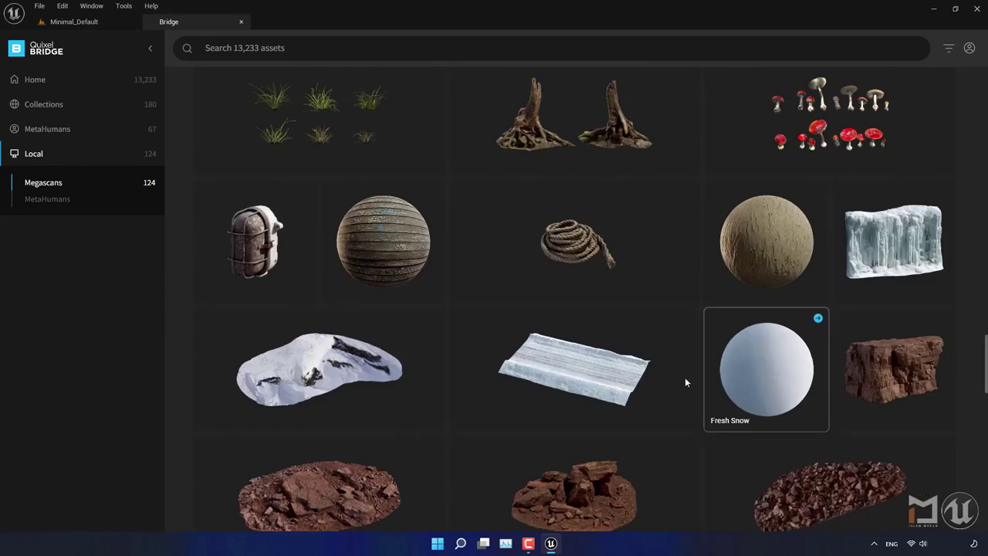
- View the imported files of Fresh Snow and Modular Snow Road, selecting S_Modular_Snow_Road
left_click(818, 319)
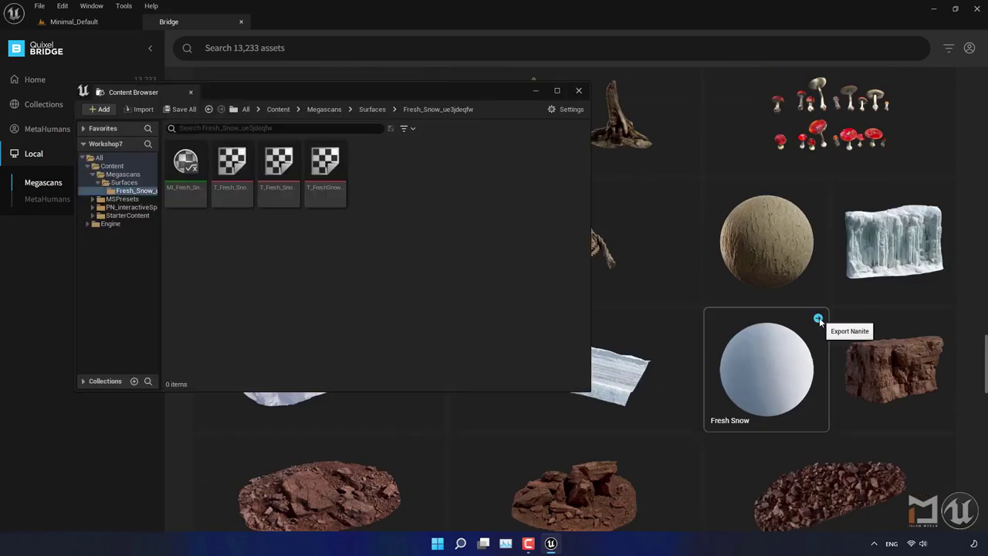
left_click(578, 90)
left_click(690, 319)
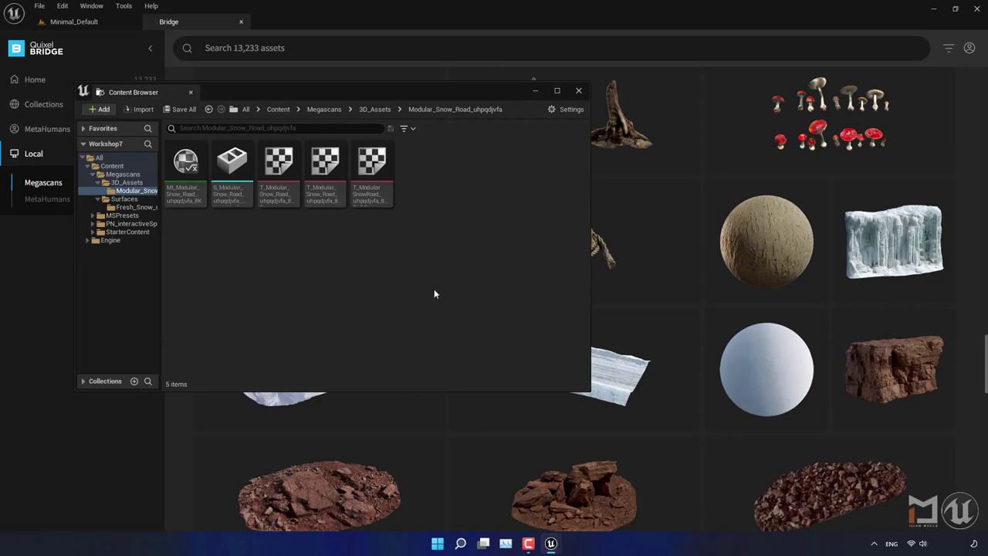
left_click(232, 166)
- Inspect the S_Modular_Snow_Road mesh in its editor, then return to Minimal_Default
double_click(233, 166)
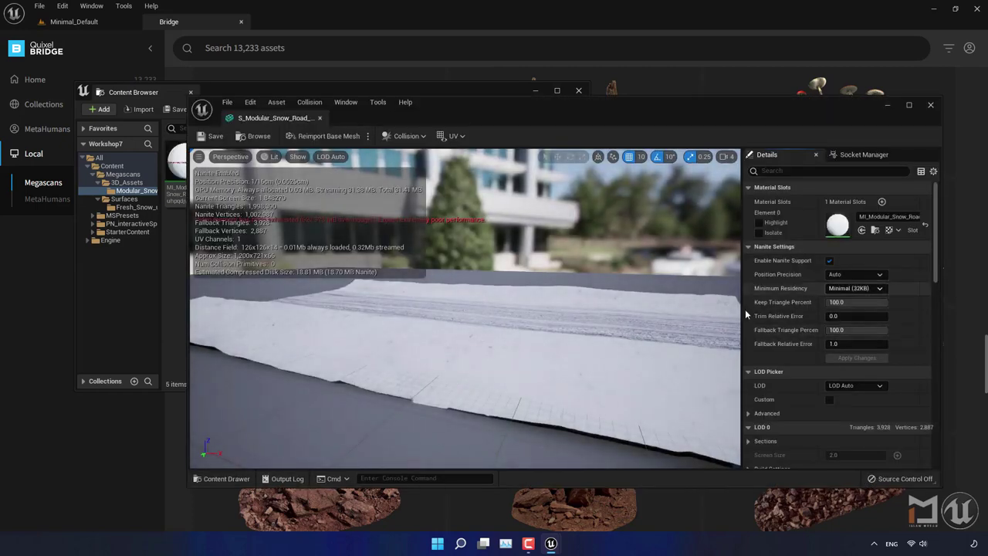
left_click_drag(586, 348, 585, 310)
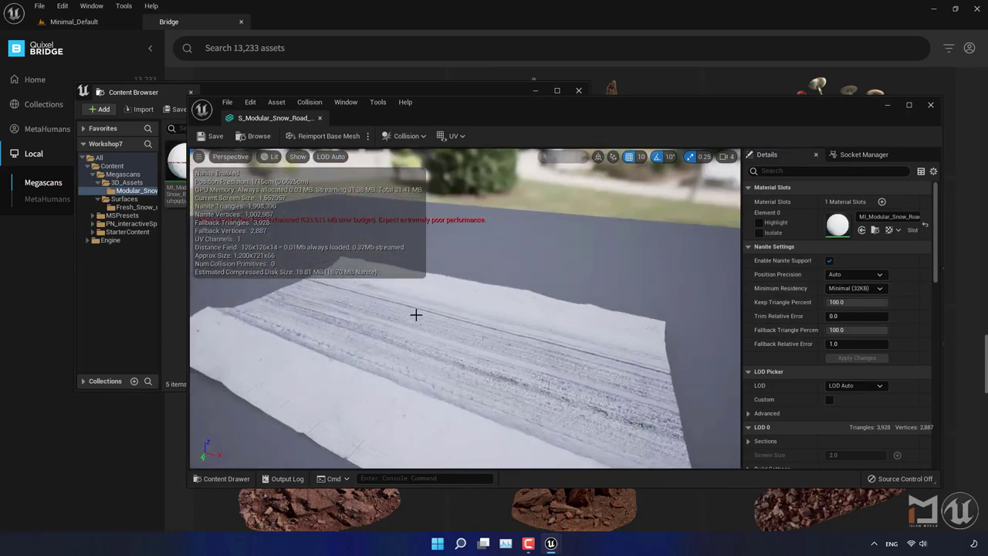
left_click(931, 105)
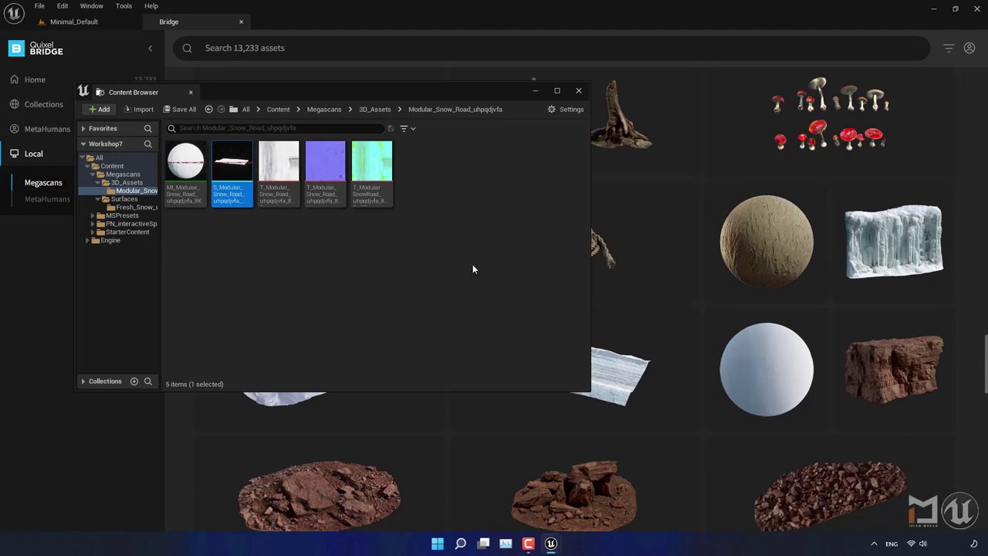
left_click(582, 91)
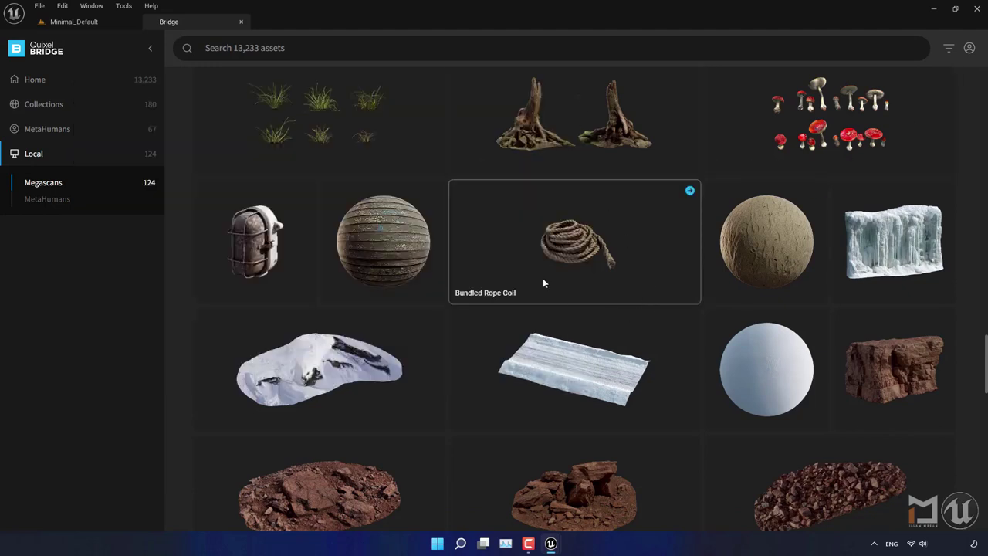
left_click(74, 21)
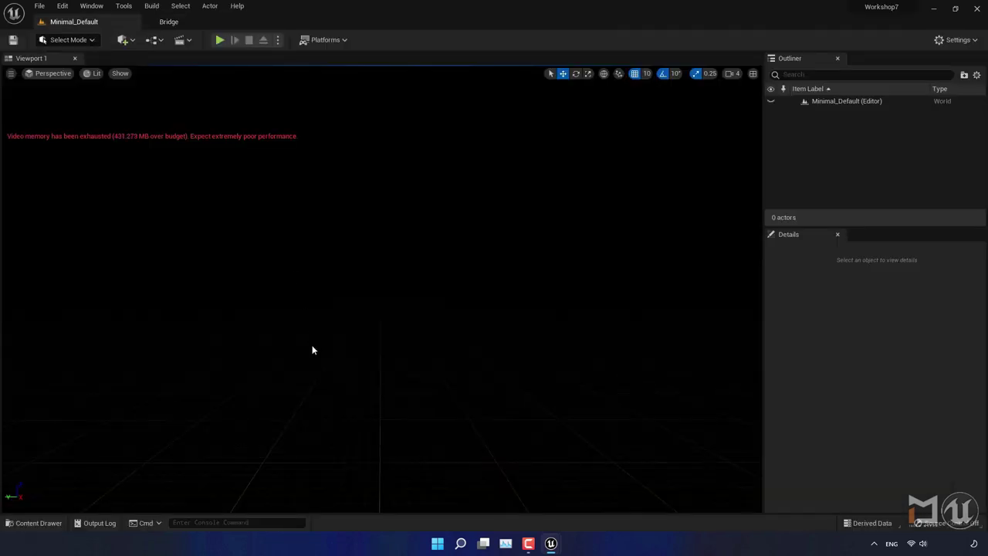
- Add a Directional Light to the level and set it to Movable
left_click(131, 42)
mouse_move(165, 135)
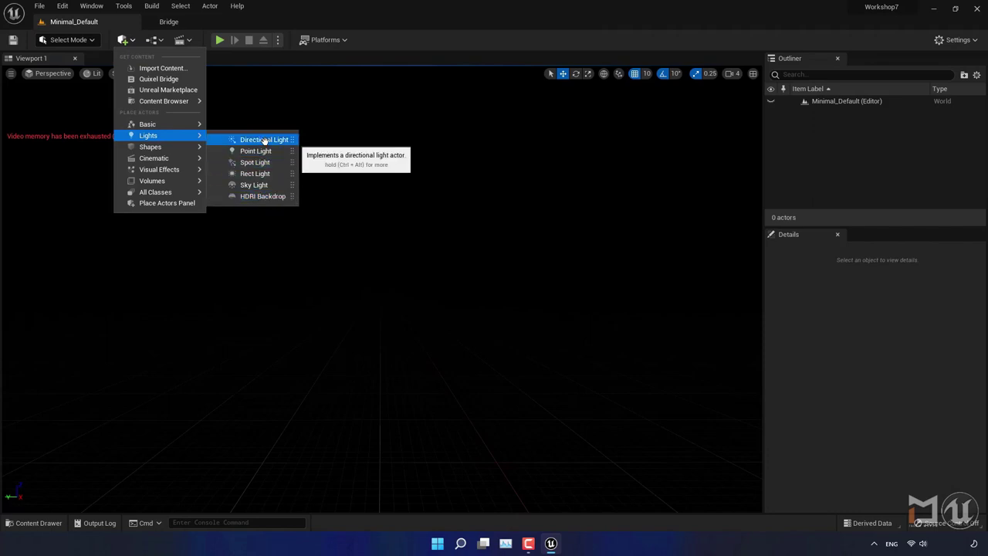
left_click(427, 192)
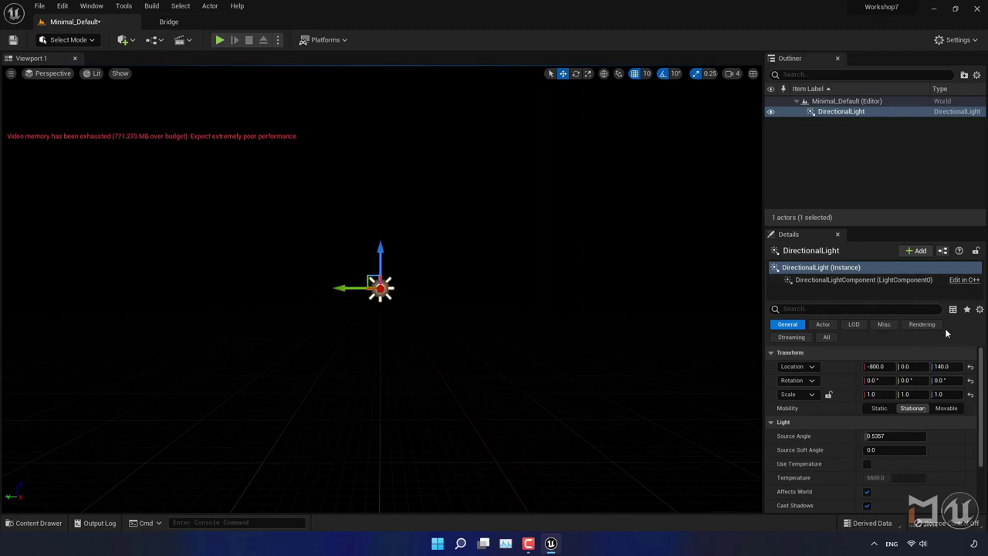
left_click(946, 408)
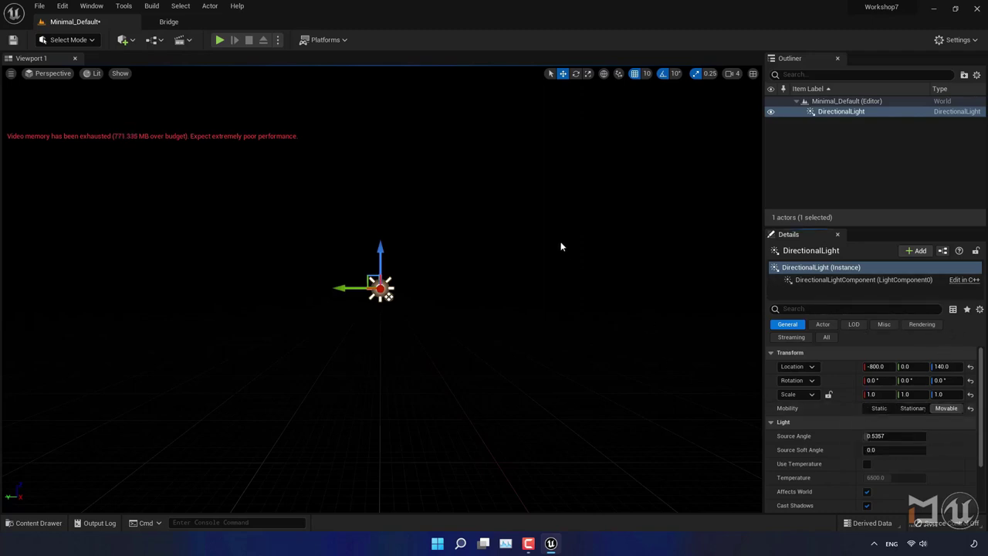
- Add a Movable SkyLight with Real Time Capture on and cubemap resolution 512
left_click(133, 41)
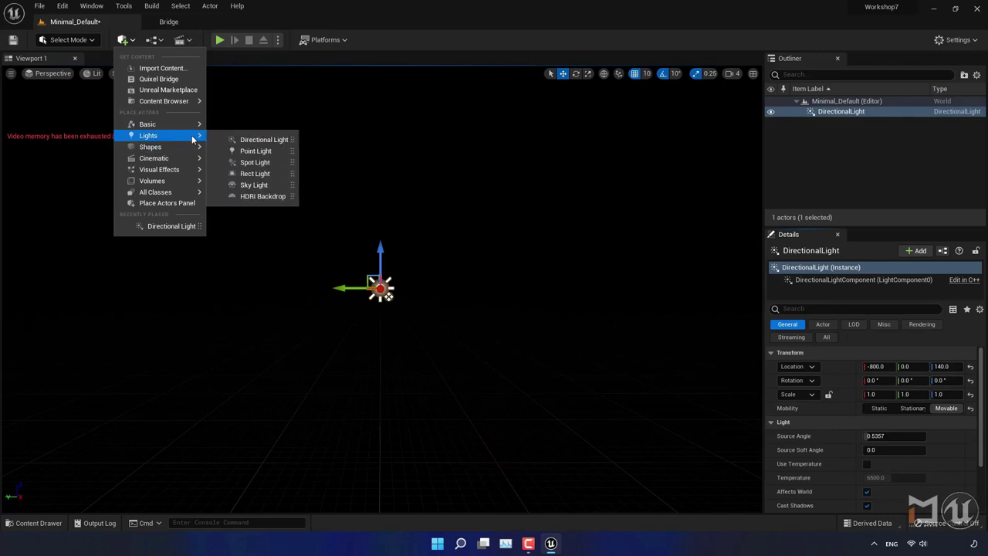
left_click(271, 189)
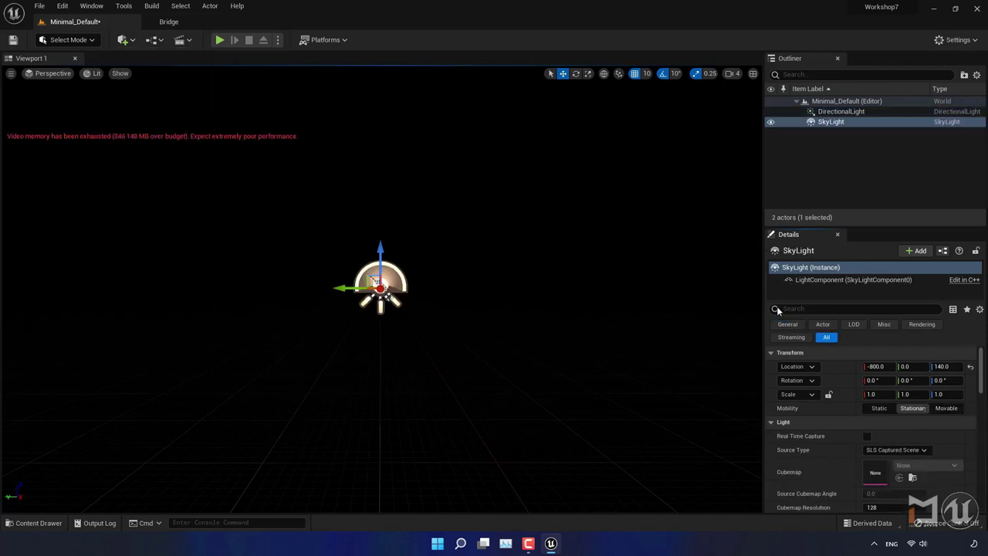
left_click(946, 407)
left_click(866, 436)
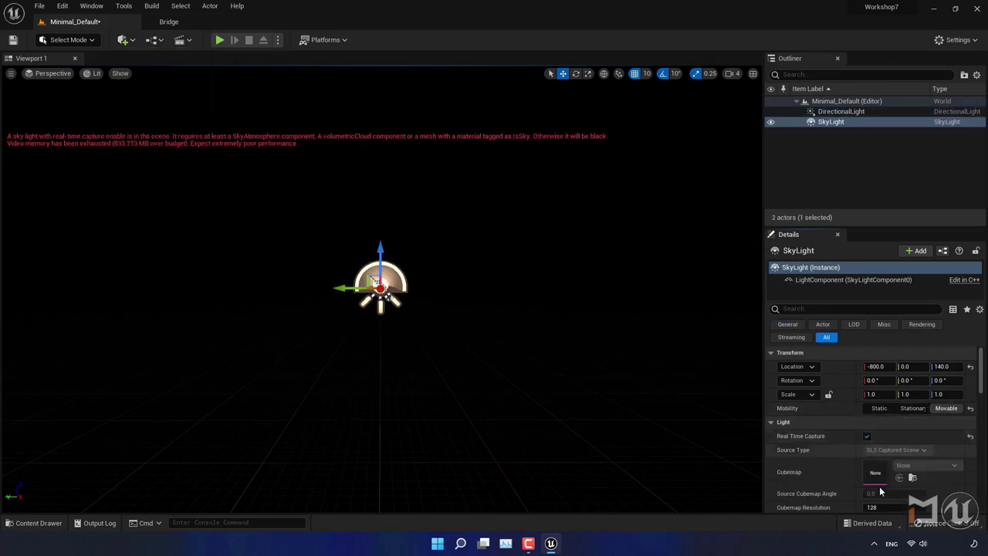
left_click(874, 507)
type("512")
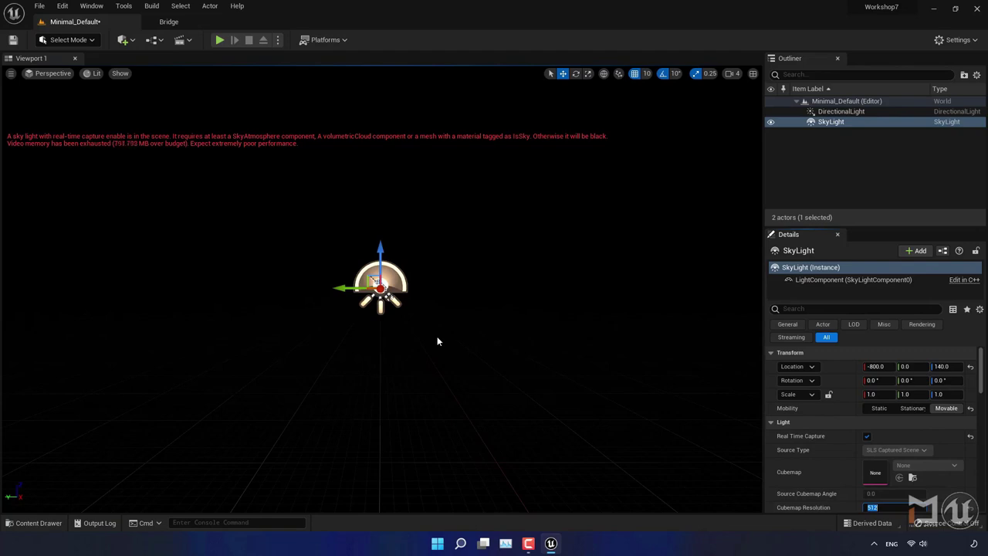
left_click(123, 41)
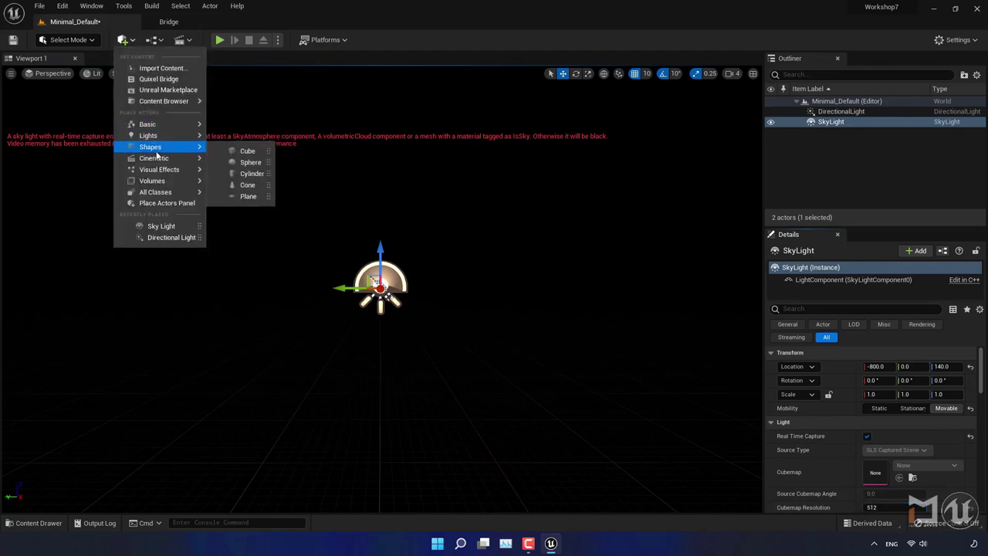
- Add a Sky Atmosphere and rotate the sun up into daylight with Ctrl+L
mouse_move(165, 170)
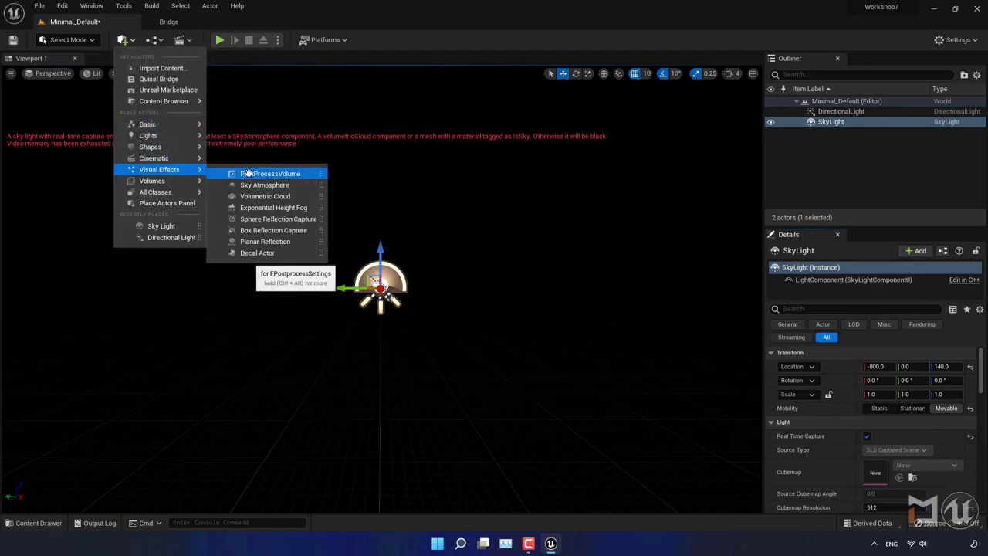
left_click(251, 185)
key("Escape")
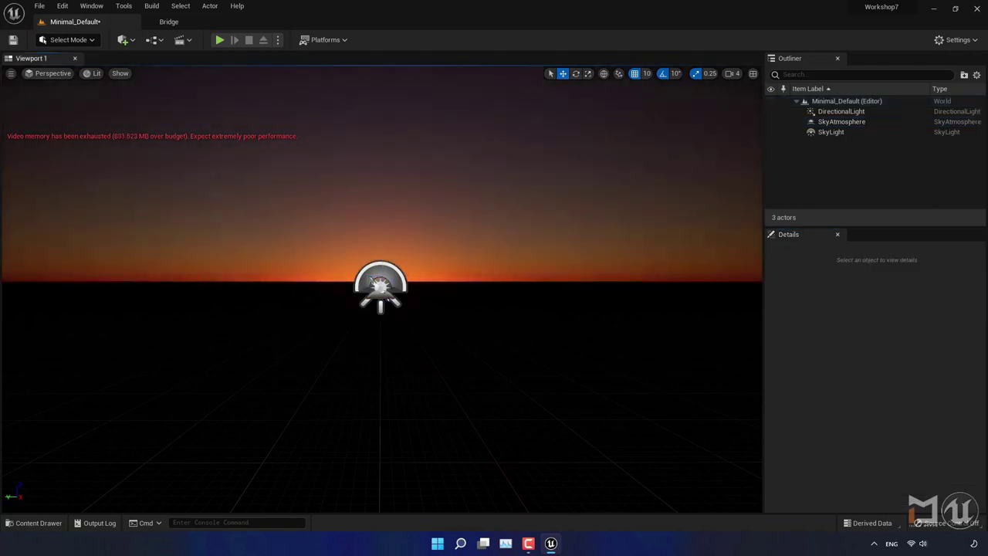
key("ctrl+l")
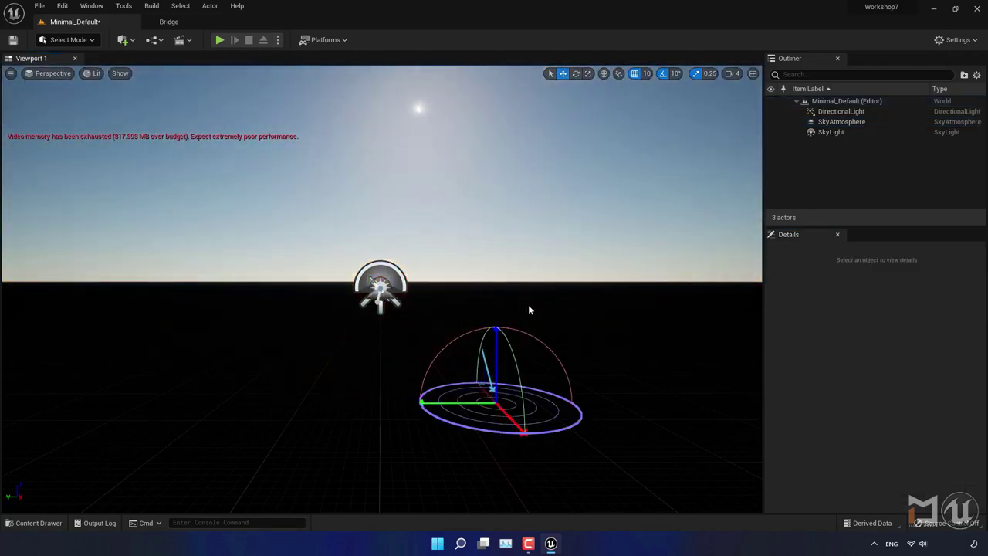
- Add a Volumetric Cloud and an Exponential Height Fog with Volumetric Fog enabled
left_click(125, 39)
mouse_move(186, 169)
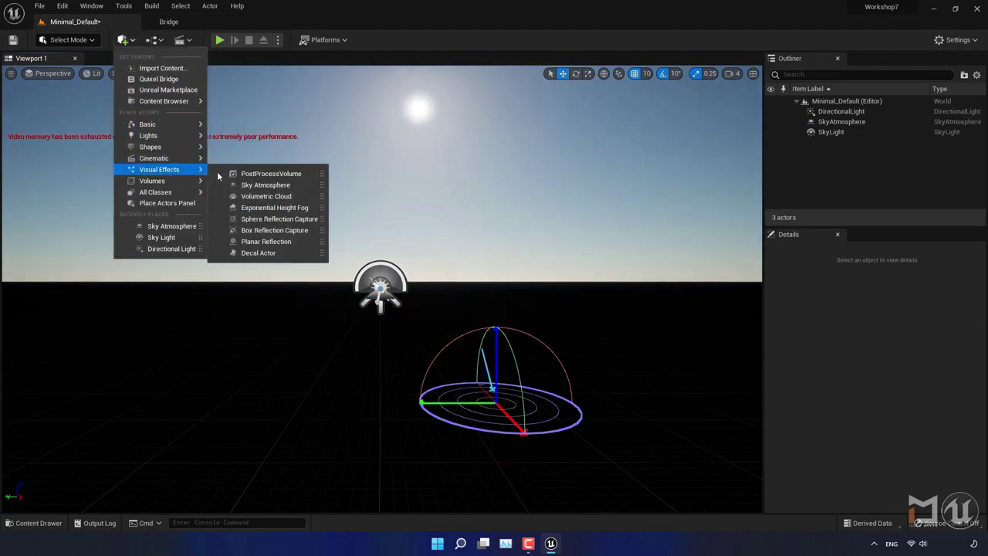
left_click(266, 196)
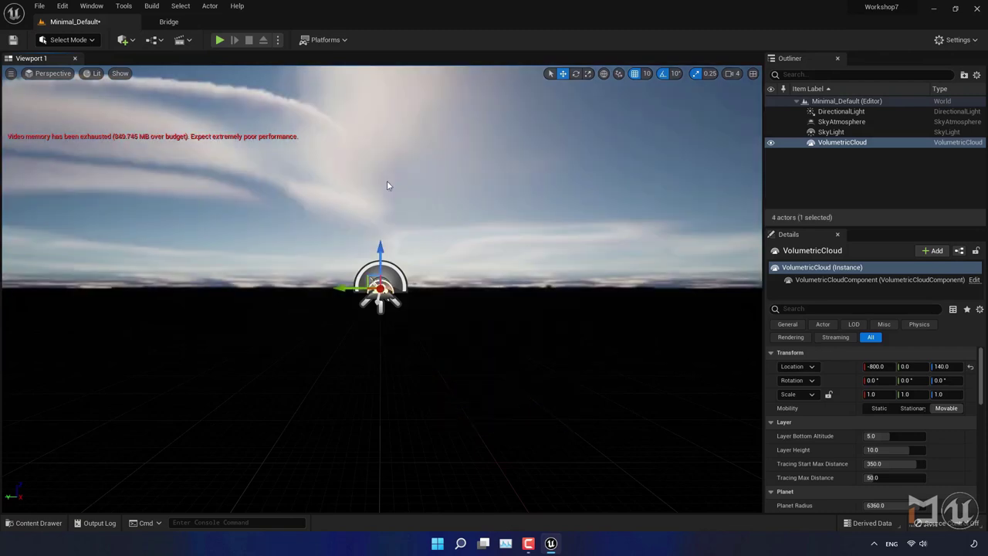
left_click(131, 43)
mouse_move(185, 169)
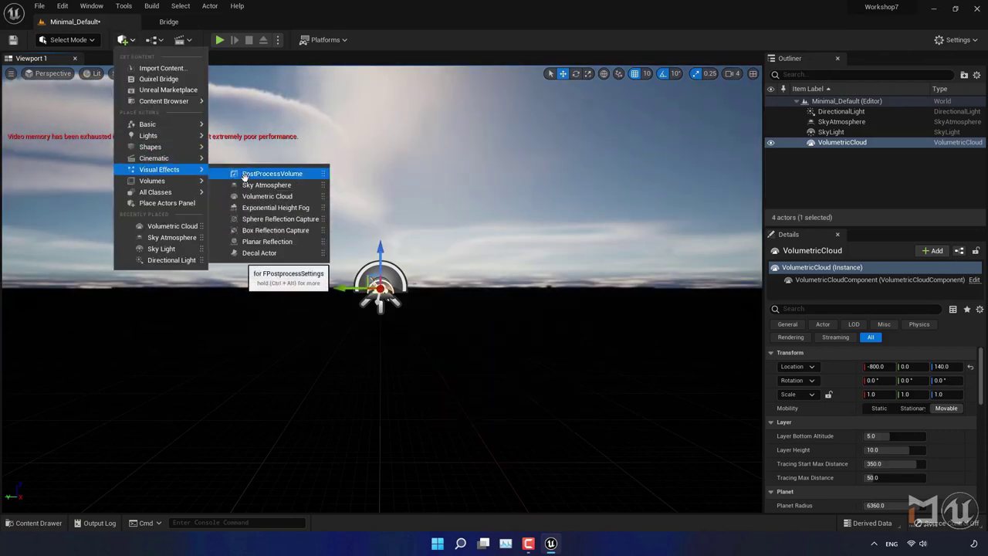
left_click(275, 207)
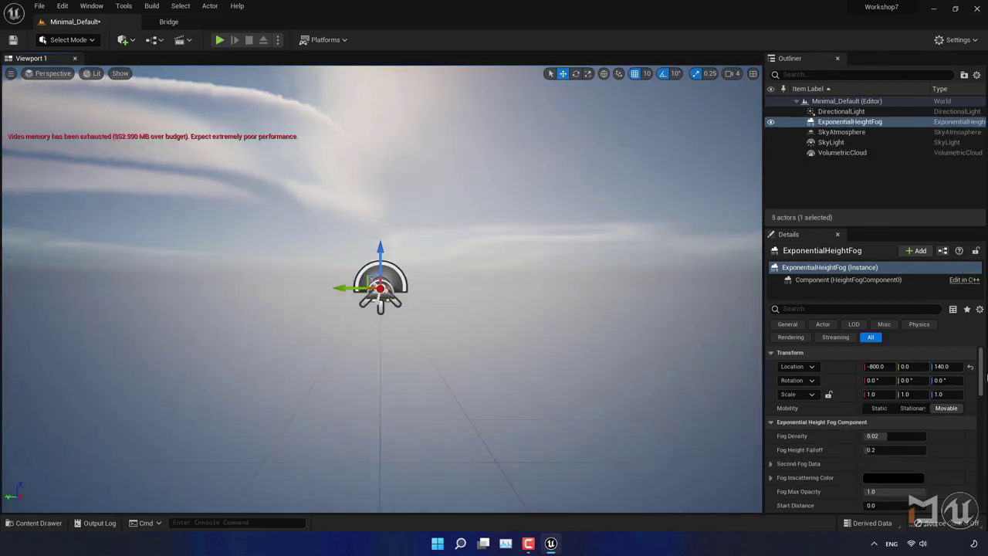
left_click_drag(980, 376, 979, 426)
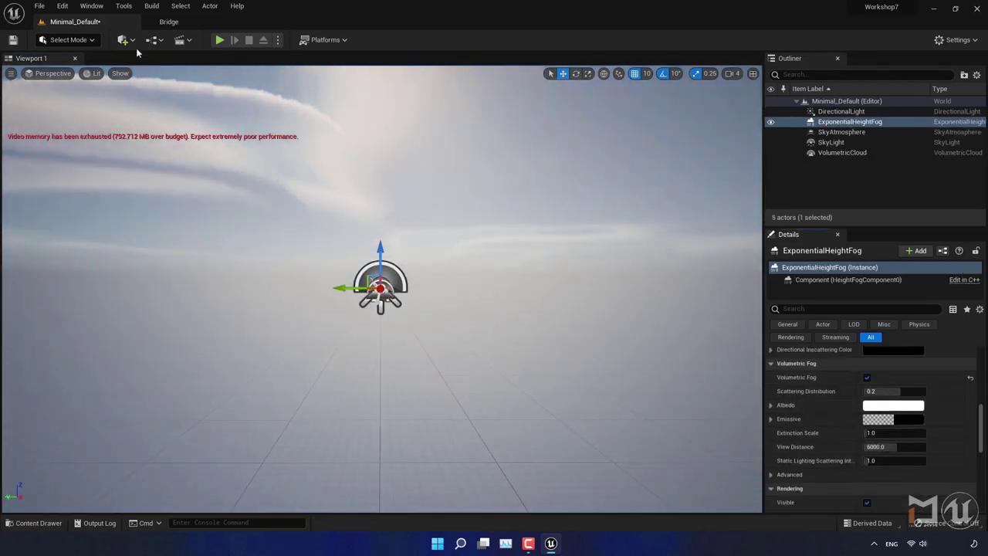
left_click(124, 39)
- Add a PostProcessVolume with Infinite Extent enabled
mouse_move(159, 169)
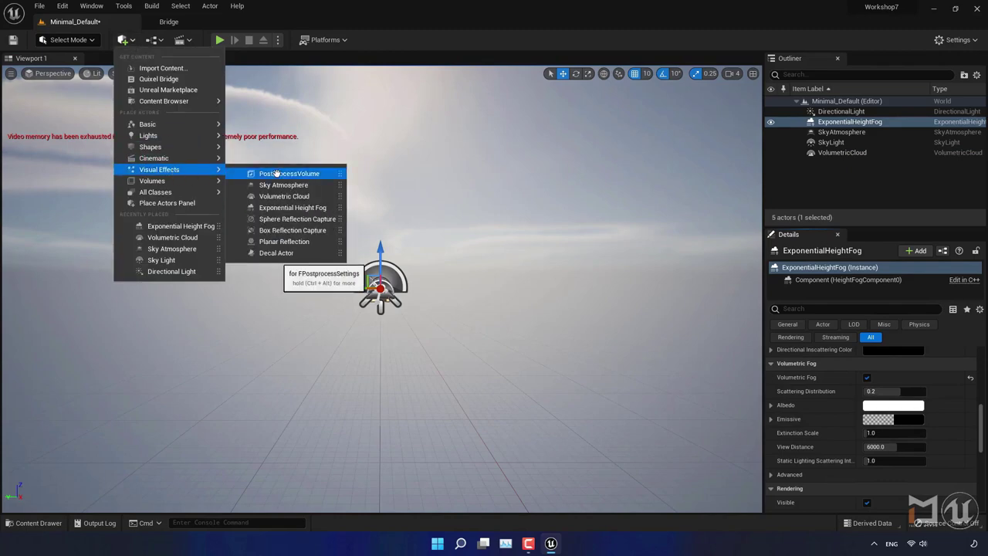
left_click(277, 173)
left_click(814, 308)
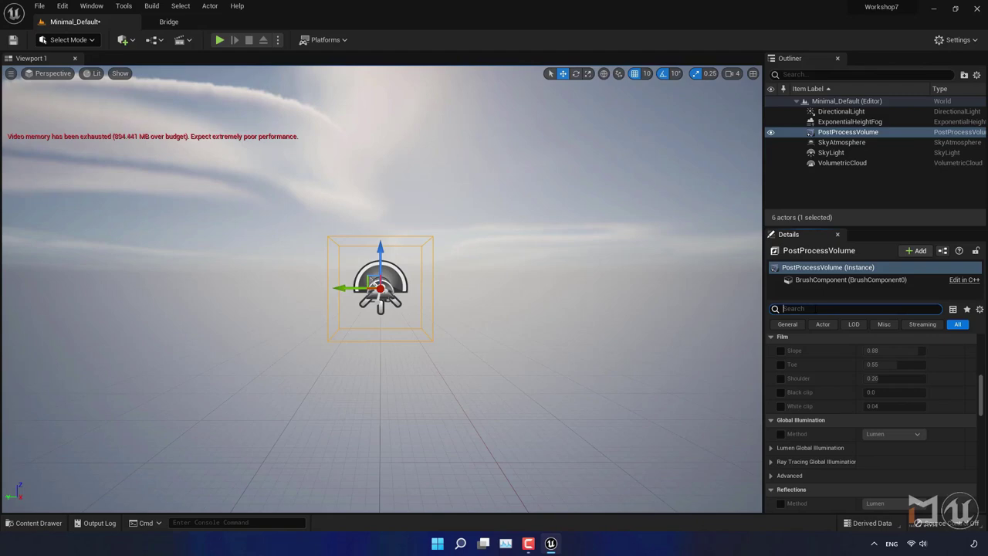
type("inf")
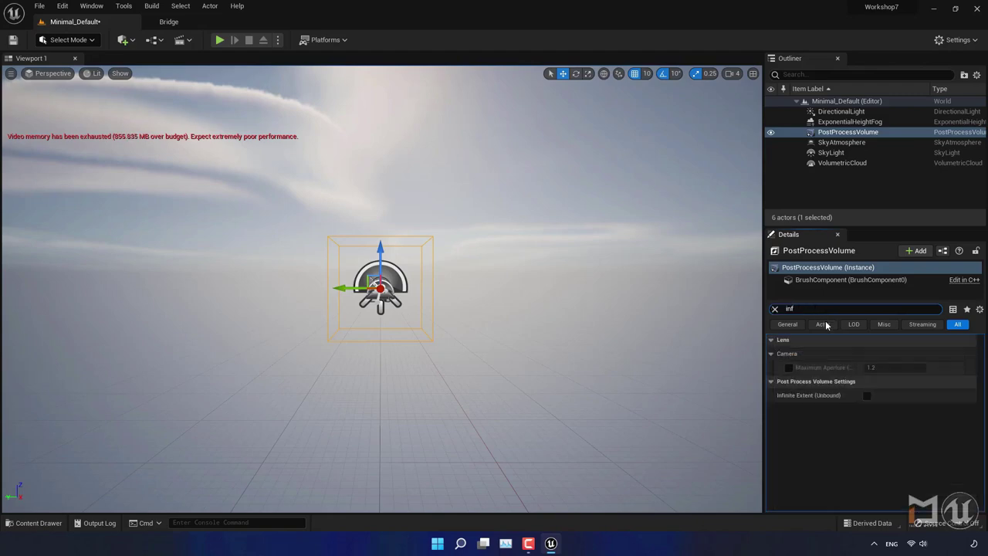
left_click(866, 396)
type("w")
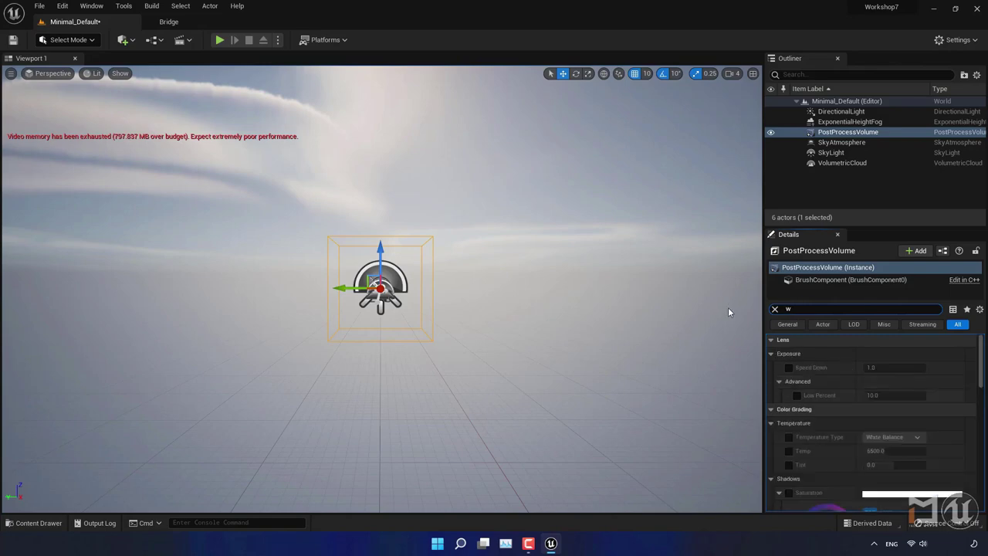
- Set the volume's Metering Mode to Manual and Exposure Compensation to 10.0
key("BackSpace")
type("expo")
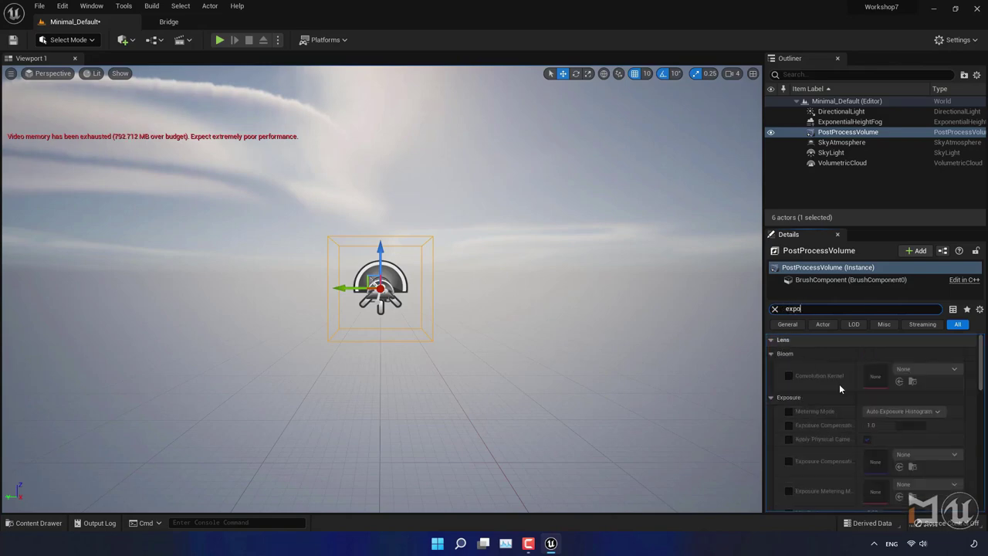
left_click(788, 381)
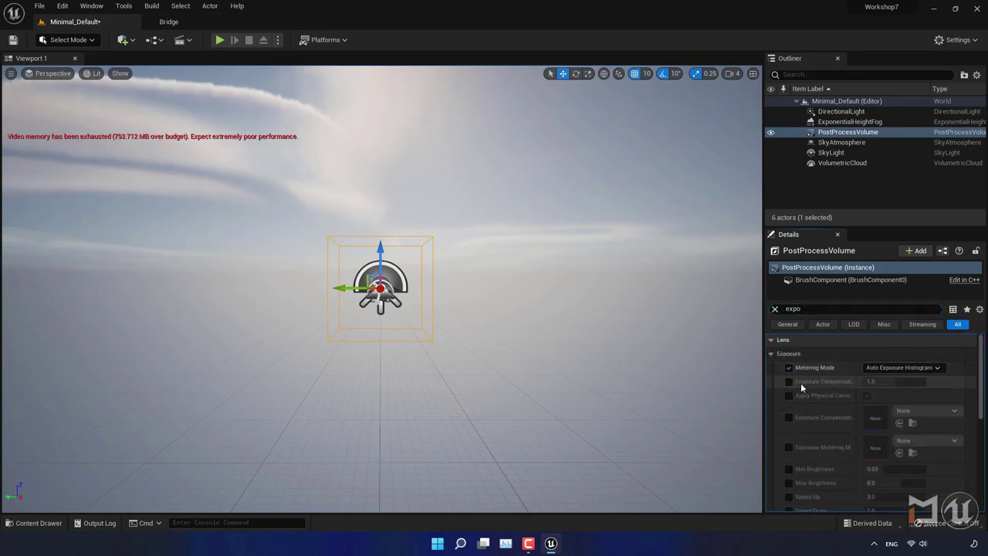
left_click(922, 367)
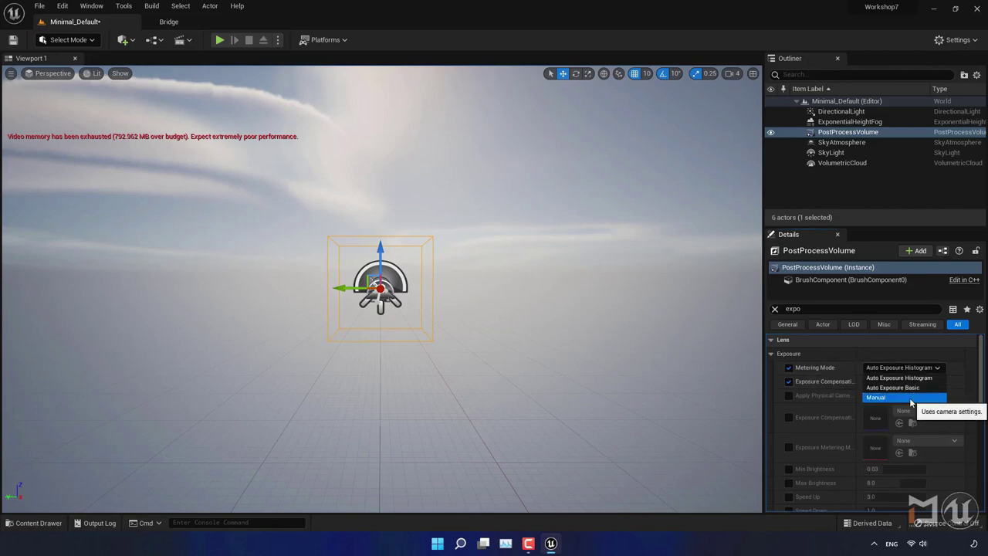
left_click(888, 398)
left_click(872, 382)
type("10")
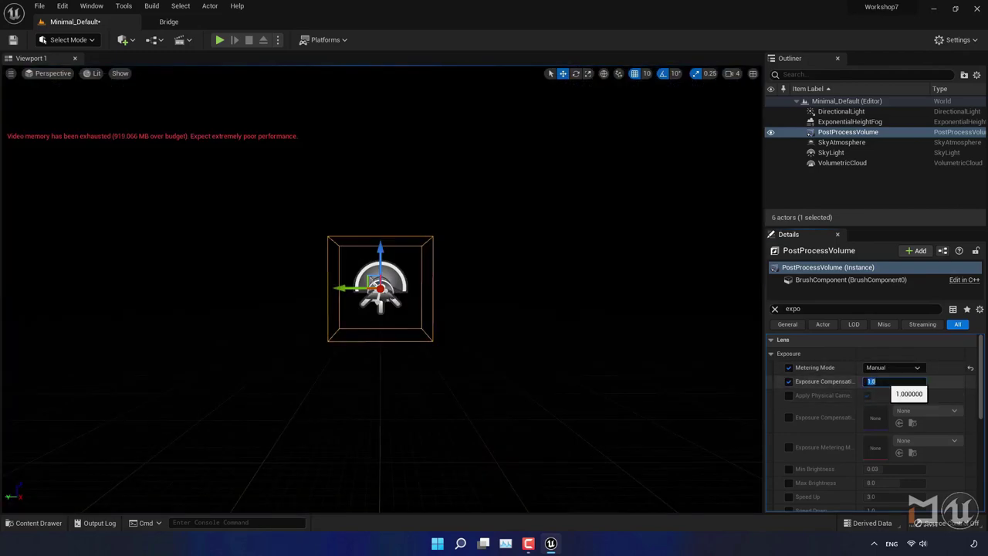
key("Return")
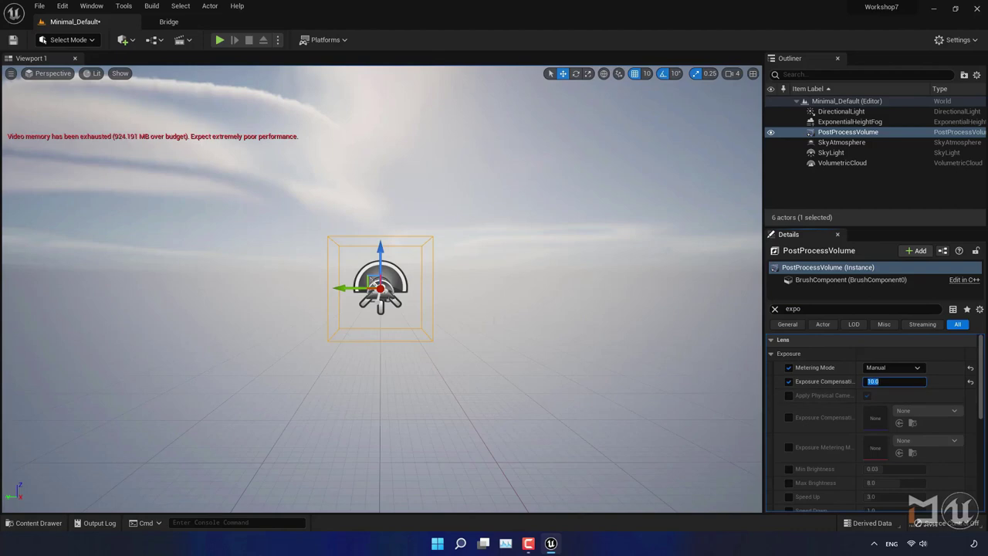
- Deselect the volume and lower the sun in the sky with Ctrl+L
right_click_drag(752, 394, 779, 363)
left_click(404, 280)
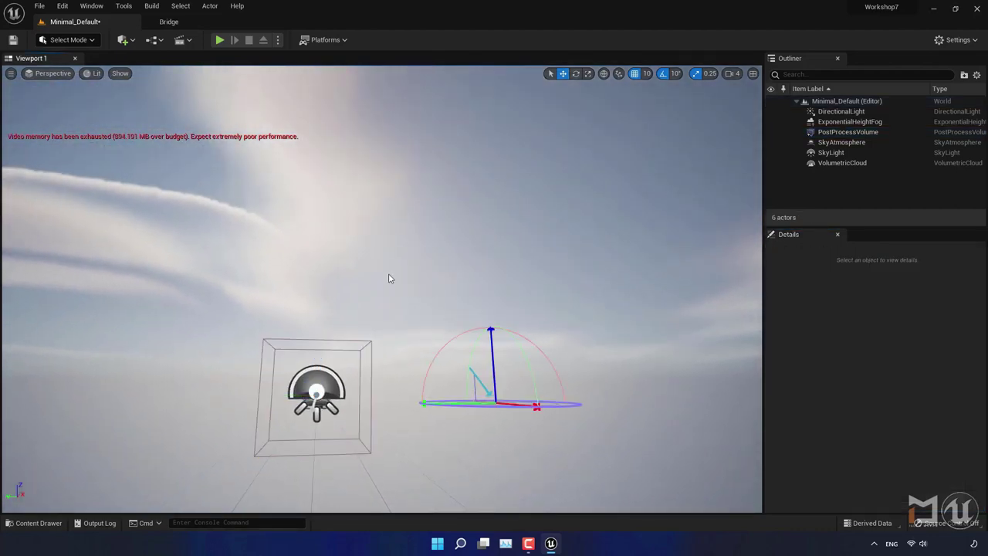
key("ctrl+l")
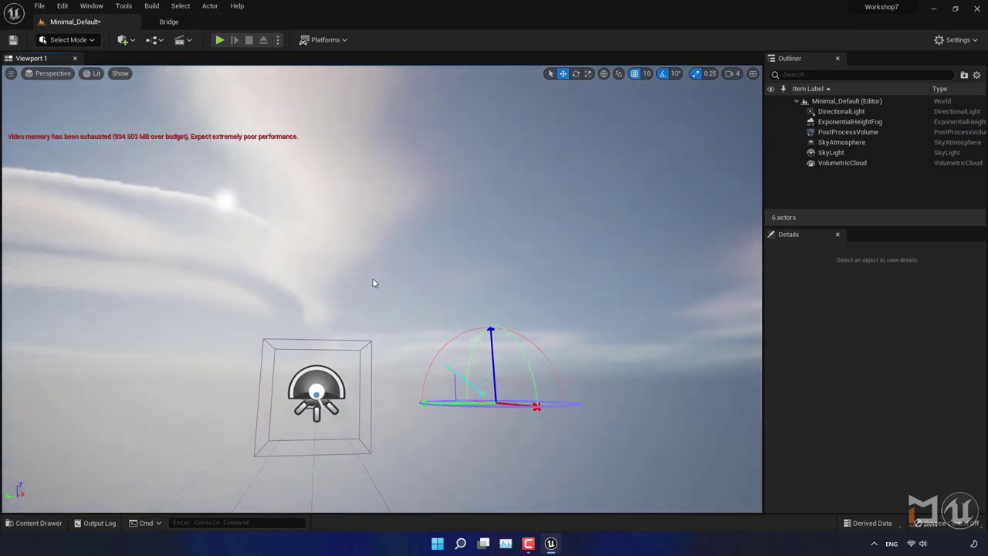
- Select the DirectionalLight and filter its Details to the 'atmos' atmosphere settings
left_click(840, 111)
left_click(824, 308)
type("expo")
key("ctrl+a")
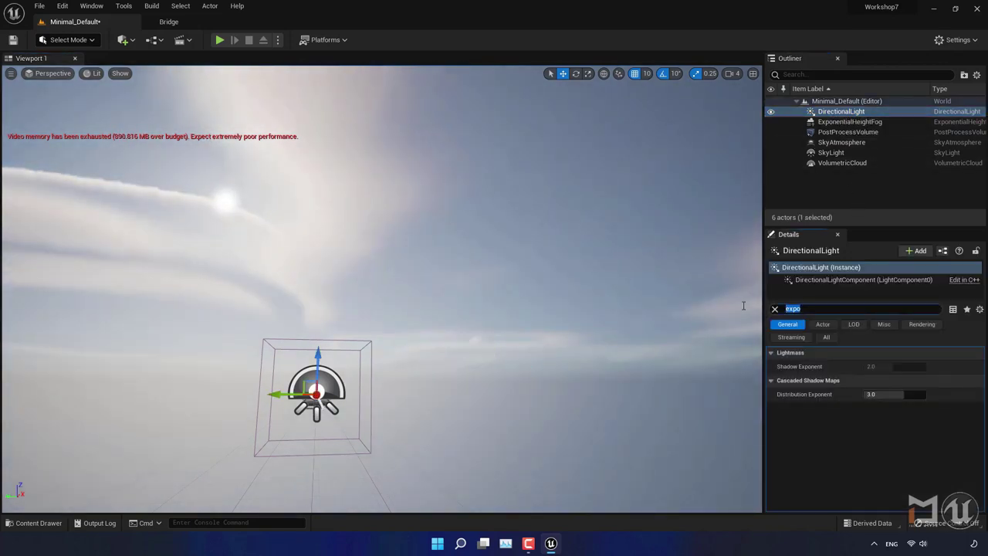
key("BackSpace")
type("atmos")
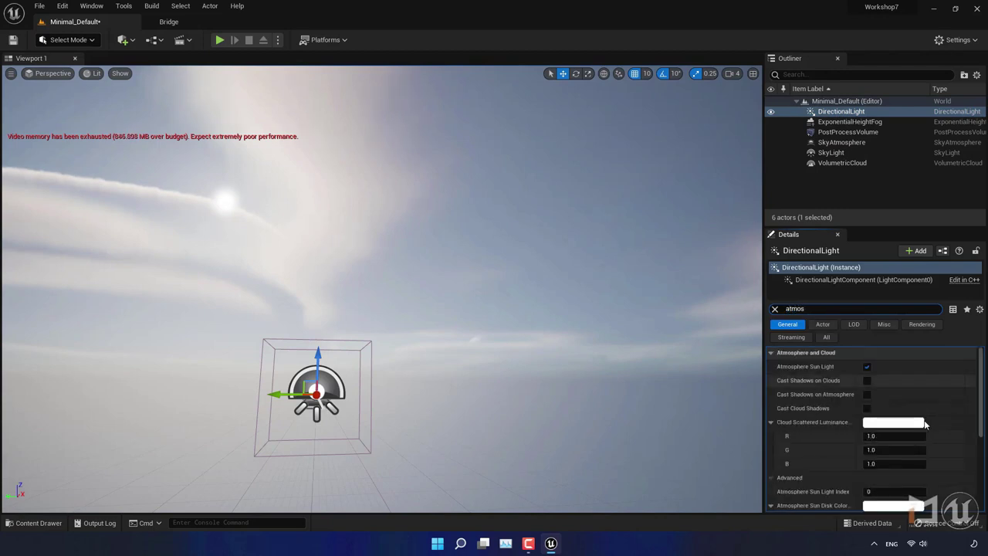
- Tick Cast Shadows on Clouds and on Atmosphere, leaving Cast Cloud Shadows unticked
left_click(867, 380)
left_click(867, 394)
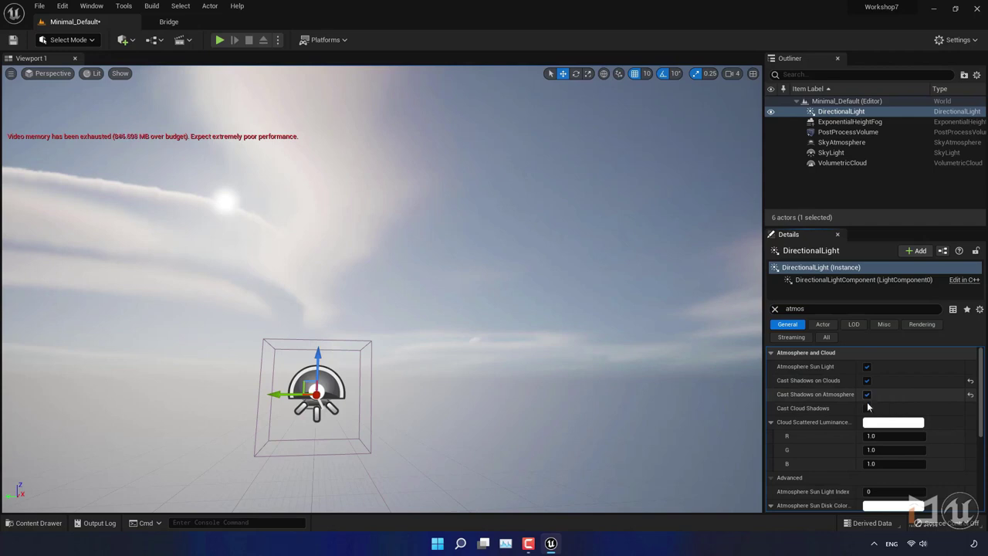
left_click(867, 408)
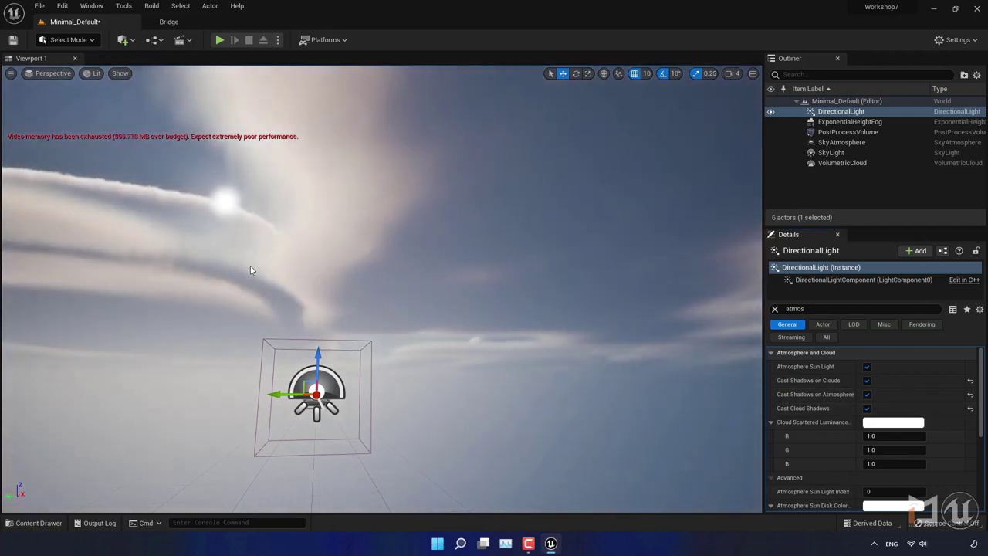
left_click(866, 409)
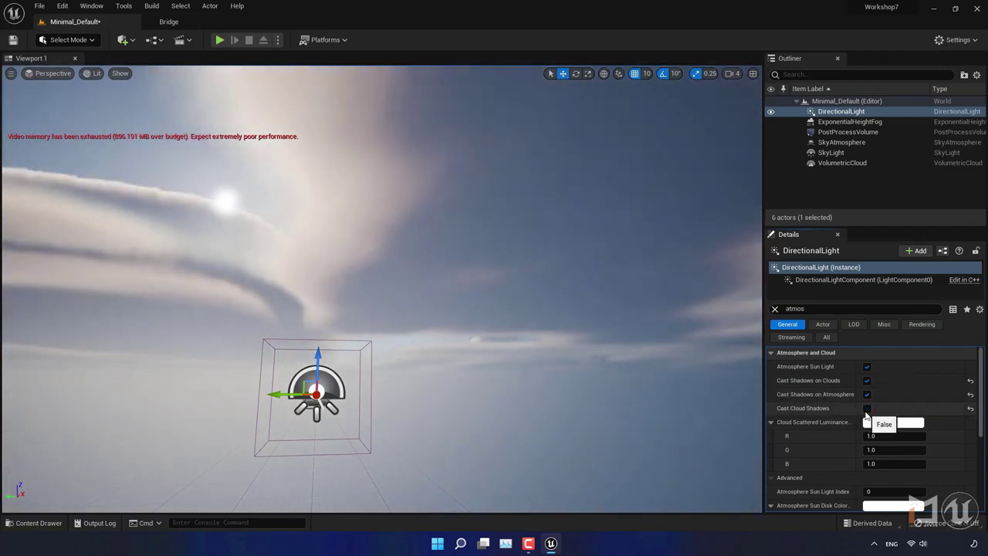
left_click(866, 409)
left_click(865, 413)
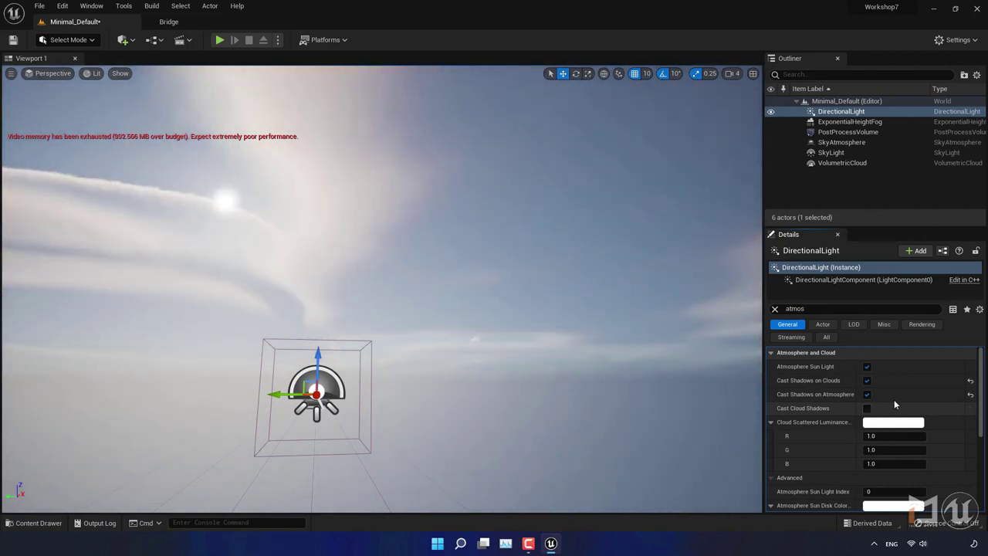
left_click(775, 309)
right_click_drag(463, 308, 401, 309)
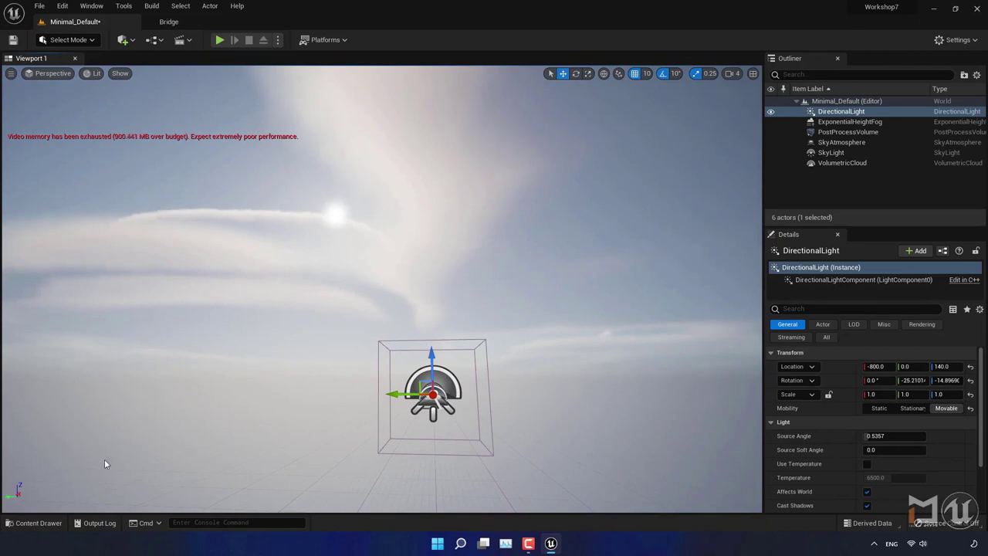
- Browse to Engine > Plugins > Volumetrics Content > Sky > Materials and select the PaintClouds material
left_click(35, 523)
double_click(40, 453)
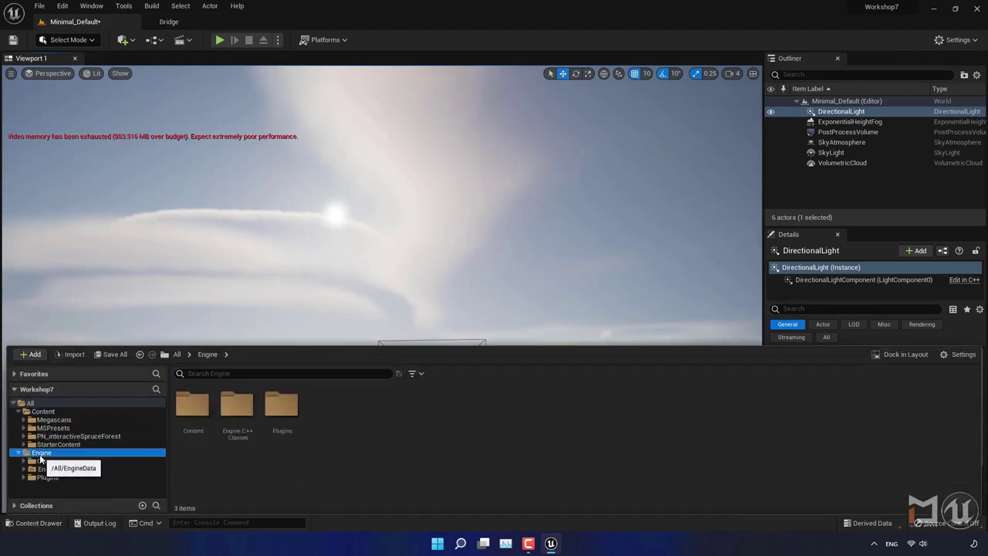
double_click(53, 478)
scroll(53, 480, "down", 3)
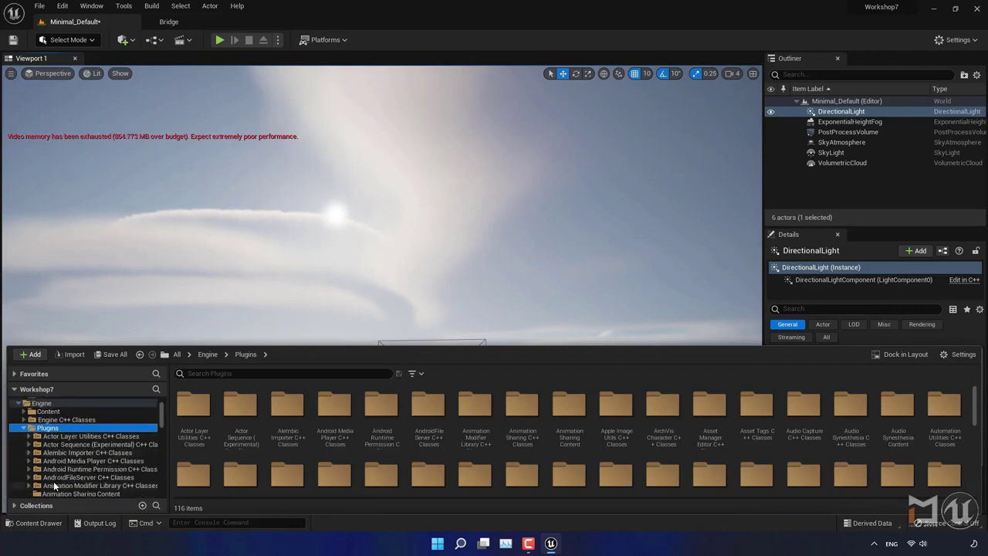
scroll(54, 483, "down", 3)
scroll(54, 489, "down", 3)
scroll(70, 487, "down", 3)
scroll(74, 490, "down", 5)
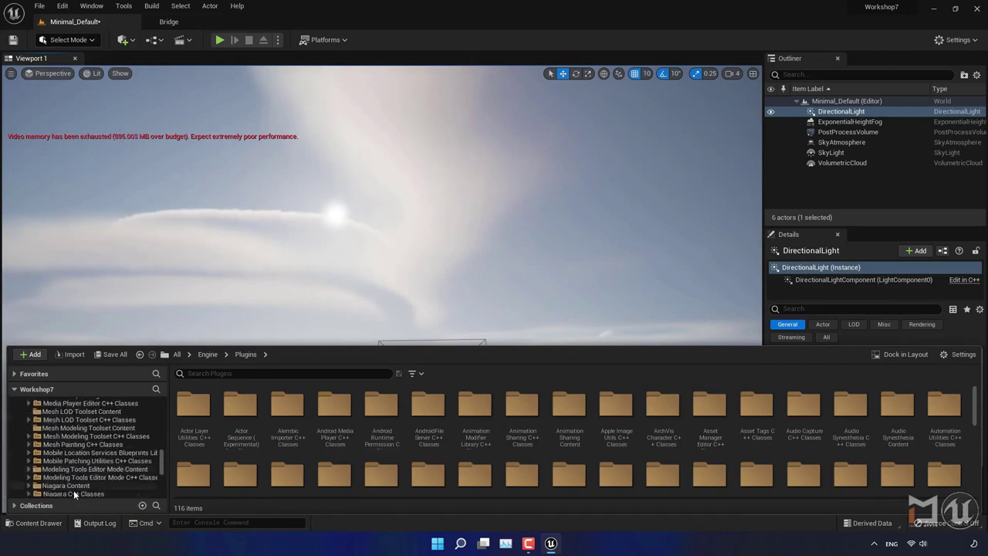
scroll(75, 489, "down", 5)
scroll(75, 489, "down", 5)
double_click(77, 468)
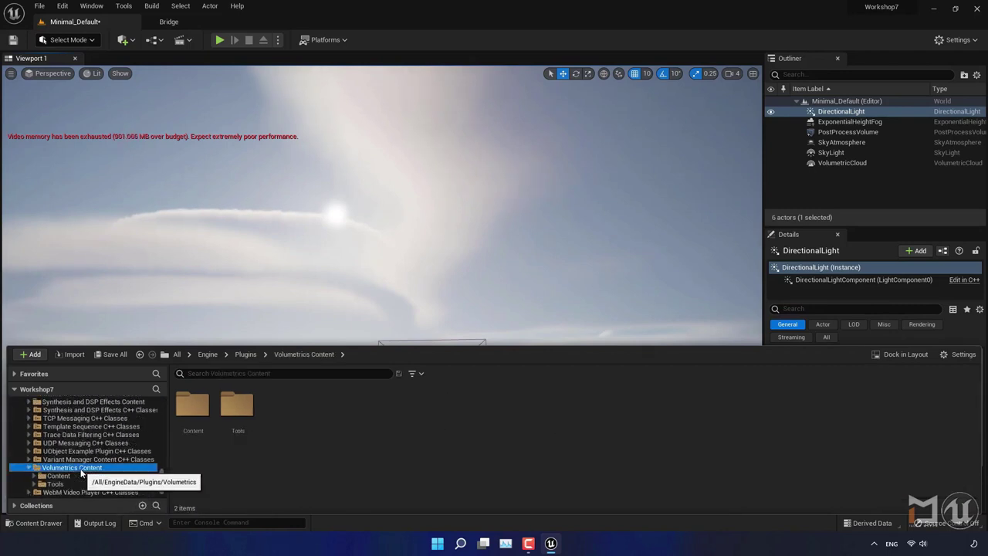
double_click(196, 406)
double_click(283, 418)
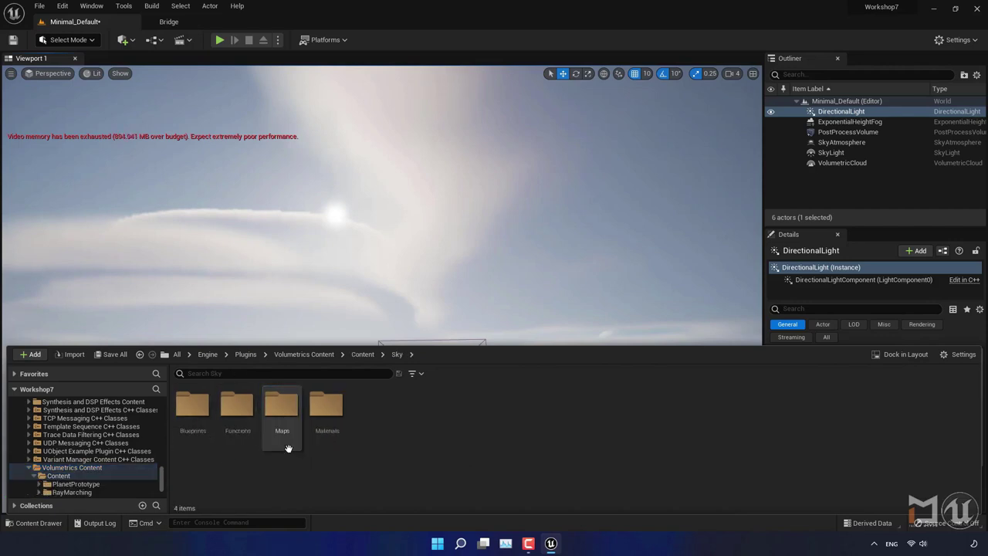
double_click(326, 417)
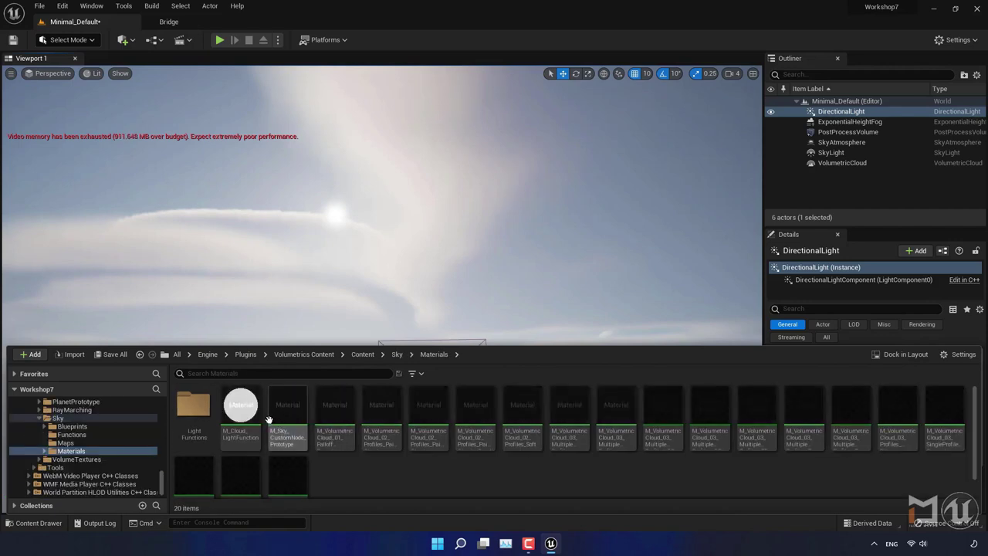
left_click(381, 416)
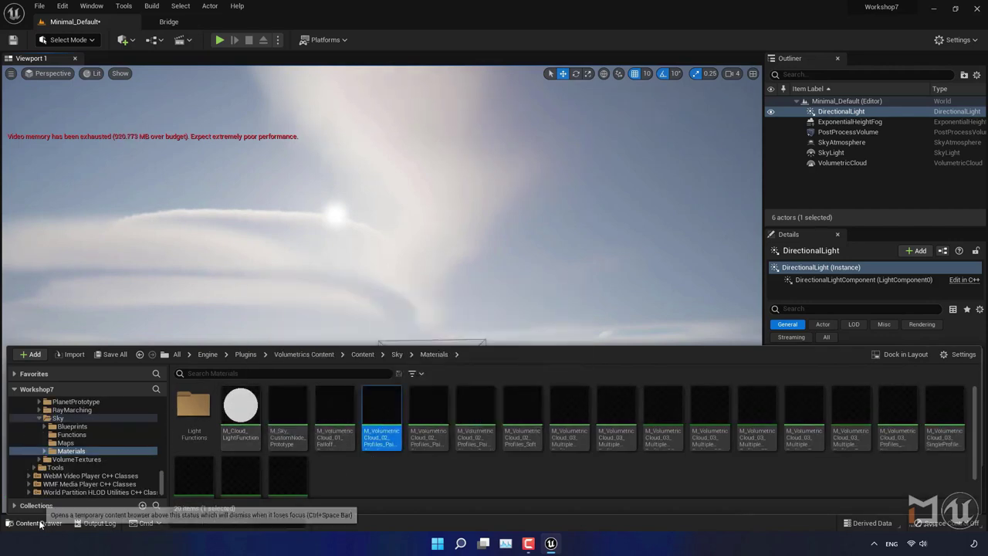
- Assign M_VolumetricCloud_02_Profiles_PaintClouds to the VolumetricCloud actor with Use Selected Asset
key("ctrl+space")
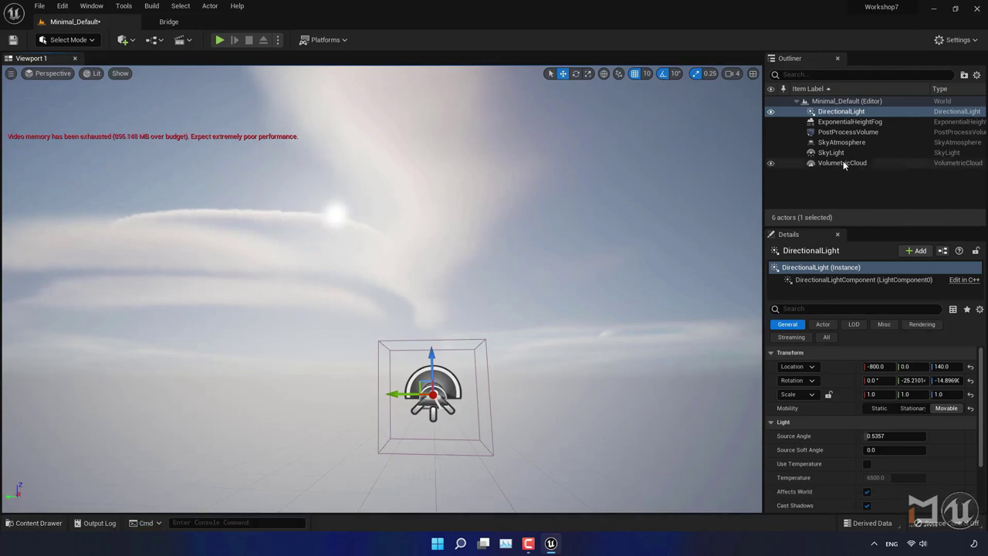
left_click(843, 163)
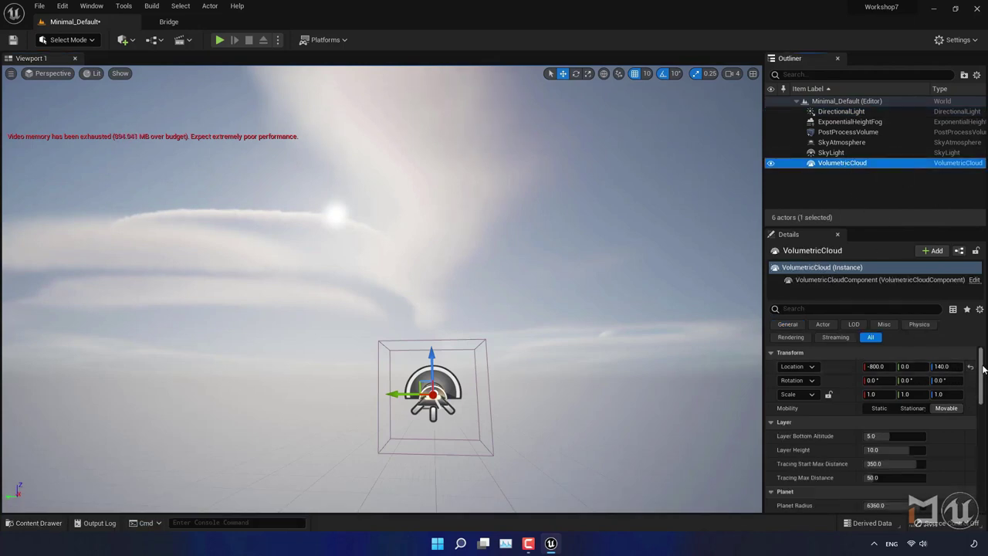
scroll(939, 416, "down", 5)
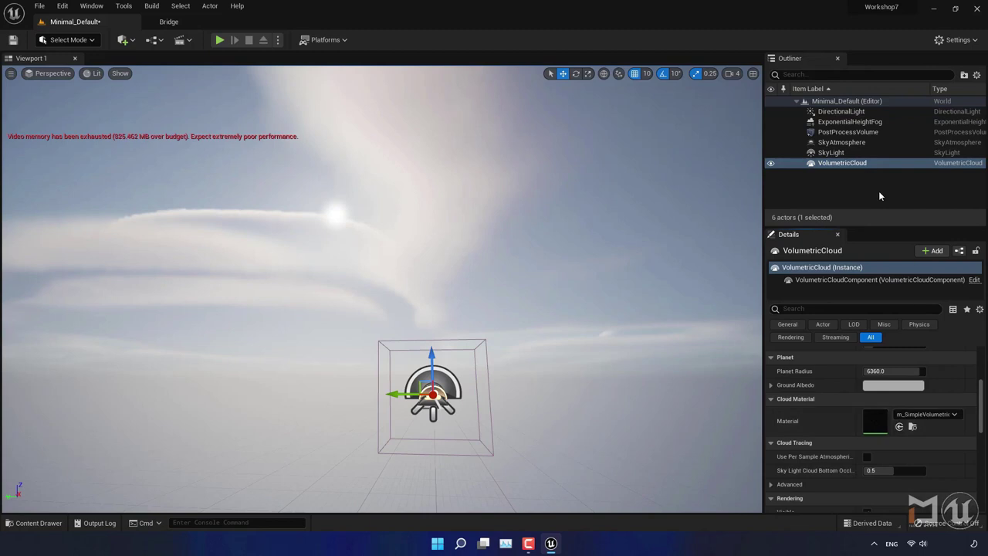
left_click(899, 426)
mouse_move(637, 325)
right_mouse_down()
mouse_move(718, 320)
mouse_move(478, 324)
right_mouse_up()
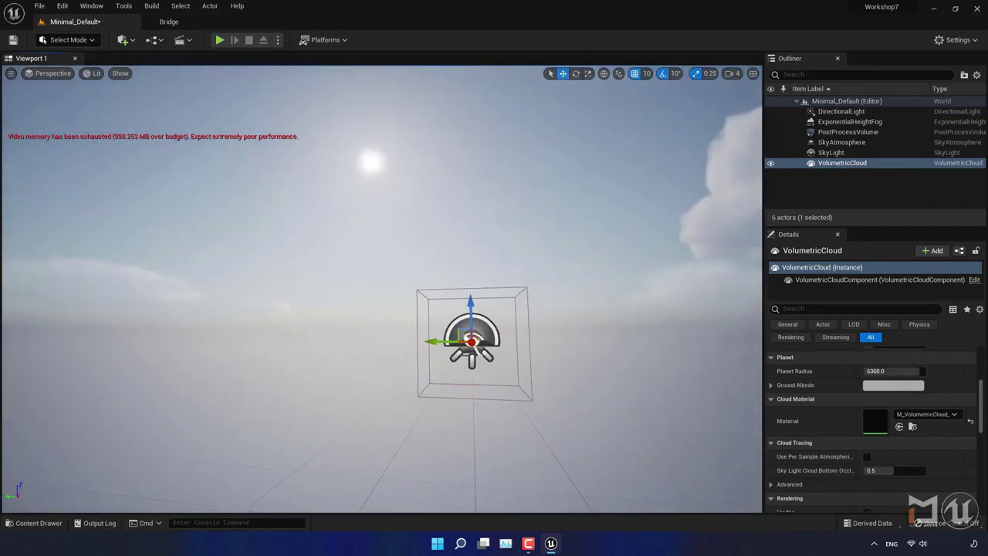
- Create a default 505 × 505 landscape in Landscape Mode, then return to Select Mode
left_click(93, 41)
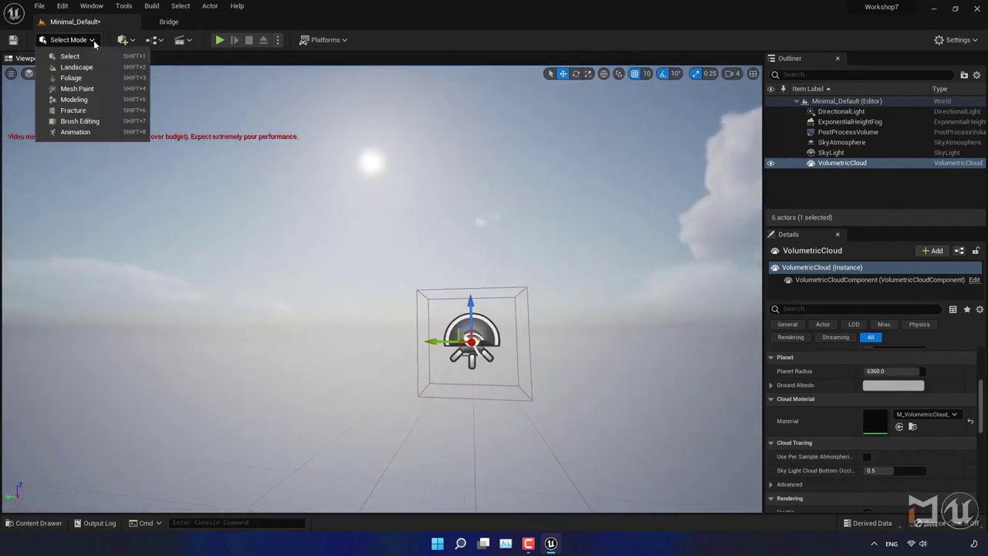
left_click(97, 68)
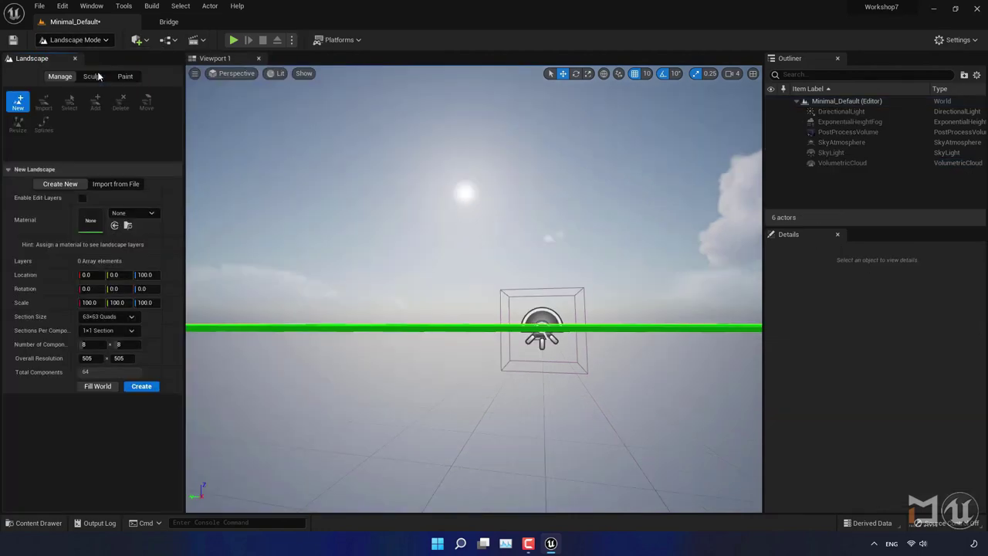
left_click(142, 364)
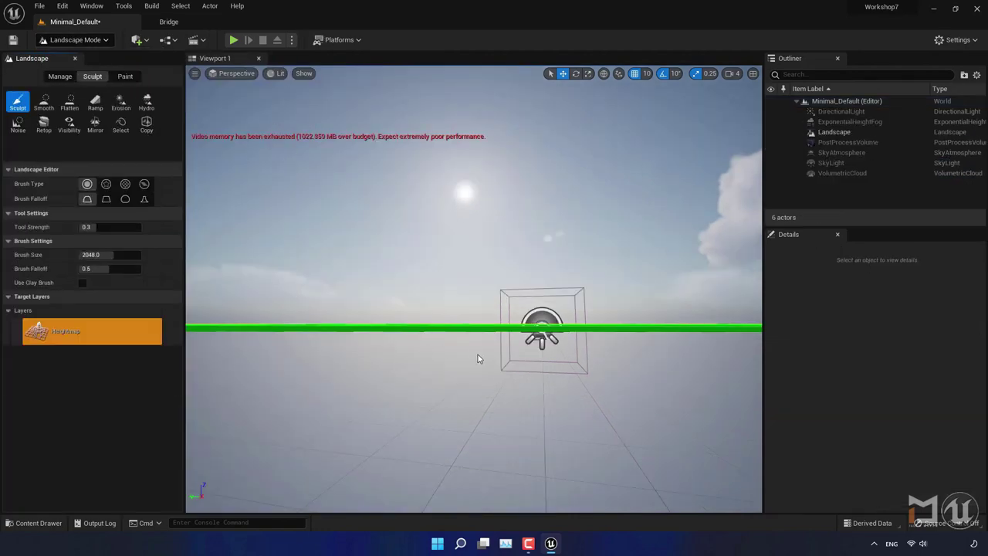
right_click_drag(473, 290, 517, 289)
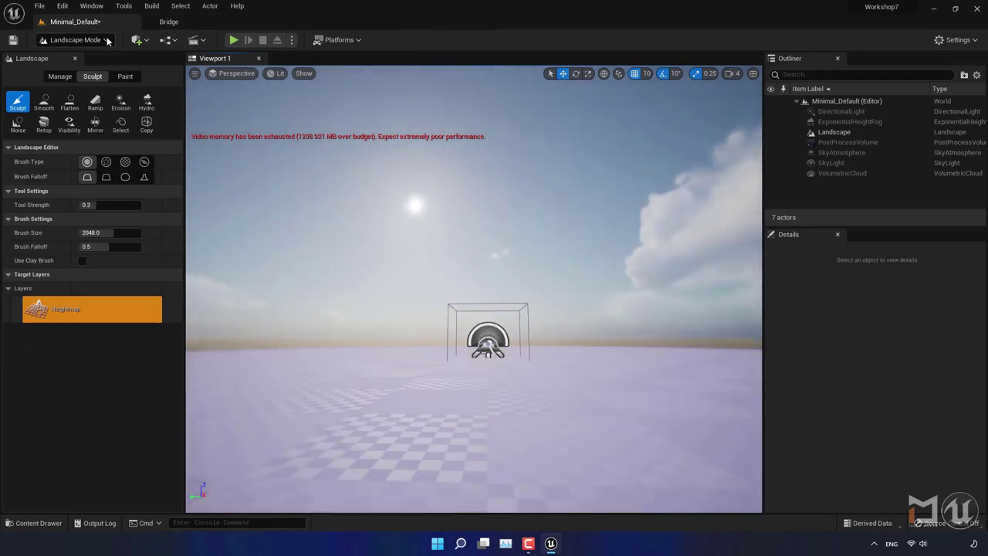
left_click(76, 60)
key("shift+1")
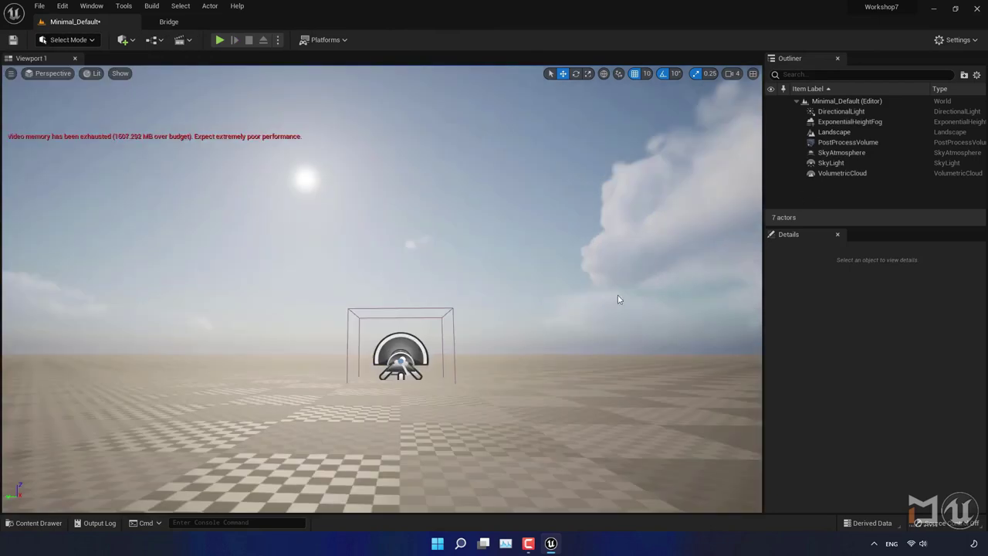
- Place a Cine Camera Actor from Quick Add > Cinematic
left_click(35, 526)
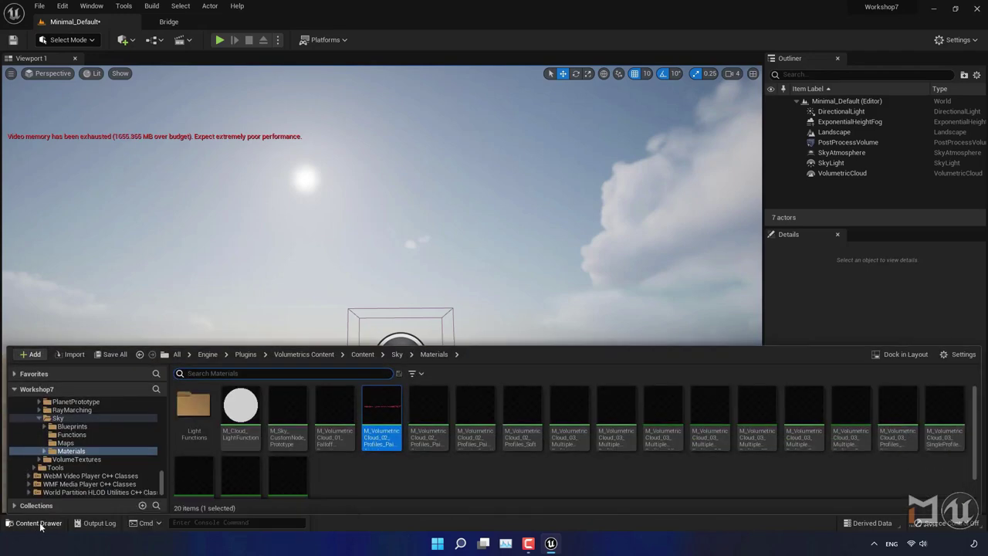
left_click(61, 523)
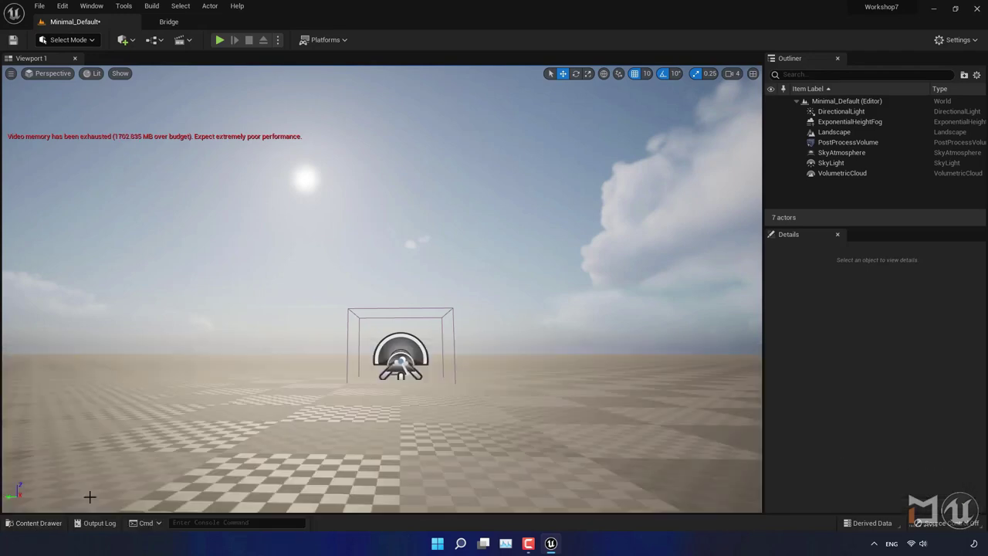
left_click(134, 41)
mouse_move(166, 159)
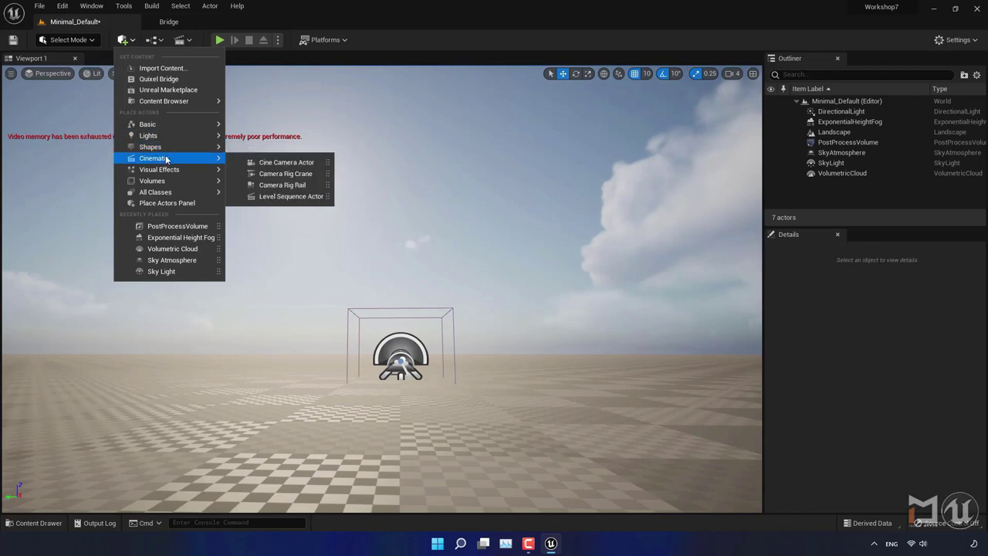
left_click(270, 168)
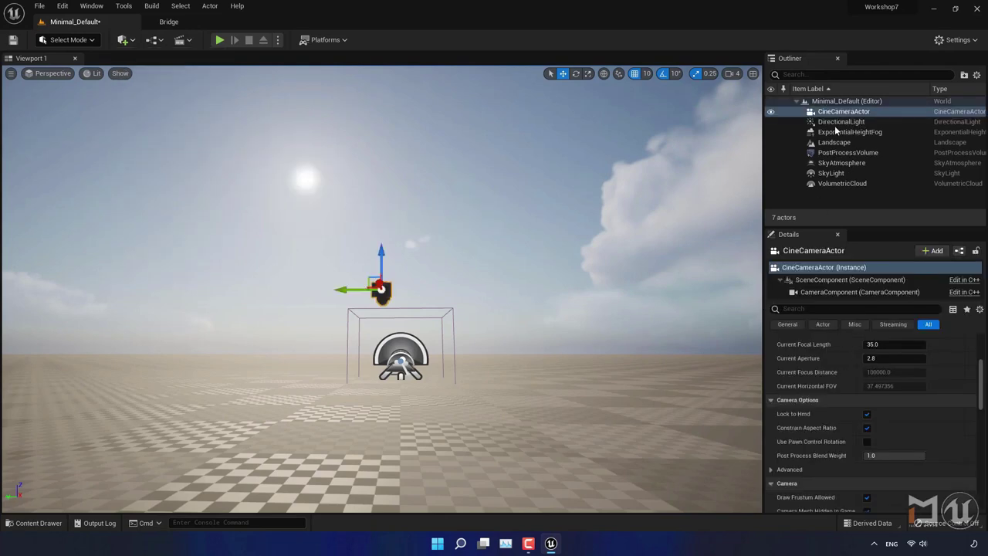
- Snap the CineCameraActor to the current viewport view
left_click(841, 113)
right_click(842, 114)
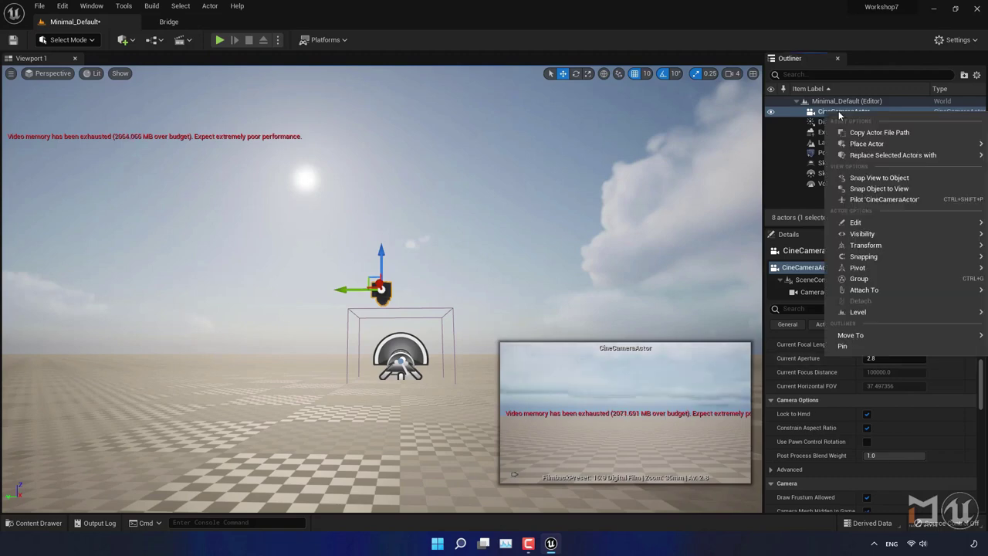
left_click(894, 195)
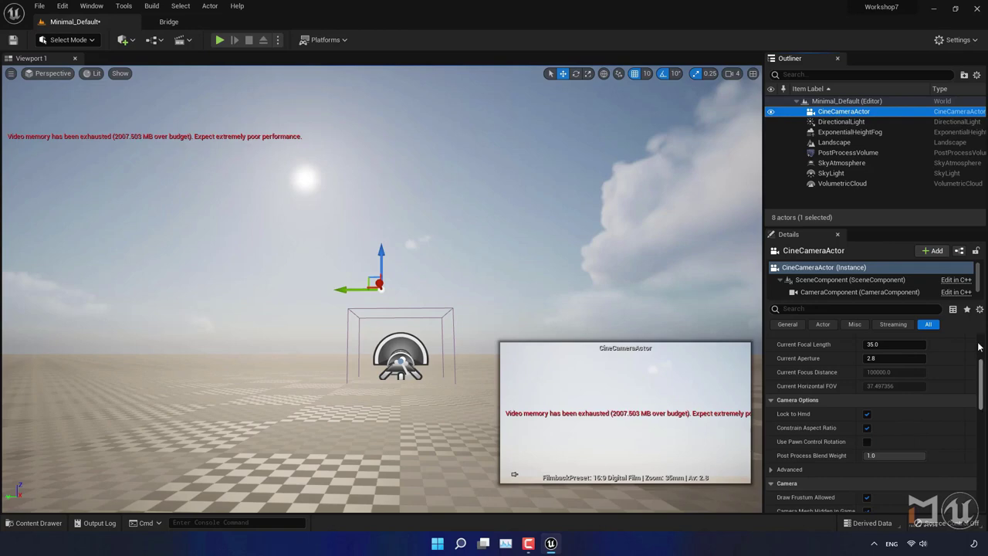
- Set filmback to 16:9 DSLR and lens to 30mm Prime f/1.4, then pilot the cine camera
scroll(979, 347, "up", 4)
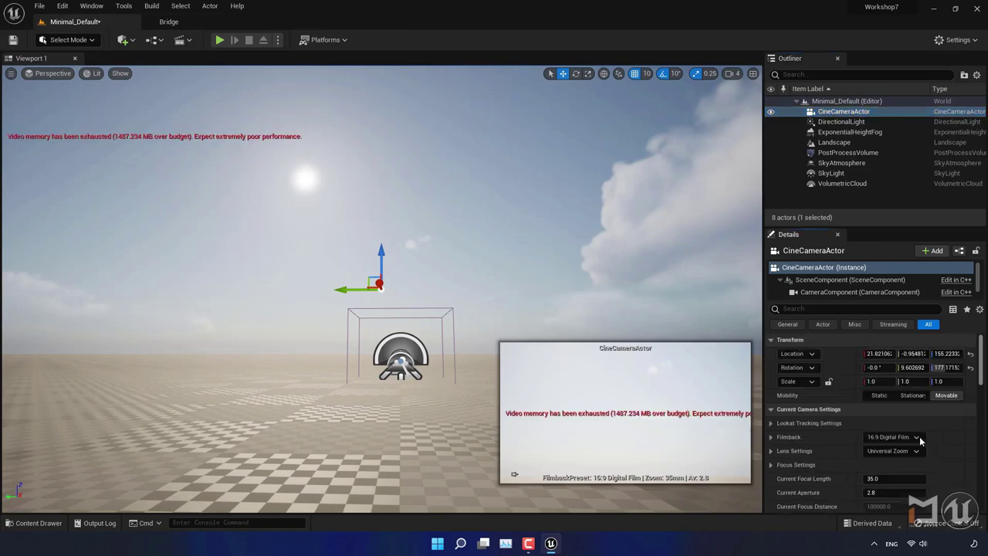
left_click(917, 437)
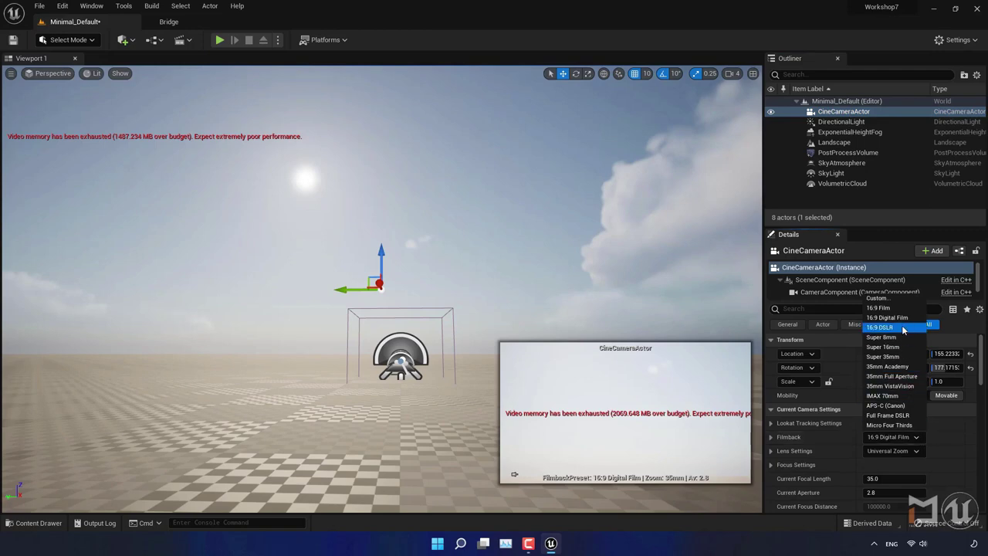
left_click(895, 317)
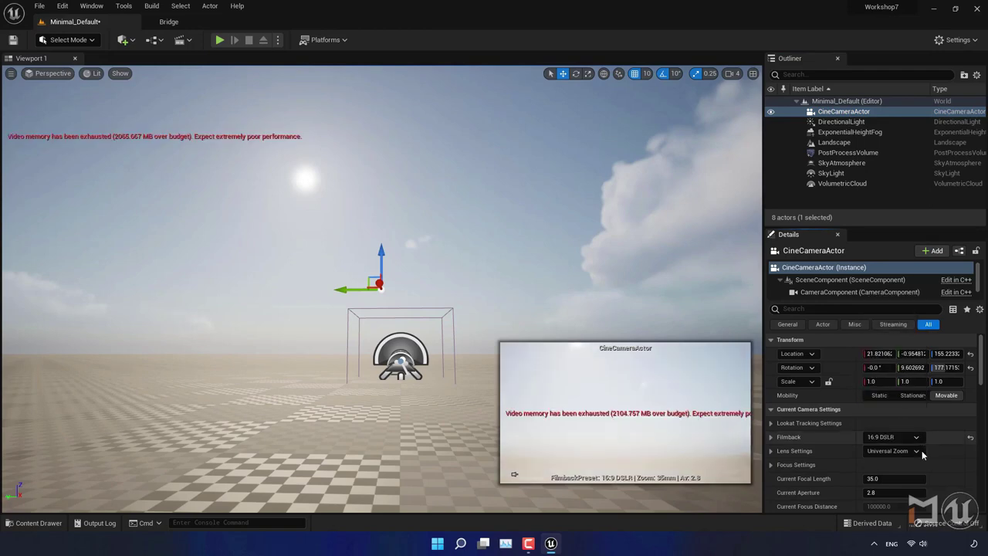
left_click(921, 450)
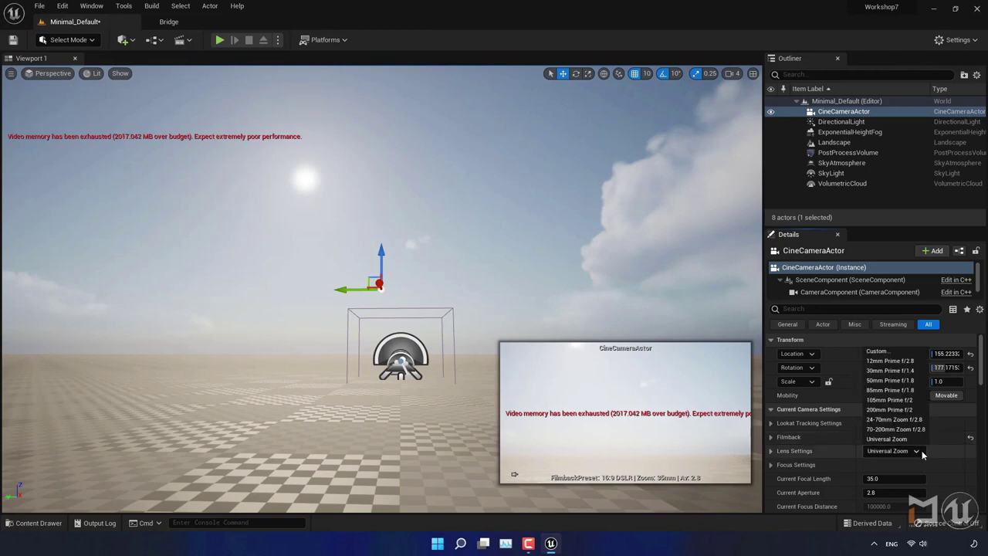
left_click(908, 372)
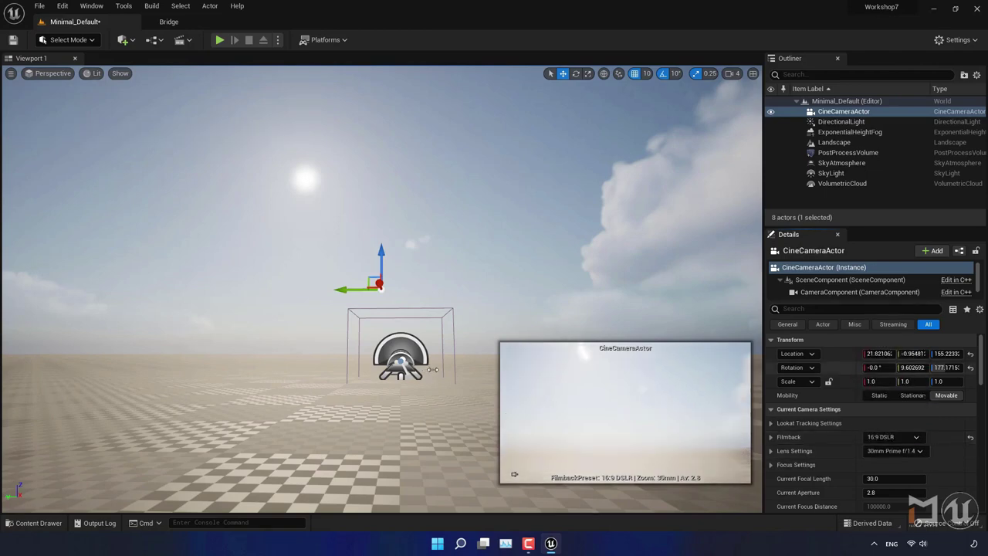
left_click(51, 73)
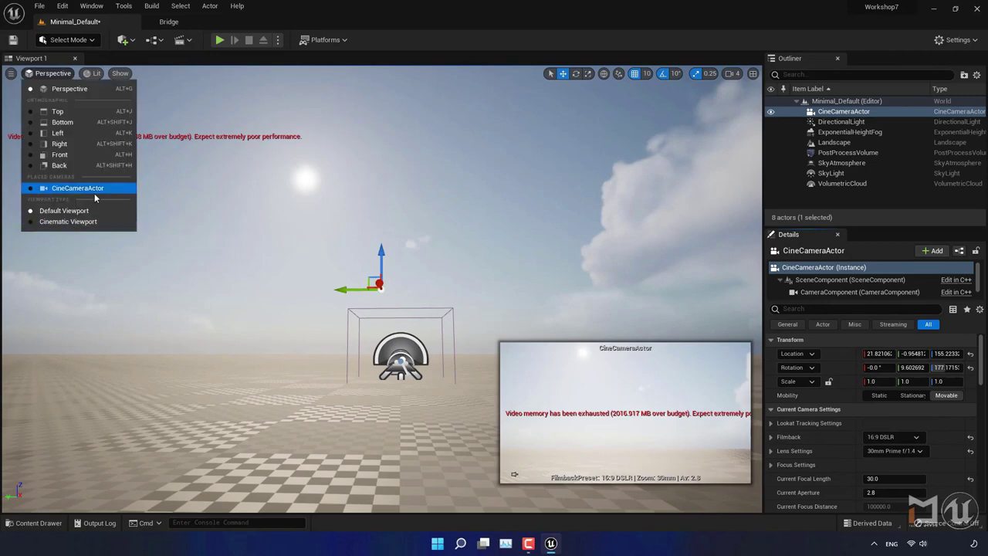
left_click(94, 191)
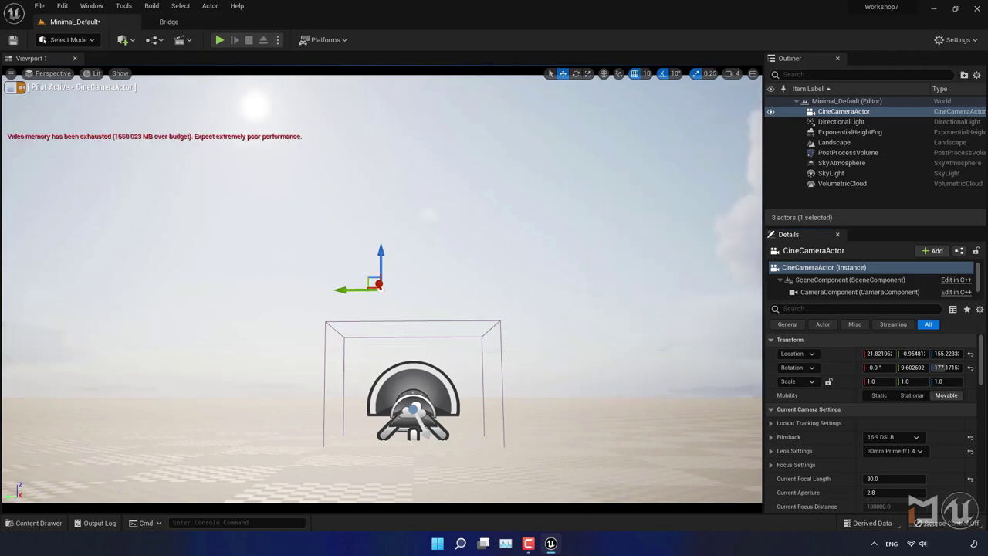
- Lower the piloted camera and eyedrop a 134.877823 cm manual focus distance from the ground
middle_click_drag(382, 285, 370, 313)
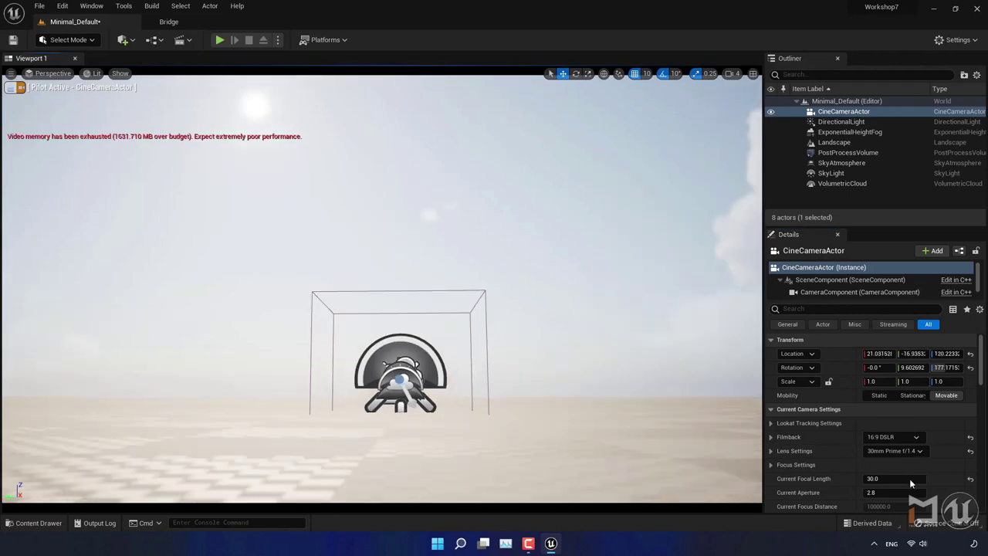
left_click(770, 466)
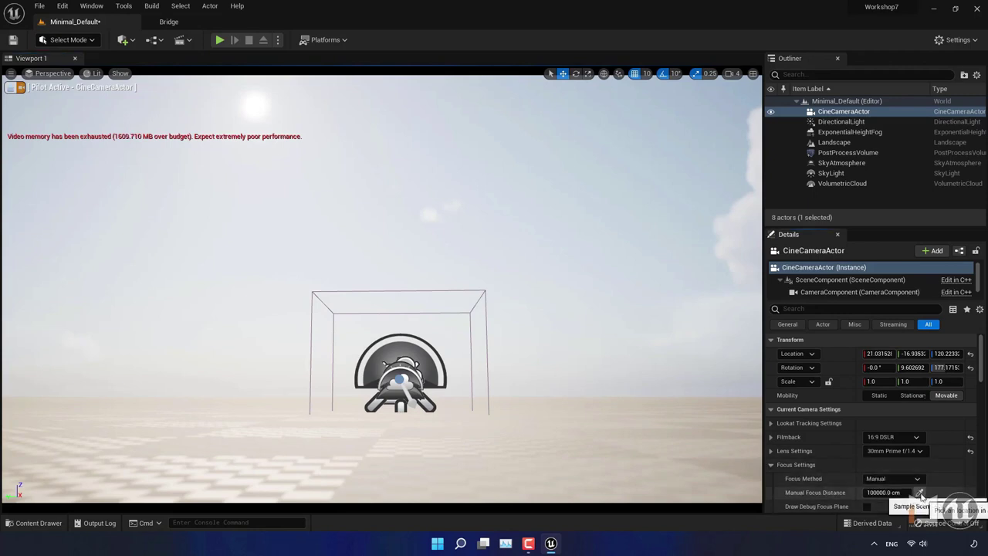
left_click(412, 478)
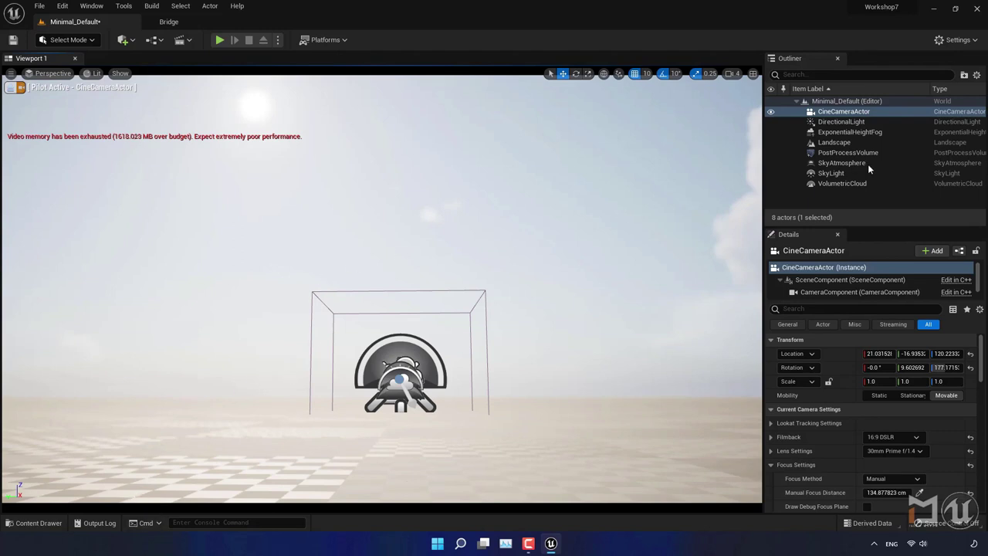
left_click(849, 122)
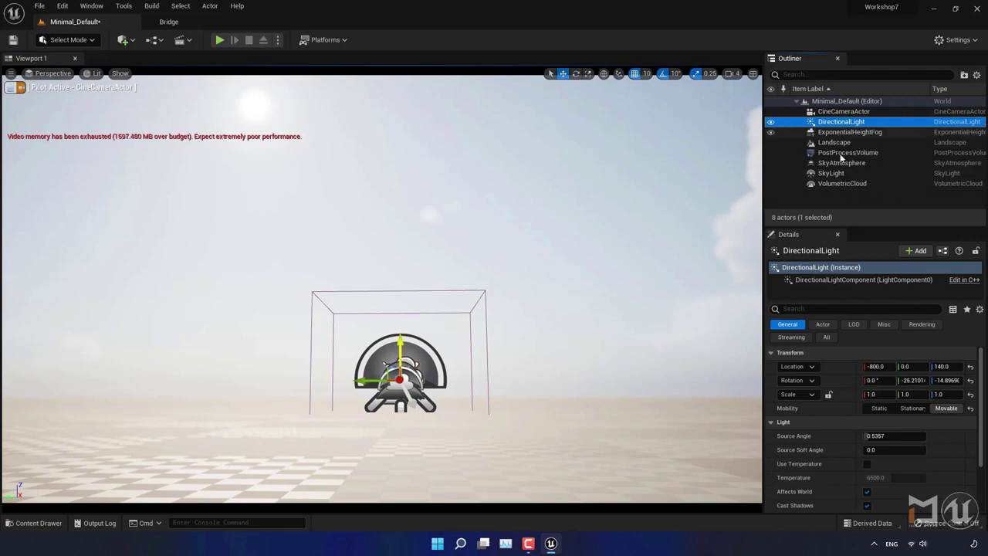
- Move the height fog, post process volume, sky atmosphere and sky light down below the ground
left_click(845, 132, "ctrl")
left_click(846, 153, "ctrl")
left_click(841, 163, "ctrl")
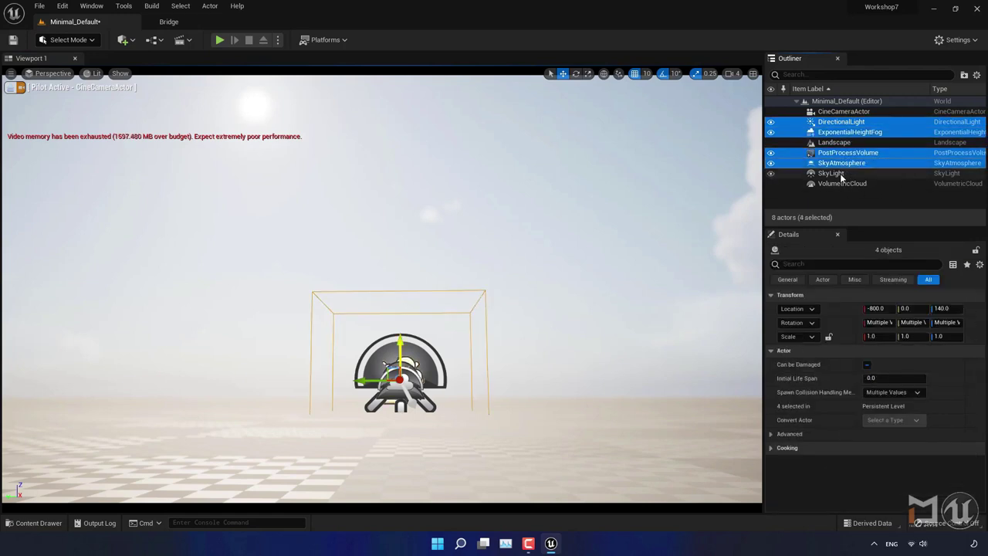
left_click(837, 173, "ctrl")
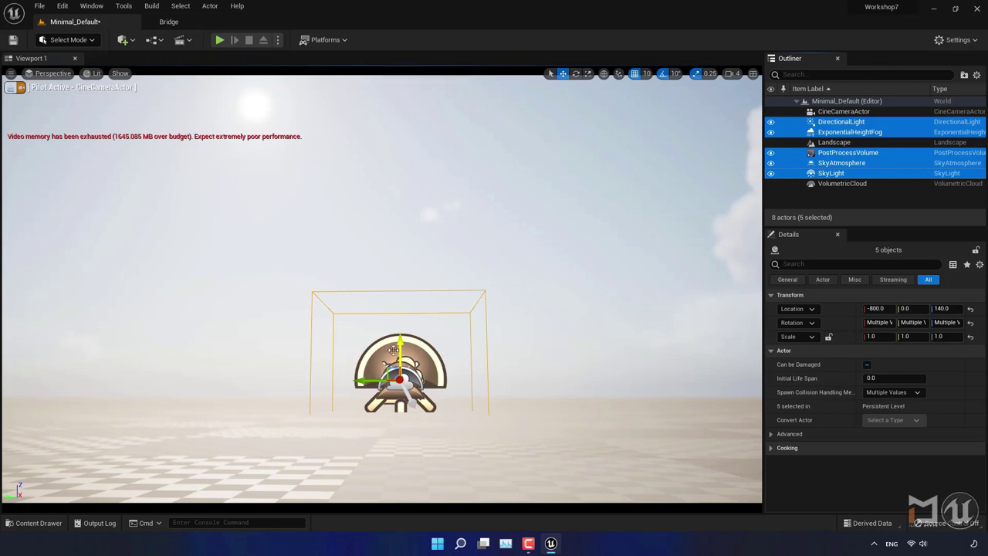
left_click_drag(400, 345, 401, 502)
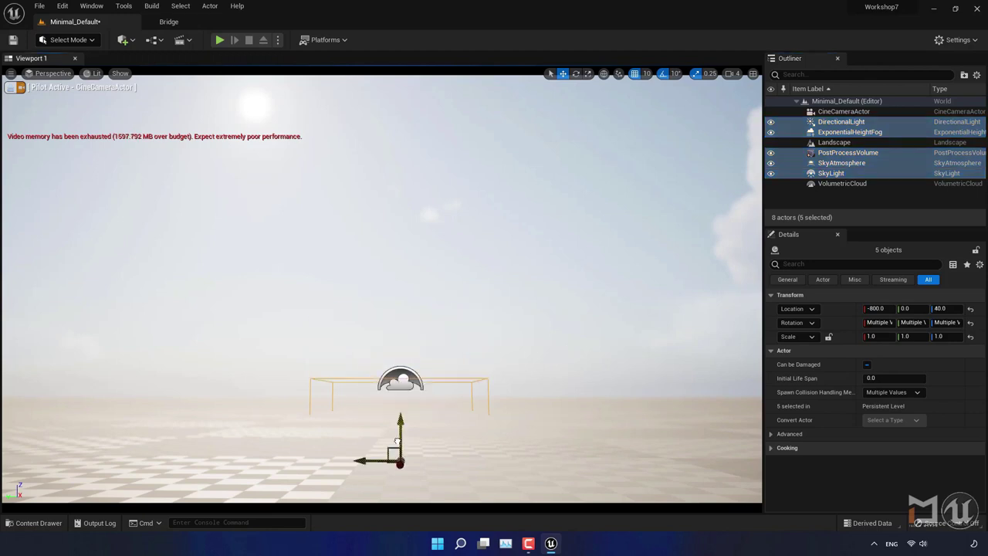
- Lower the VolumetricCloud to -800, 0, -60 so a large cloud fills the sky
left_click(403, 378)
left_click_drag(402, 363, 401, 500)
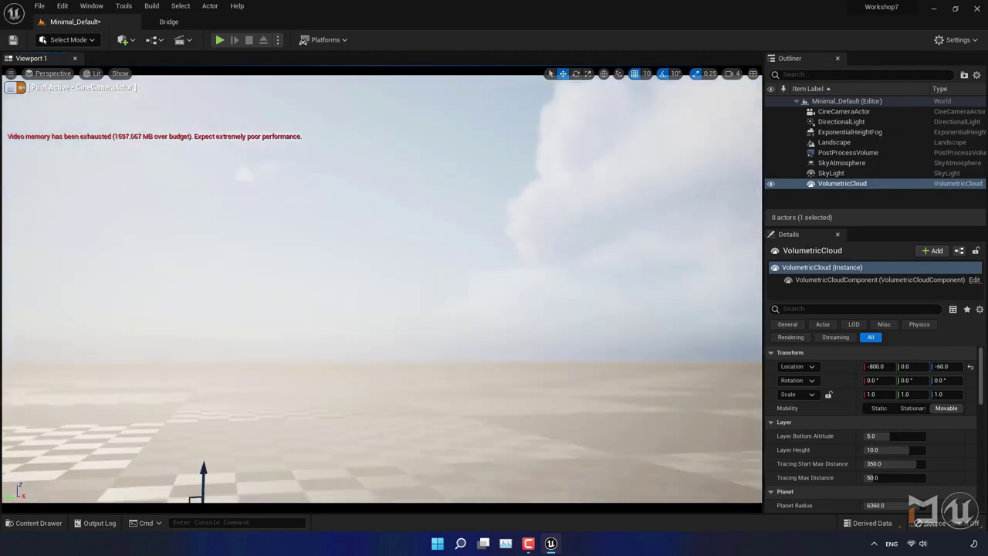
right_click_drag(198, 474, 182, 461)
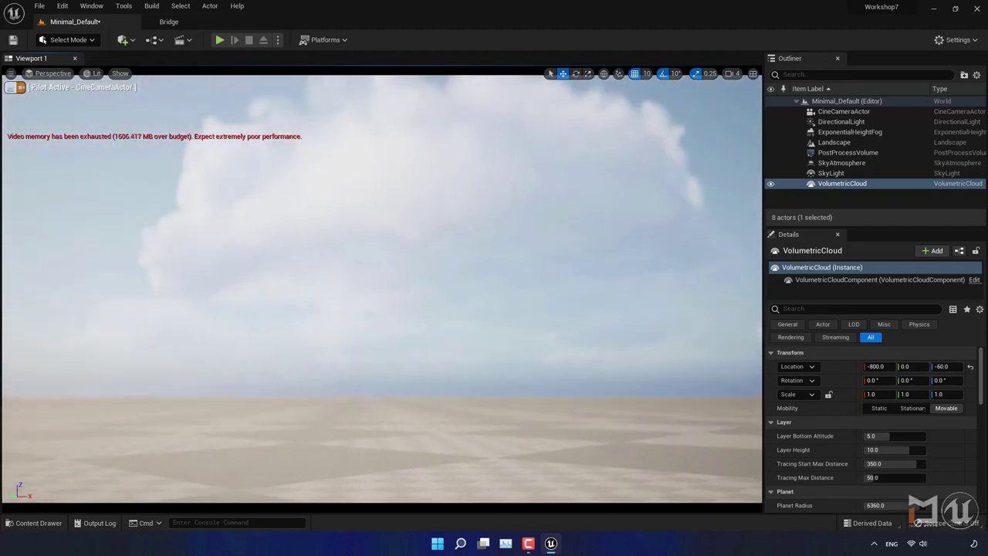
left_click(224, 289)
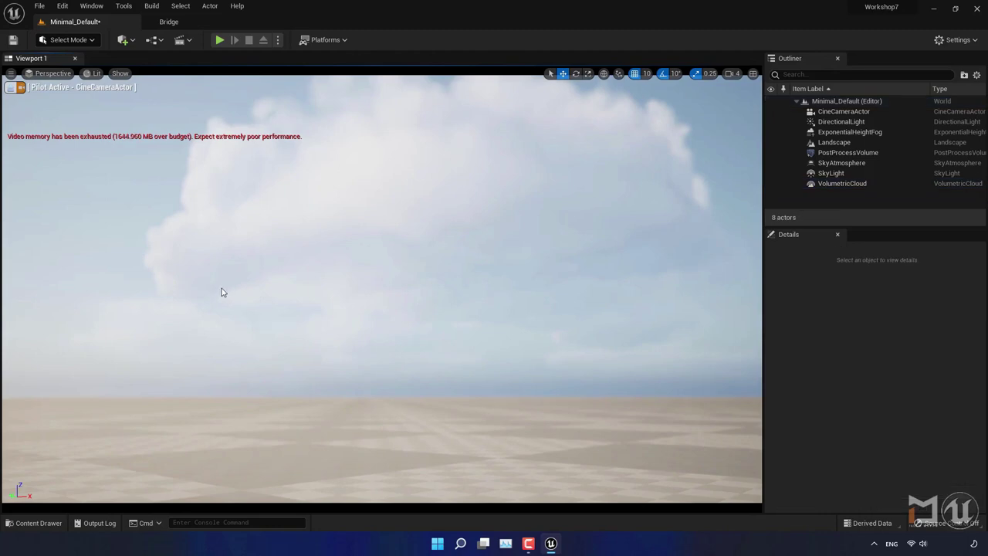
- Re-angle the sun with Ctrl+L and exit the cine camera's piloted view
key("ctrl+l")
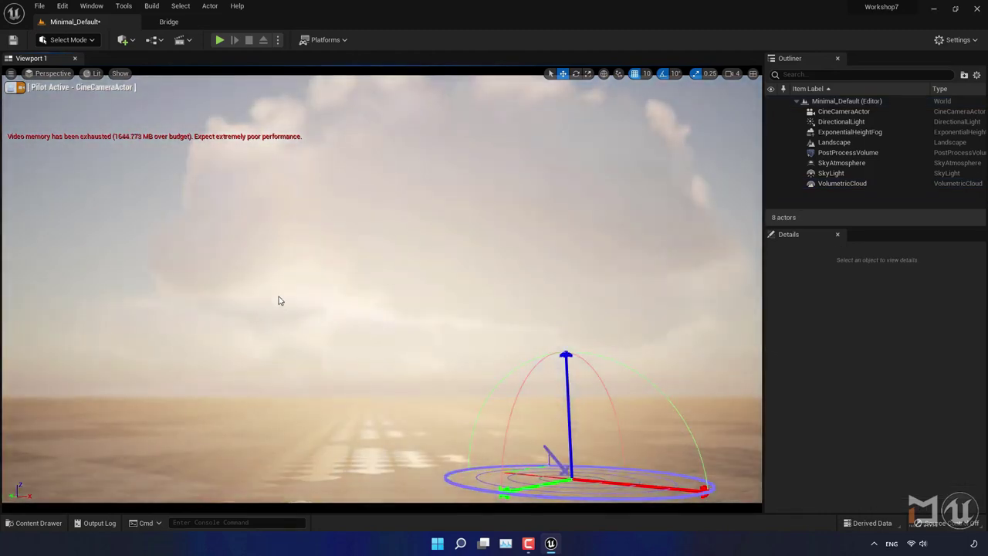
key("ctrl+l")
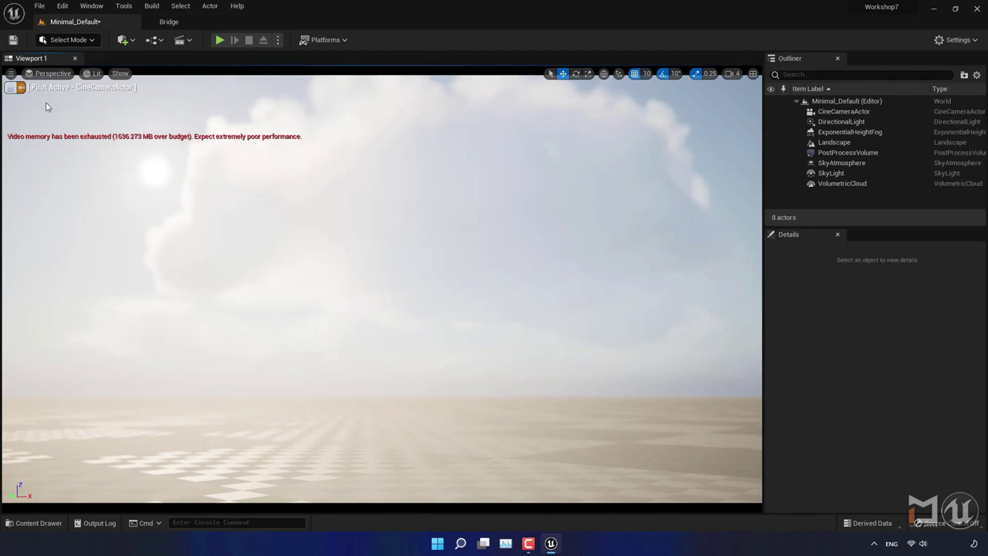
left_click(10, 89)
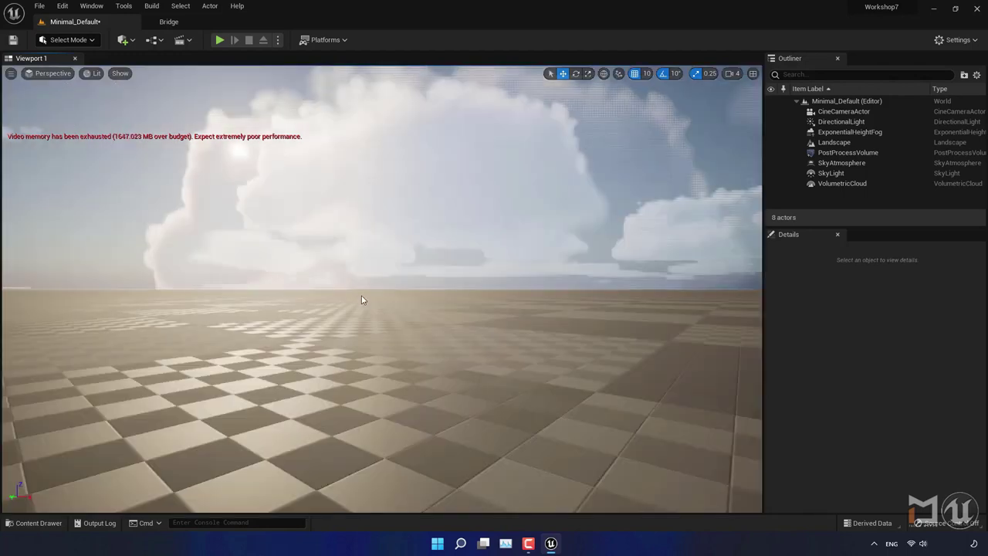
right_click_drag(558, 322, 558, 386)
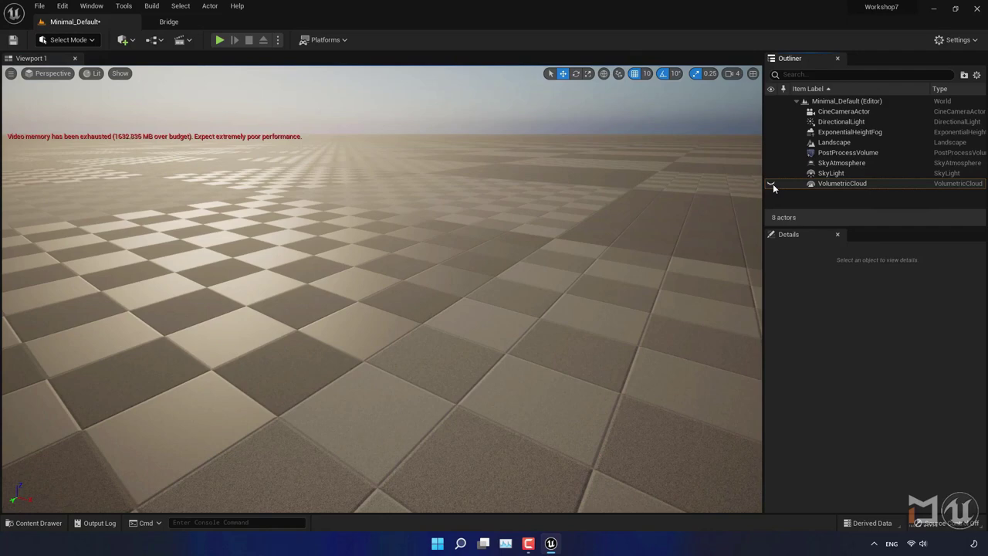
- Hide the Landscape and open the Content Drawer at the Sky Materials folder
left_click(770, 142)
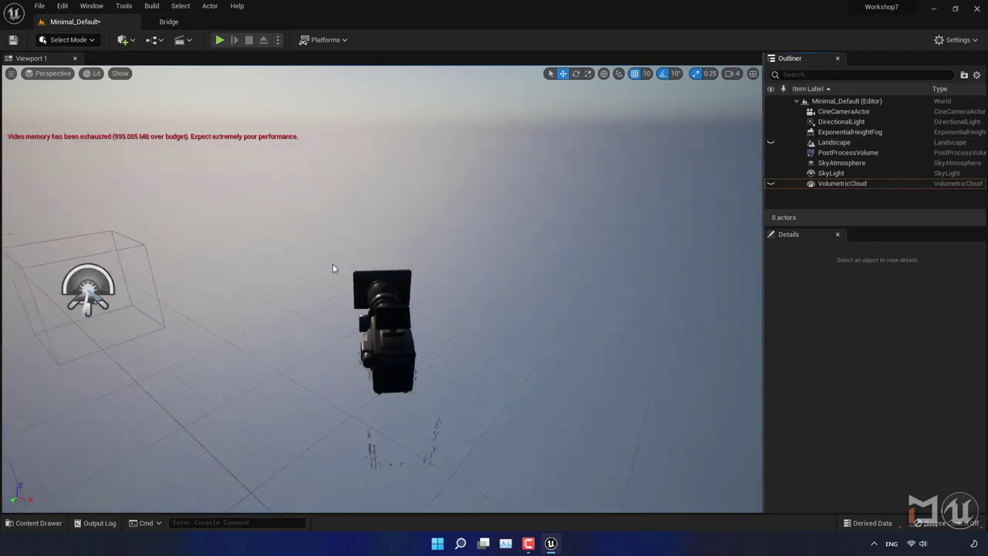
mouse_move(332, 267)
left_mouse_down()
mouse_move(356, 296)
mouse_move(313, 374)
left_mouse_up()
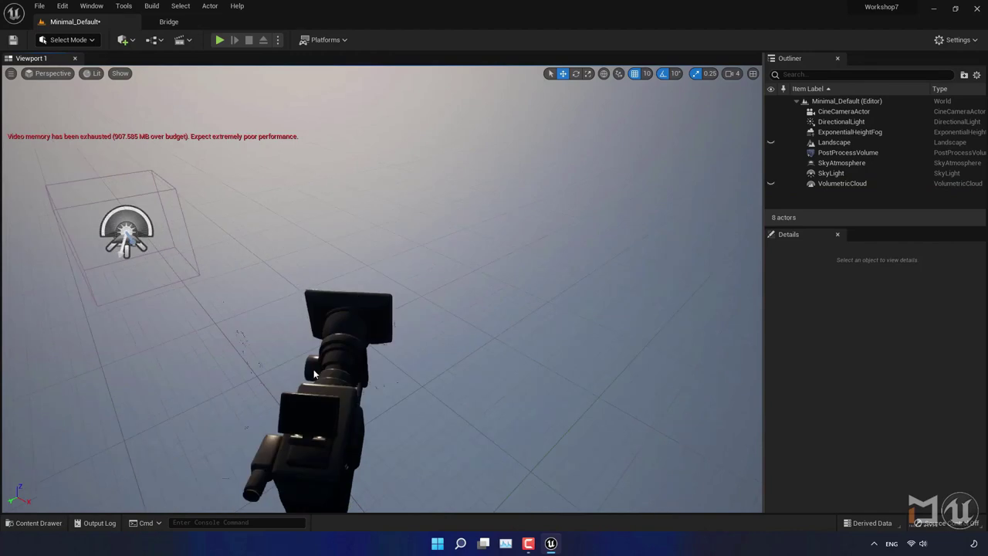
left_click(35, 523)
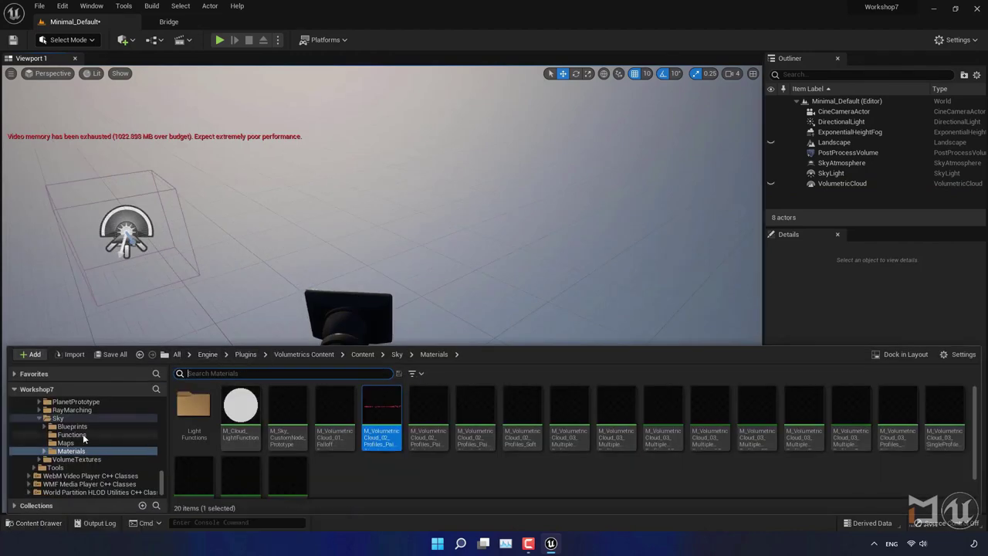
- Go to Megascans > 3D_Assets > Modular_Snow_Road_uhpqdjvfa and drag S_Modular_Snow_Road into the level
scroll(83, 433, "up", 5)
scroll(82, 434, "up", 5)
scroll(85, 434, "up", 5)
scroll(94, 436, "up", 5)
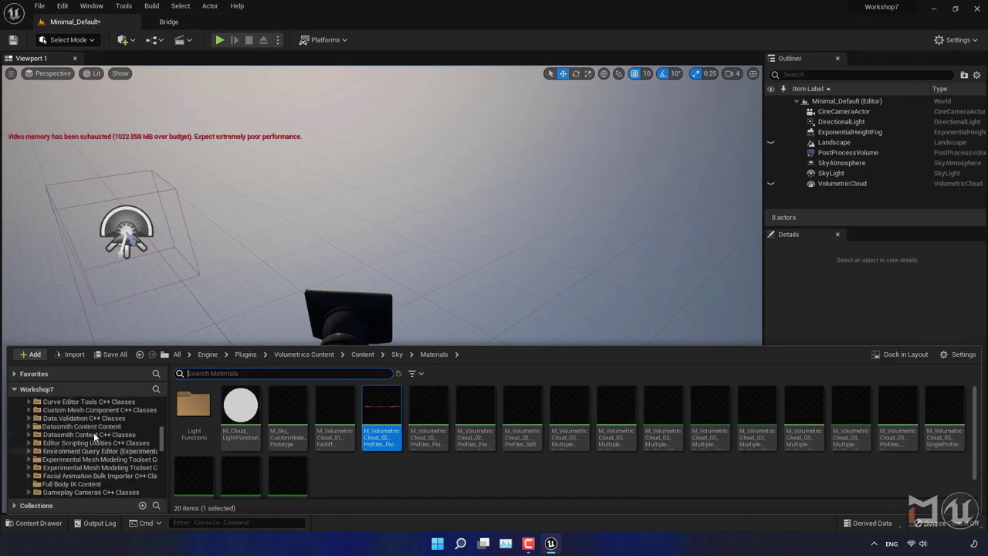
scroll(94, 436, "up", 5)
scroll(94, 434, "up", 5)
scroll(94, 434, "up", 5)
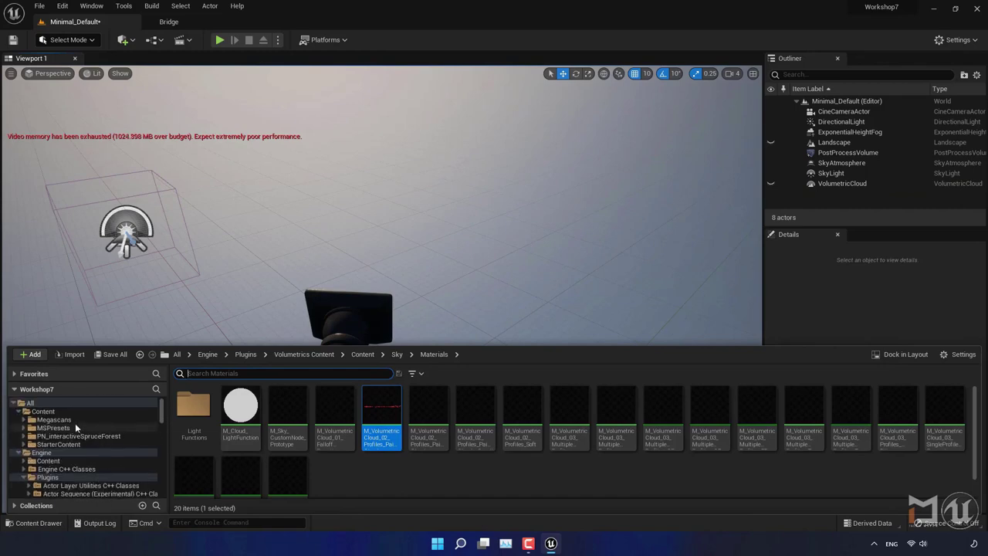
left_click(75, 420)
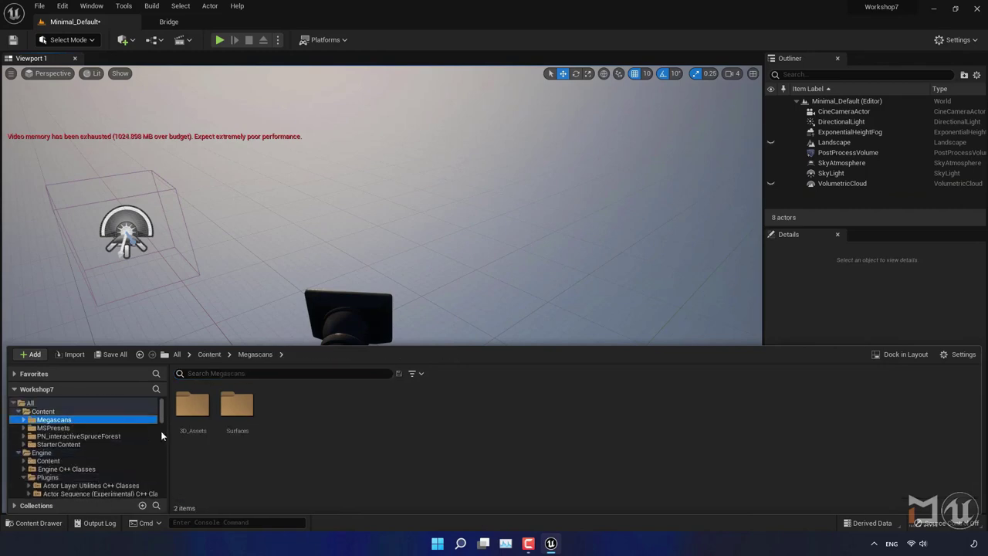
double_click(193, 409)
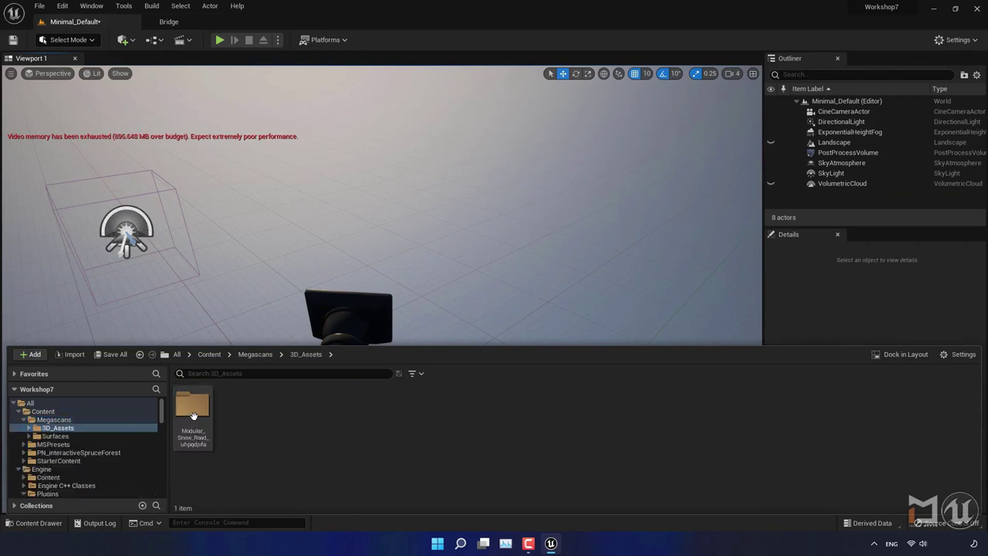
double_click(193, 409)
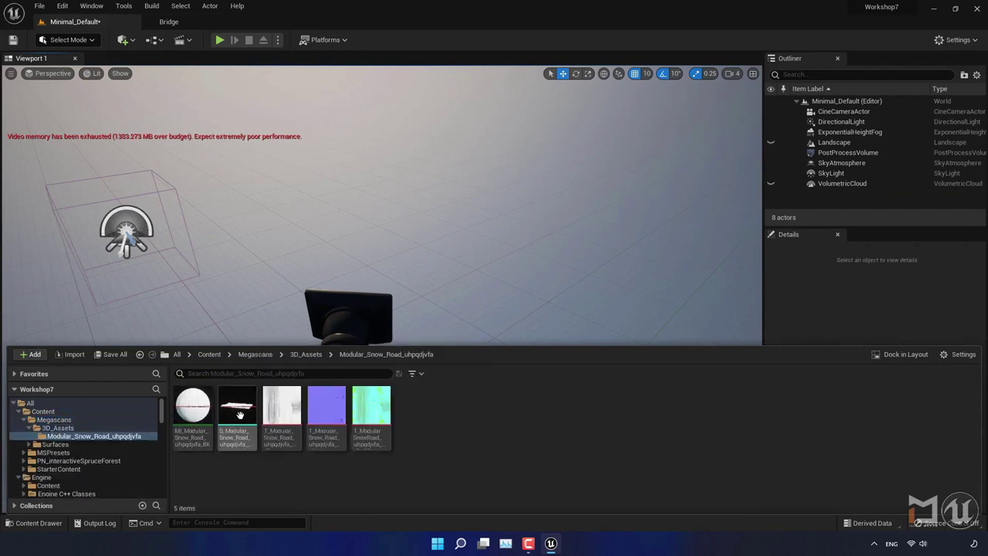
left_click_drag(249, 353, 375, 242)
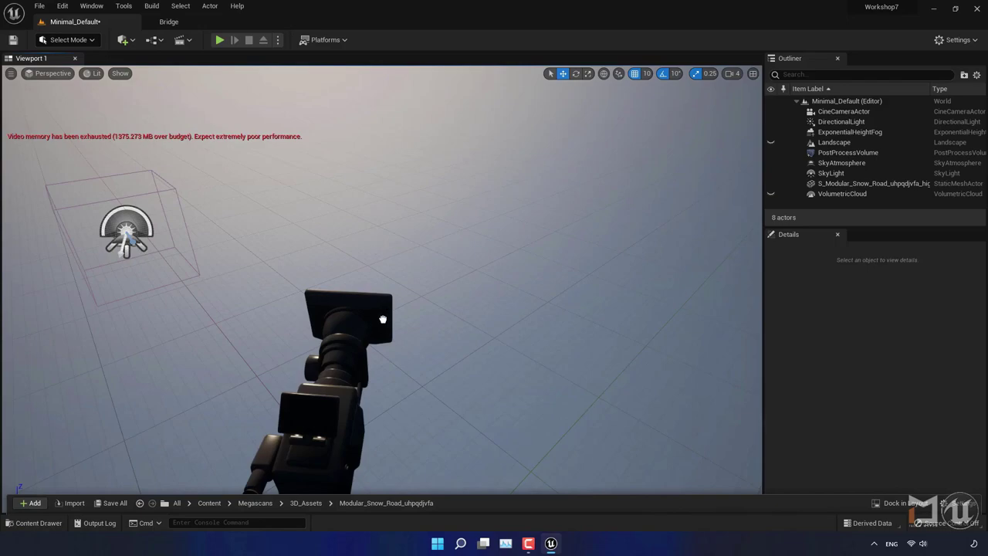
- Drop the snow road to Z 0 and rotate it 50° around Z
left_click_drag(383, 318, 375, 317)
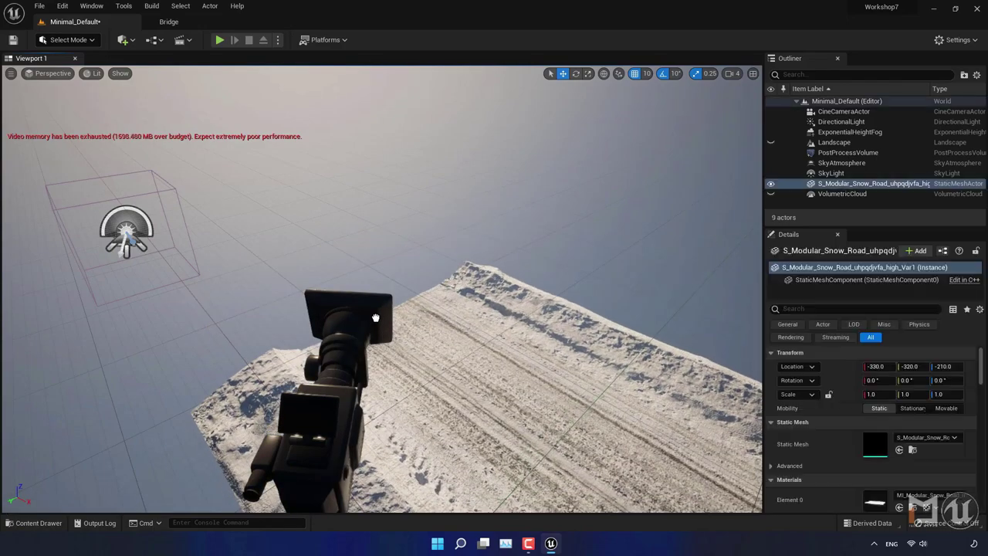
scroll(429, 373, "down", 2)
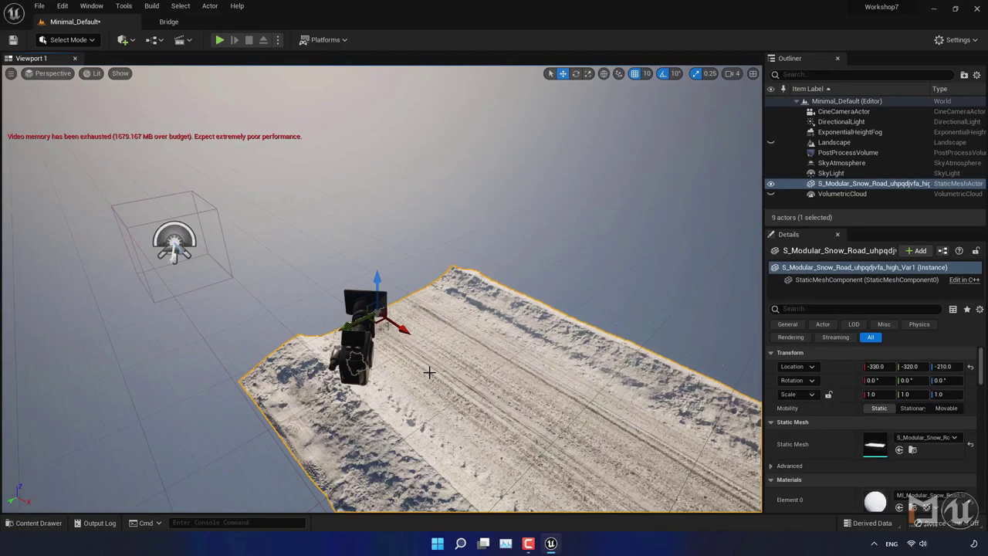
scroll(429, 373, "up", 3)
key("End")
key("e")
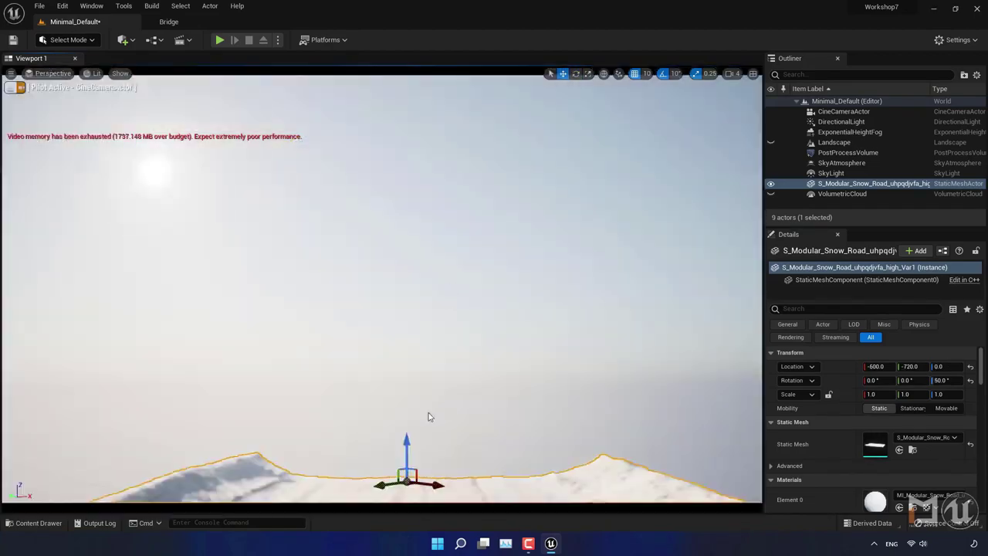
- In four-pane layout, slide the road ahead of the cine camera and frame it
left_click(753, 73)
mouse_move(409, 301)
left_mouse_down()
mouse_move(458, 329)
mouse_move(474, 364)
left_mouse_up()
left_click(371, 298)
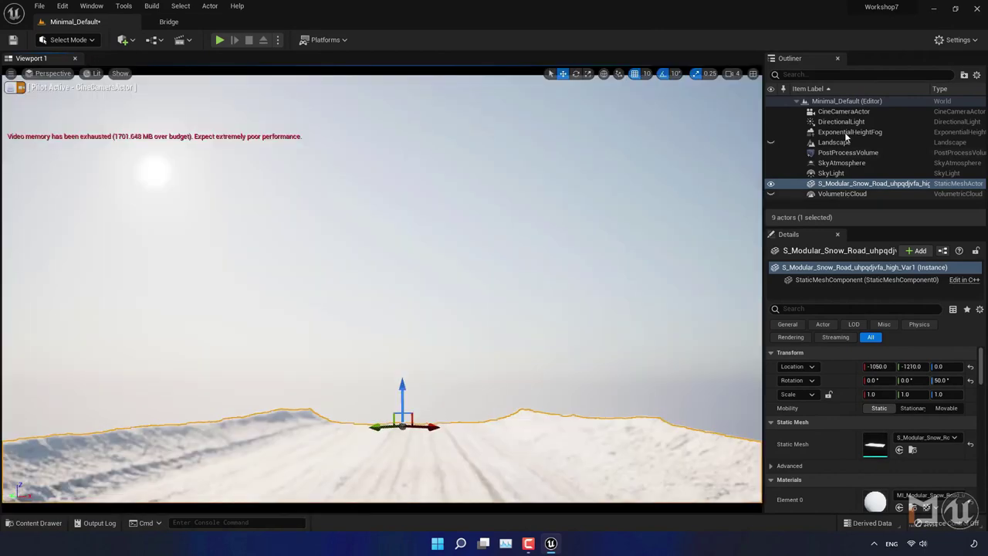
left_click(843, 111)
key("ctrl+shift+p")
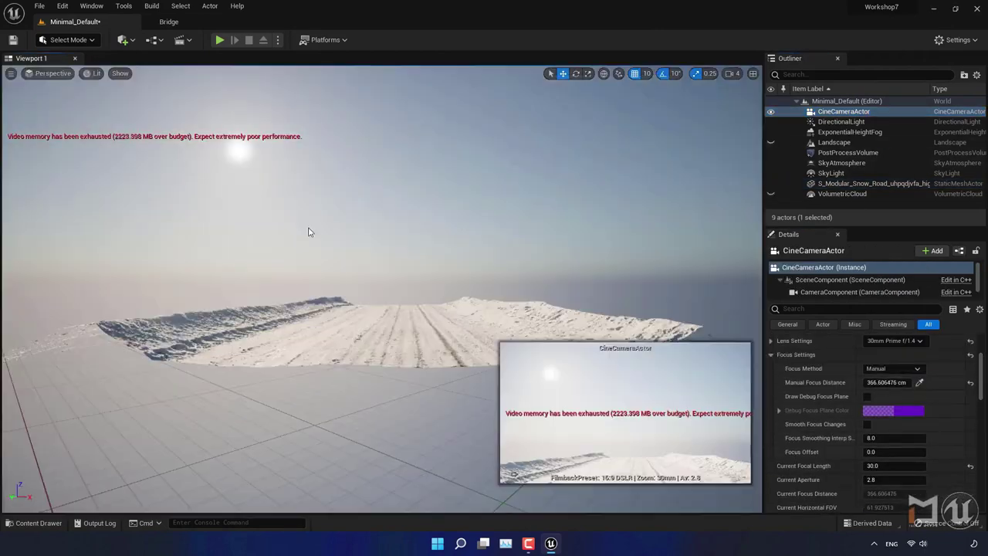
double_click(843, 111)
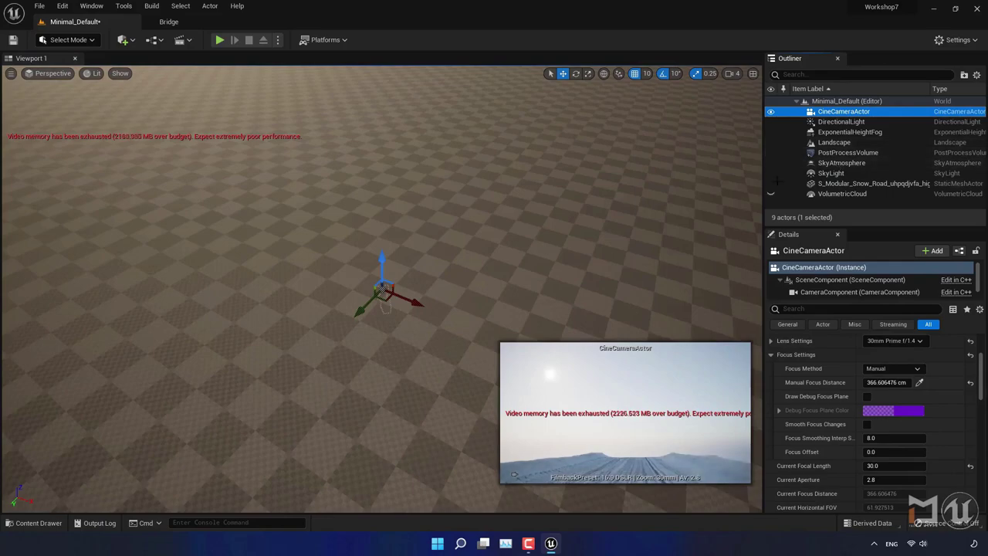
double_click(872, 183)
- Alt-drag a second snow road piece behind the first and select both pieces
left_click(752, 73)
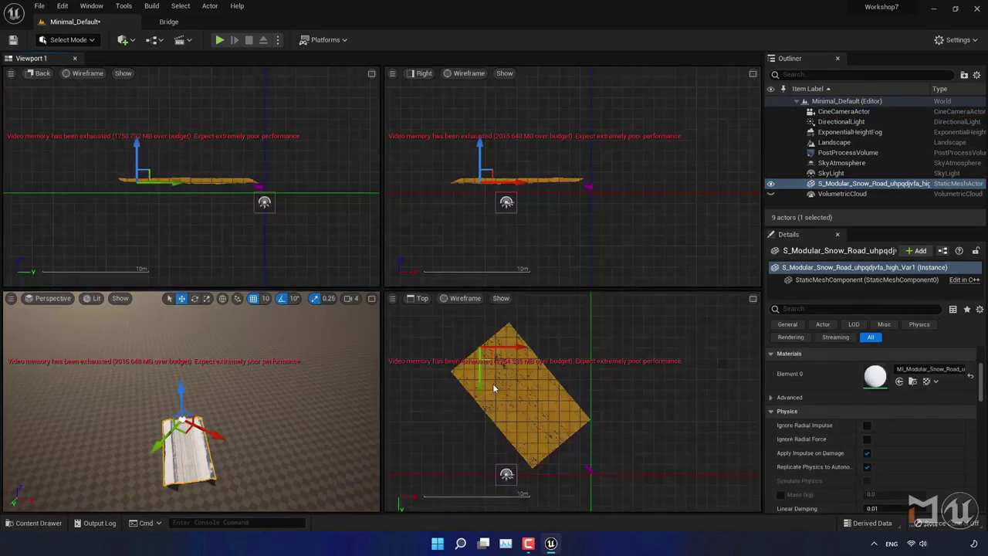
left_click_drag(493, 388, 470, 355, "alt")
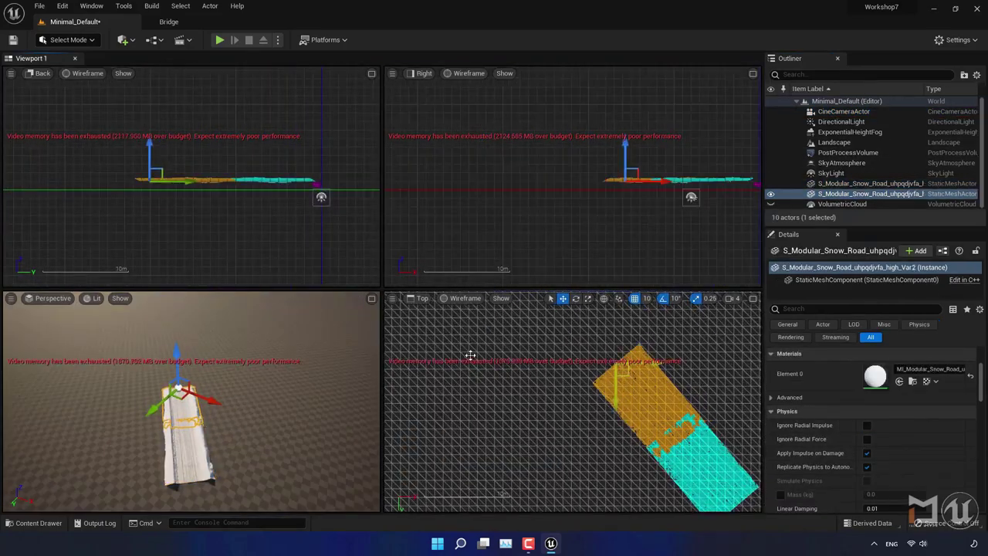
left_click(372, 298)
left_click(353, 265)
left_click(367, 359)
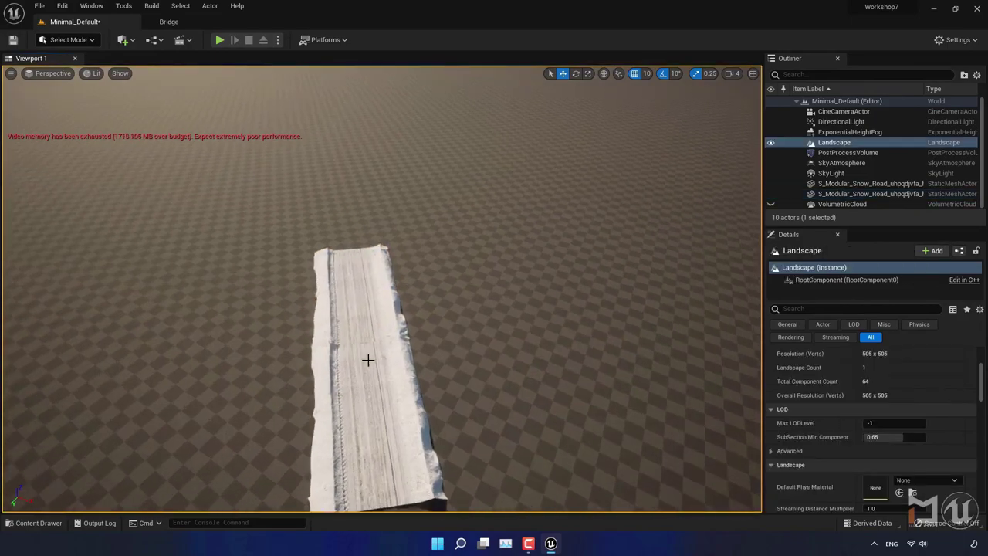
scroll(368, 360, "up", 5)
left_click(337, 315)
mouse_move(338, 316)
right_mouse_down()
mouse_move(293, 324)
mouse_move(73, 187)
mouse_move(231, 200)
right_mouse_up()
- Paste copies of the road pieces and snap them onto the road's left end
left_click(429, 267)
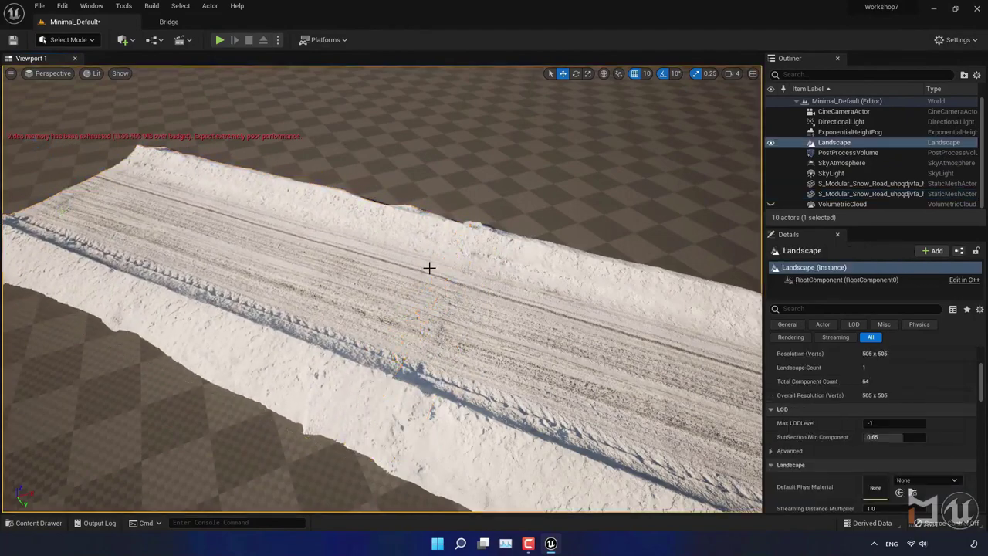
key("ctrl+v")
scroll(429, 268, "down", 10)
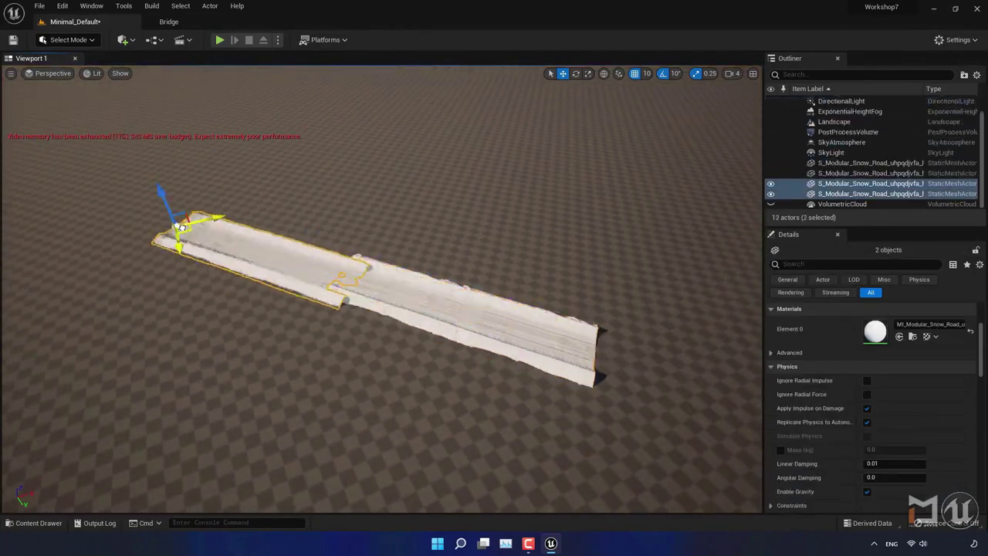
scroll(302, 273, "up", 3)
left_click(302, 273)
key("ctrl+z")
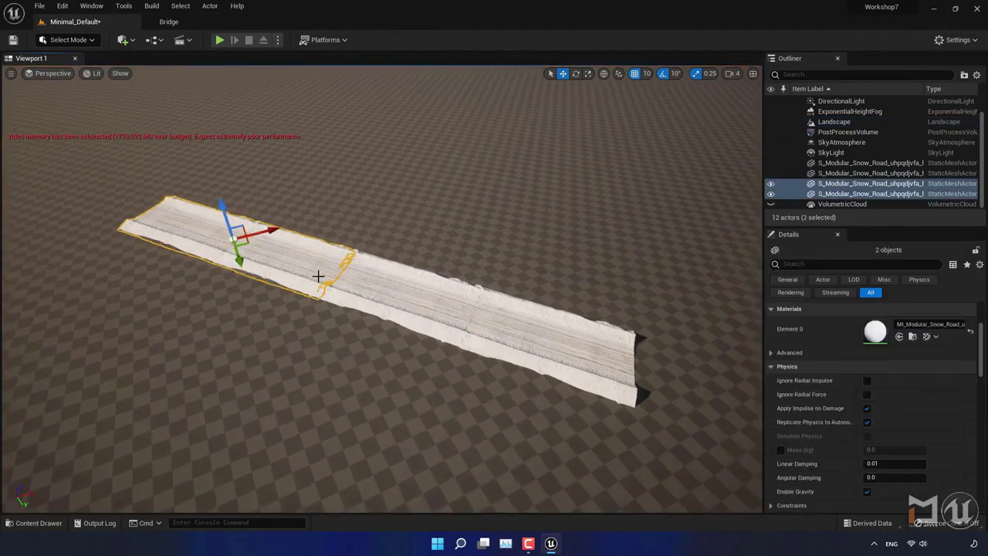
scroll(318, 275, "up", 2)
key("ctrl+v")
left_click_drag(209, 232, 411, 307)
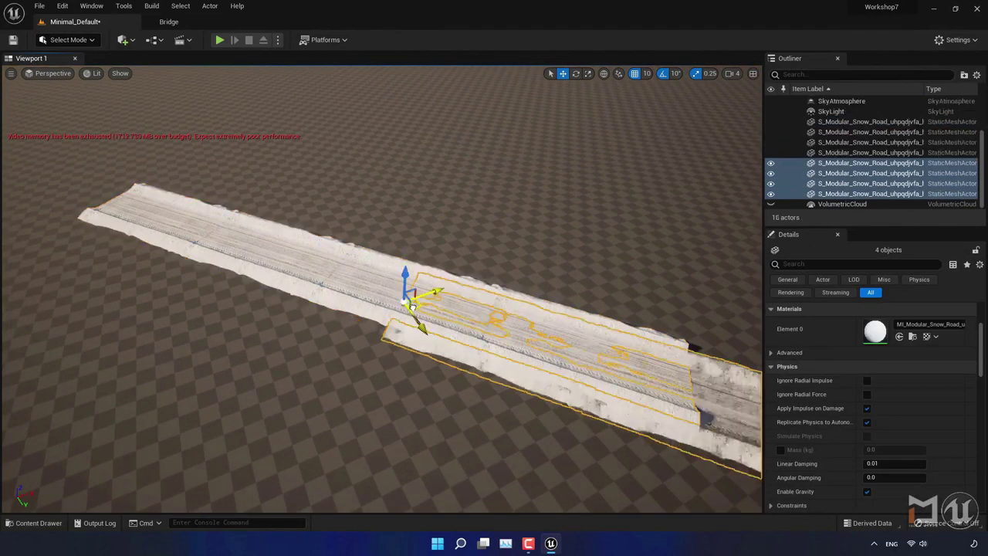
right_click_drag(411, 306, 412, 307)
- Duplicate all eight road pieces to extend the road further, then deselect
left_click(516, 334, "ctrl")
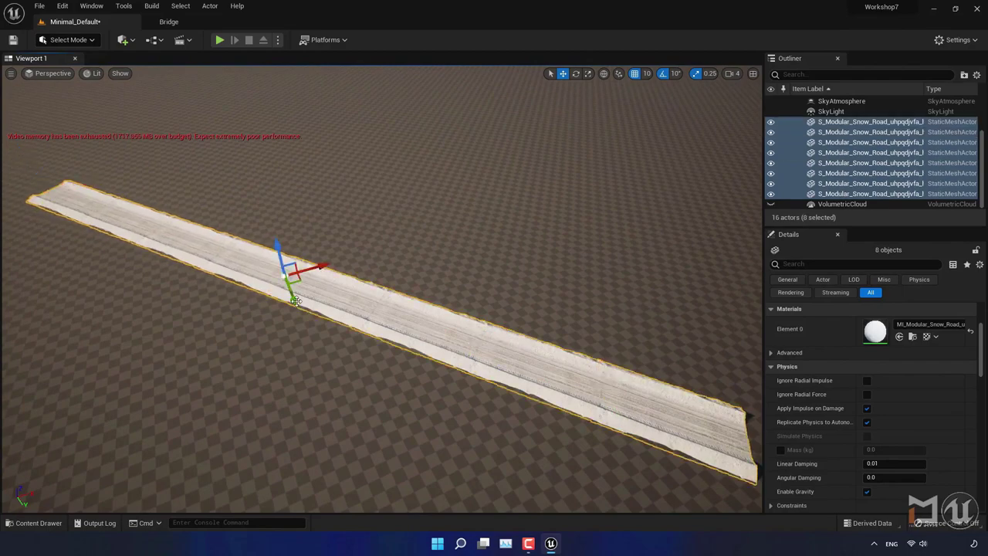
left_click_drag(295, 301, 181, 182, "alt")
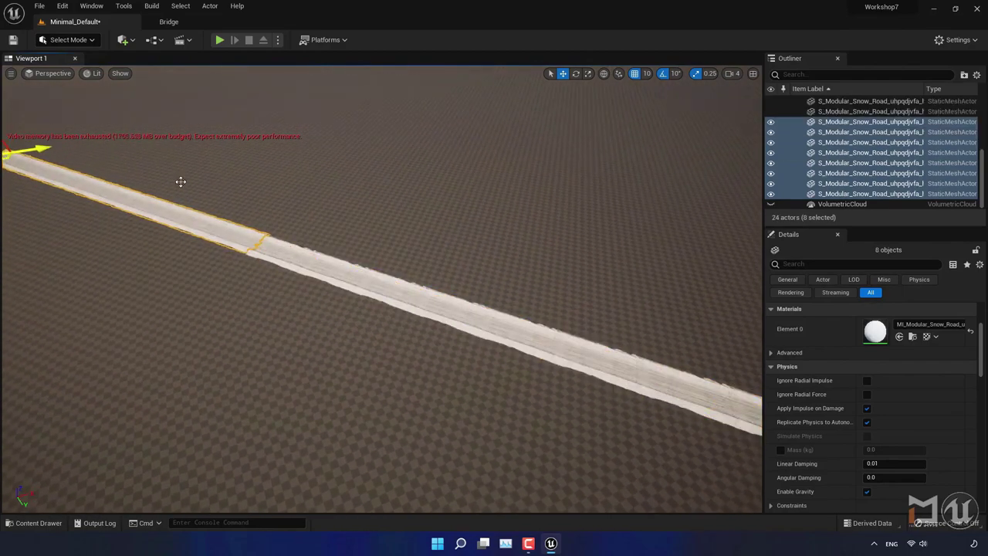
left_click(439, 224)
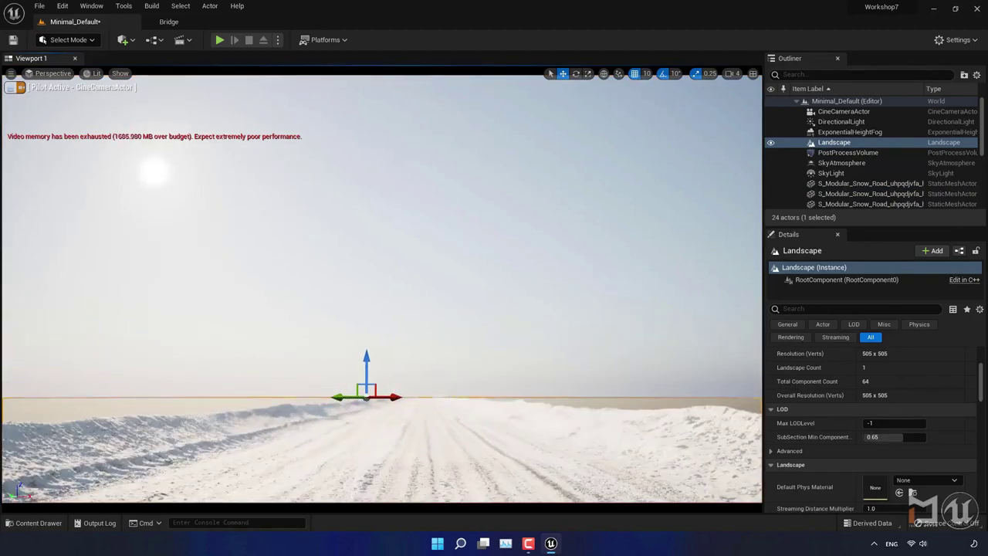
- Assign MI_Fresh_Snow from Megascans > Surfaces > Fresh_Snow as the Landscape Material
left_click(429, 310)
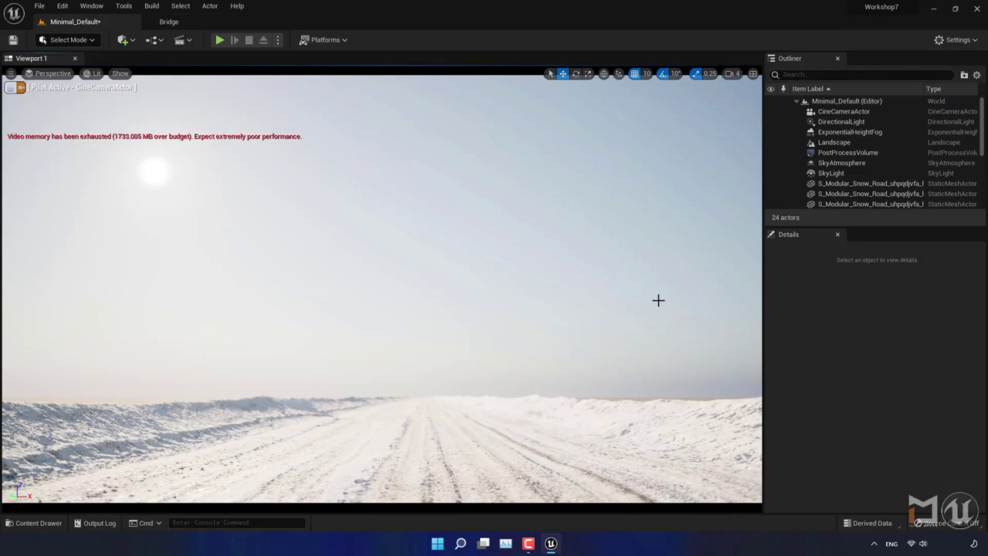
left_click(843, 144)
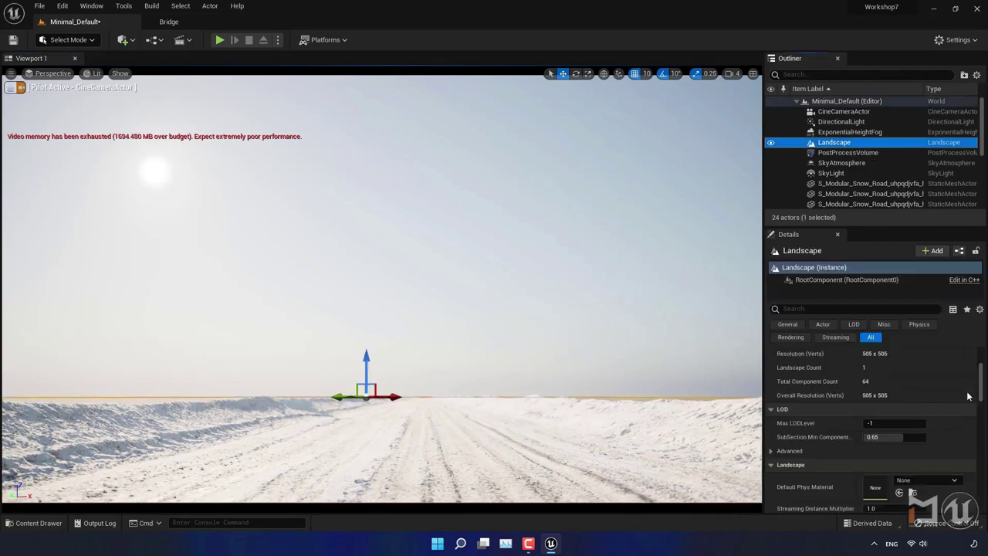
scroll(798, 448, "down", 3)
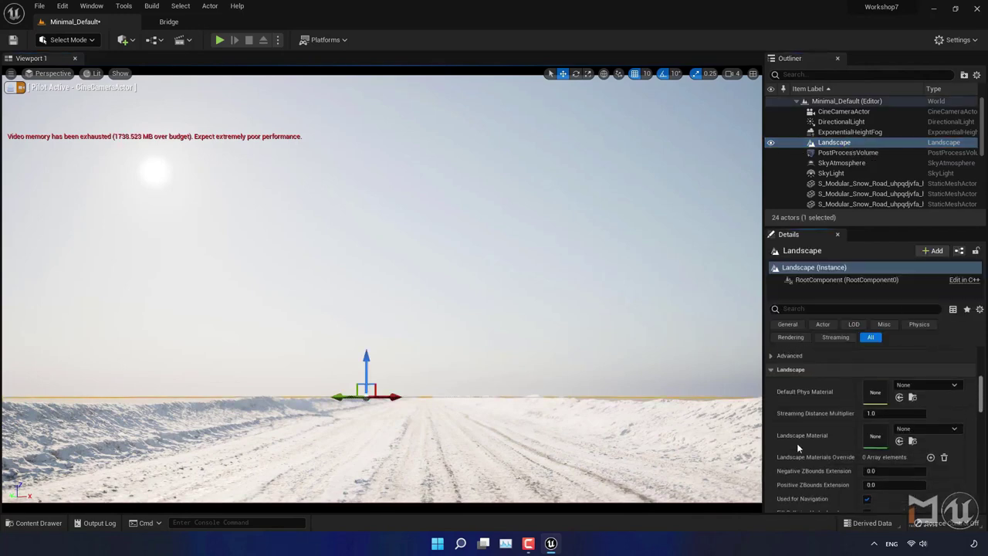
left_click(44, 526)
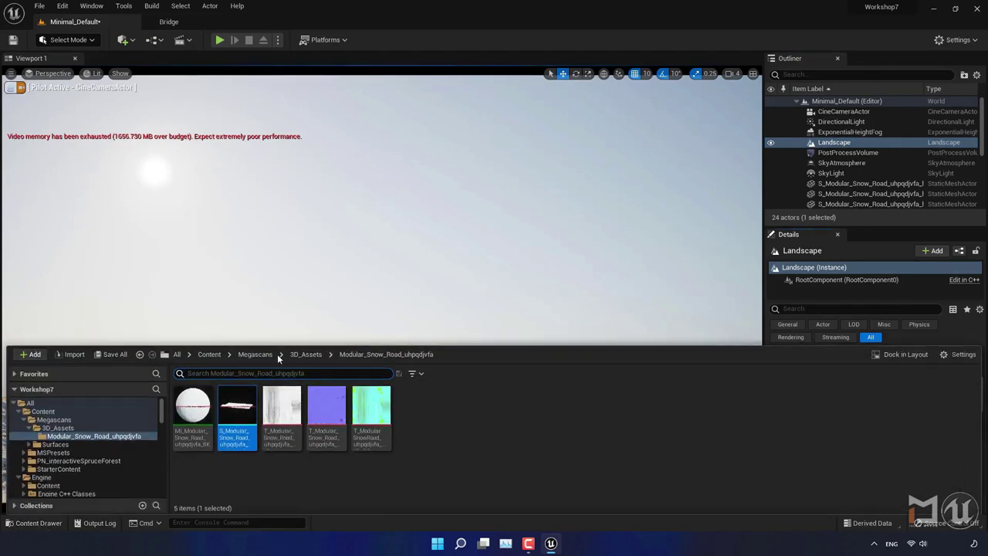
mouse_move(237, 414)
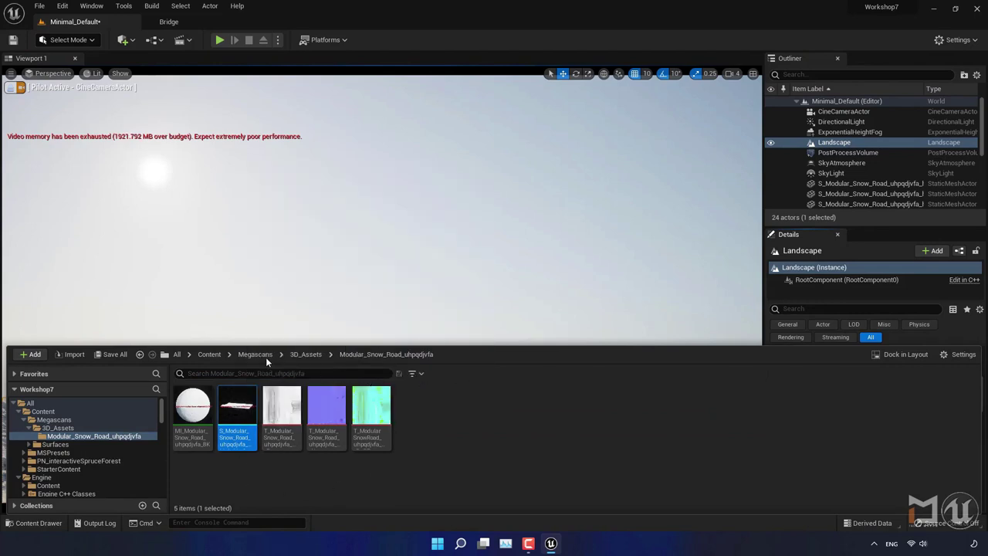
left_click(263, 355)
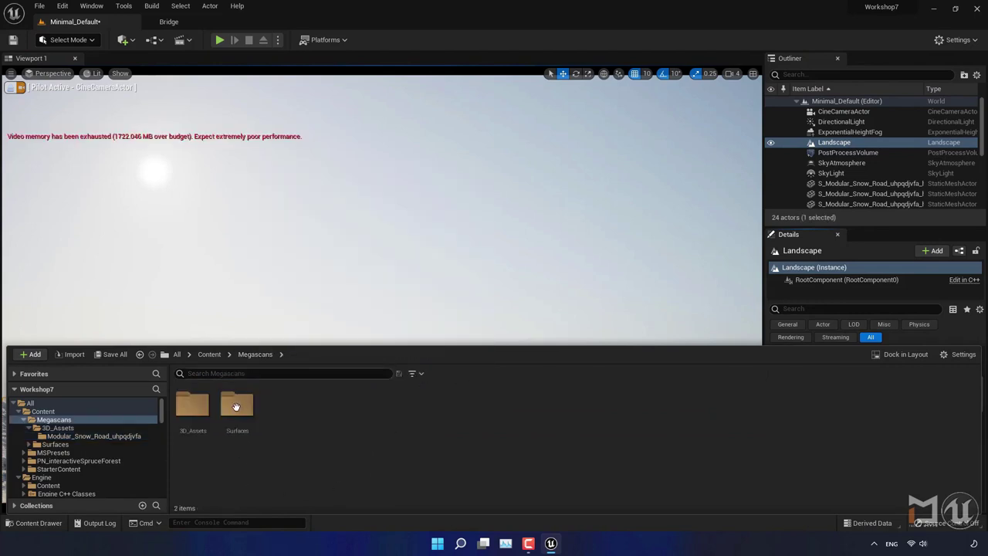
double_click(236, 405)
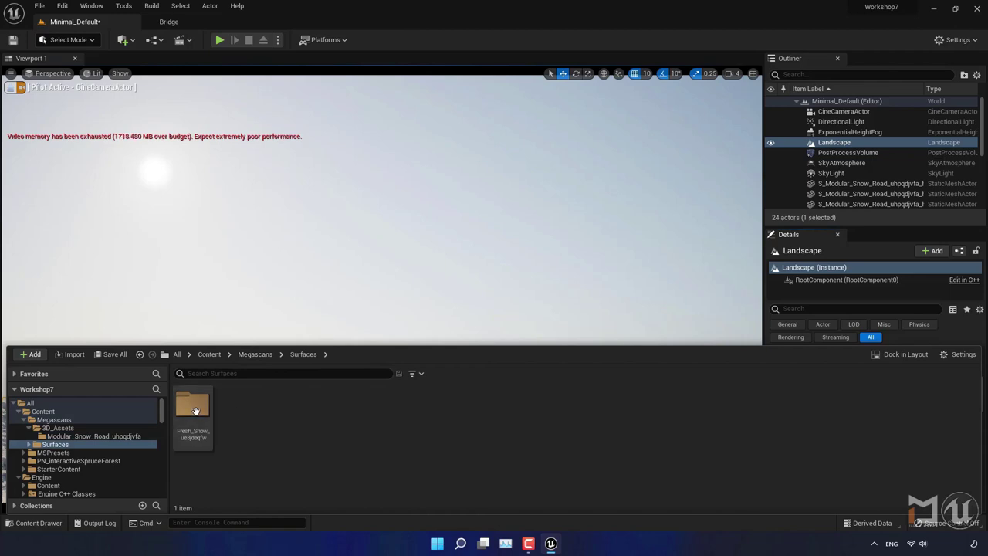
double_click(195, 409)
left_click(195, 410)
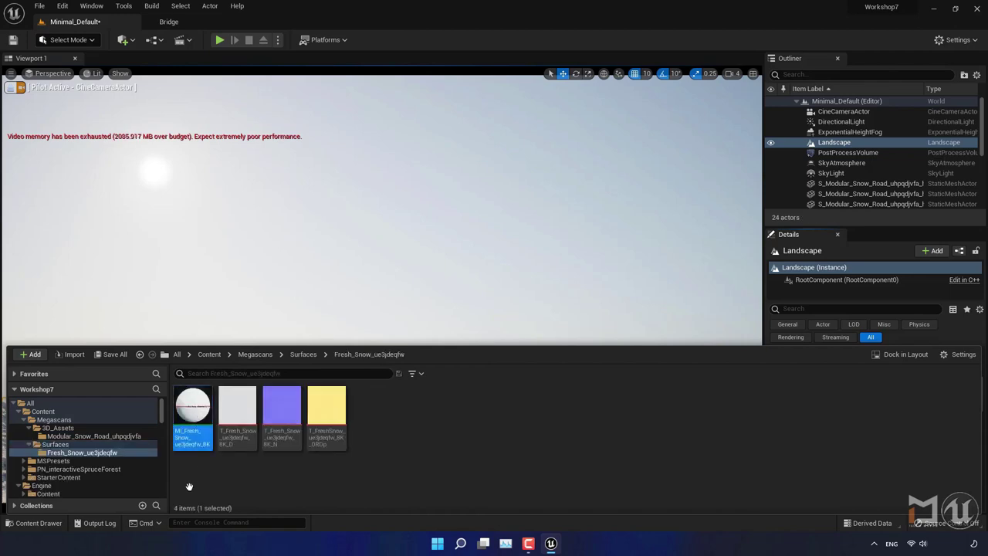
left_click(42, 525)
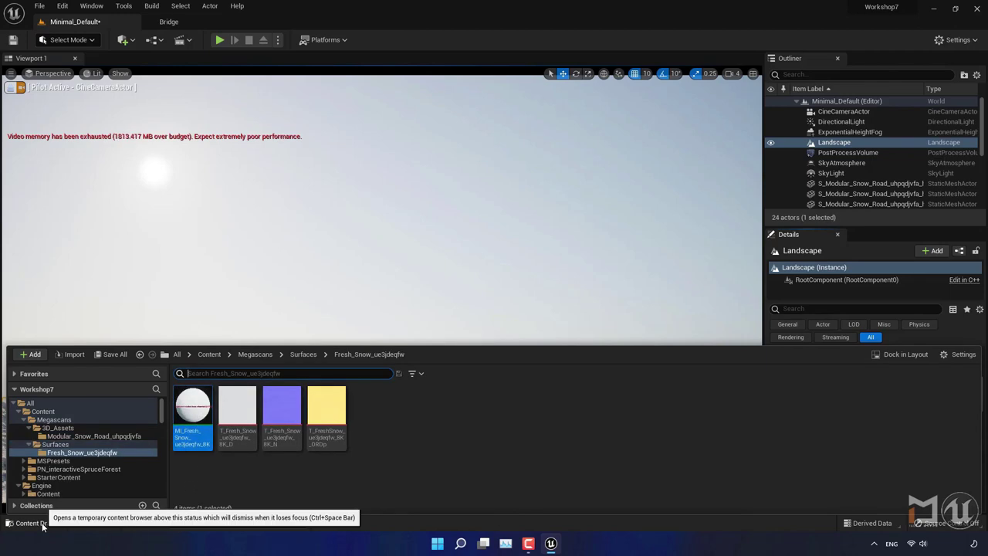
left_click(42, 525)
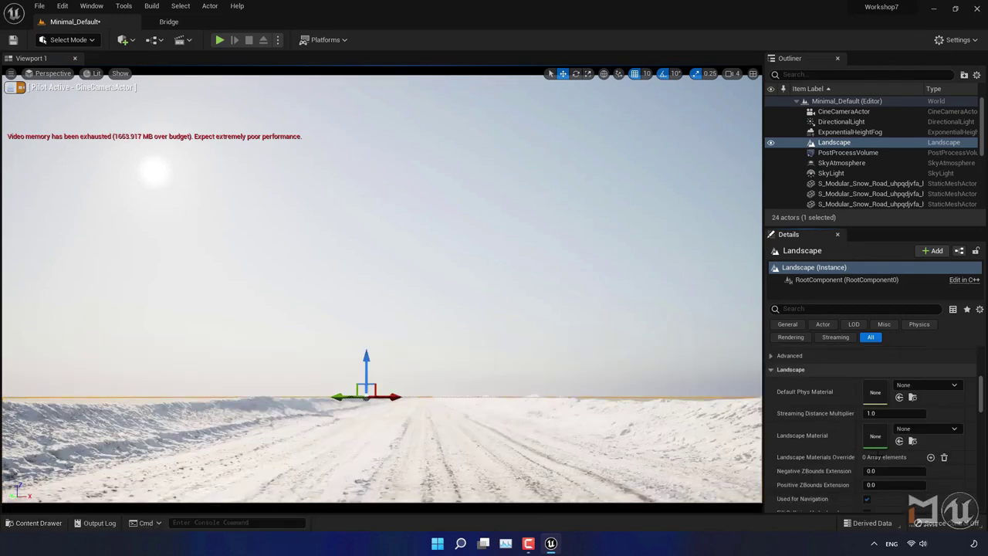
left_click(898, 440)
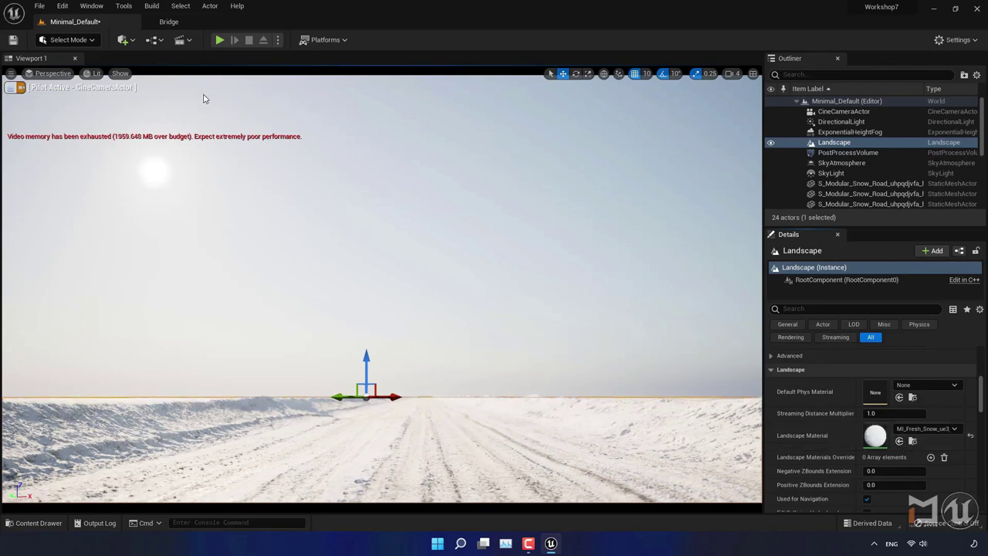
- Exit the cinematic camera view and frame the whole road strip
left_click(10, 88)
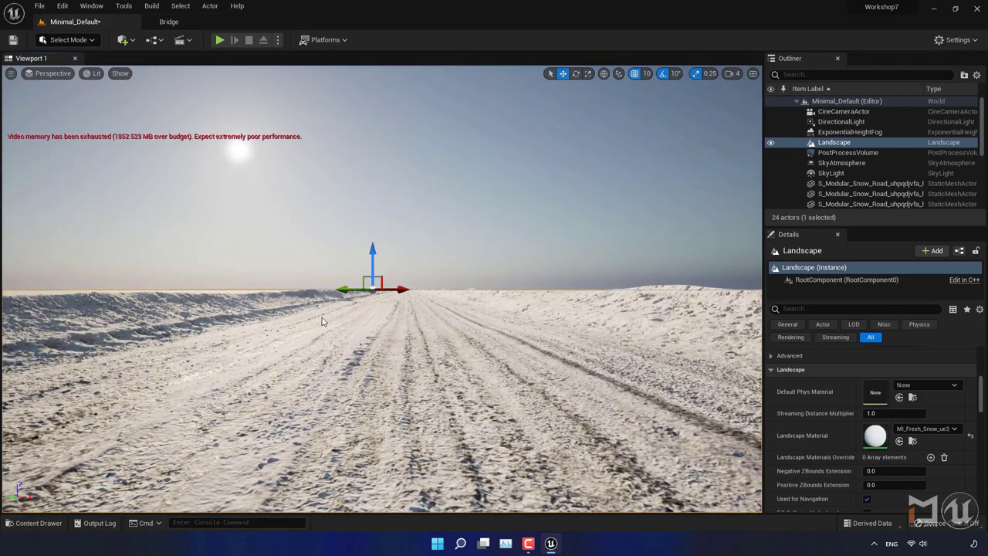
key("f")
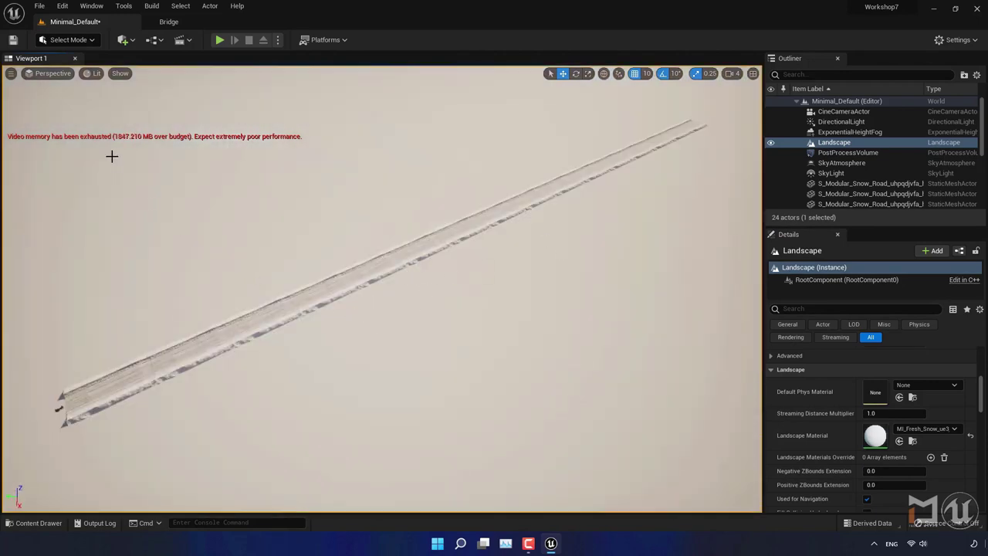
left_click(62, 40)
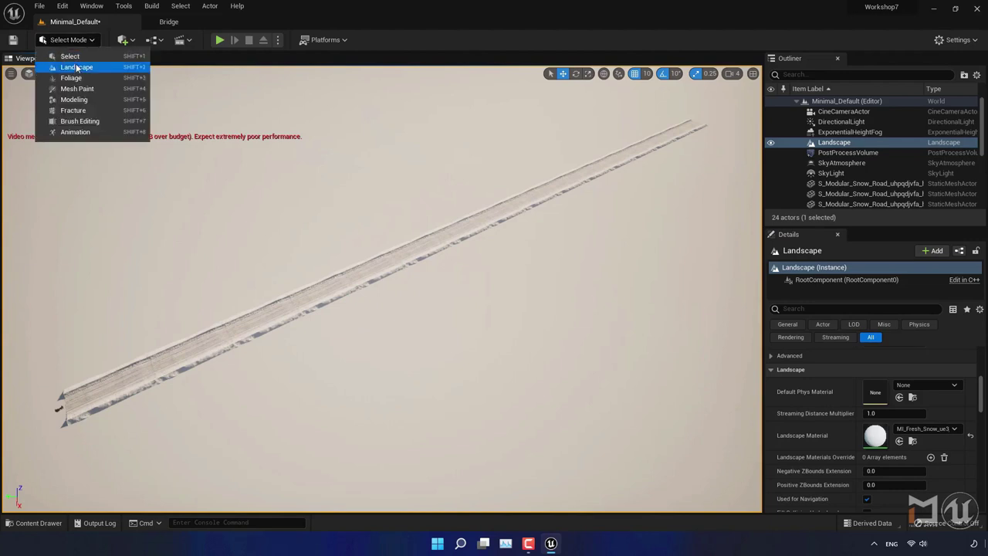
- Enter Landscape Sculpt with strength 0.02 and brush size 200, testing a stroke near the road's end
left_click(75, 68)
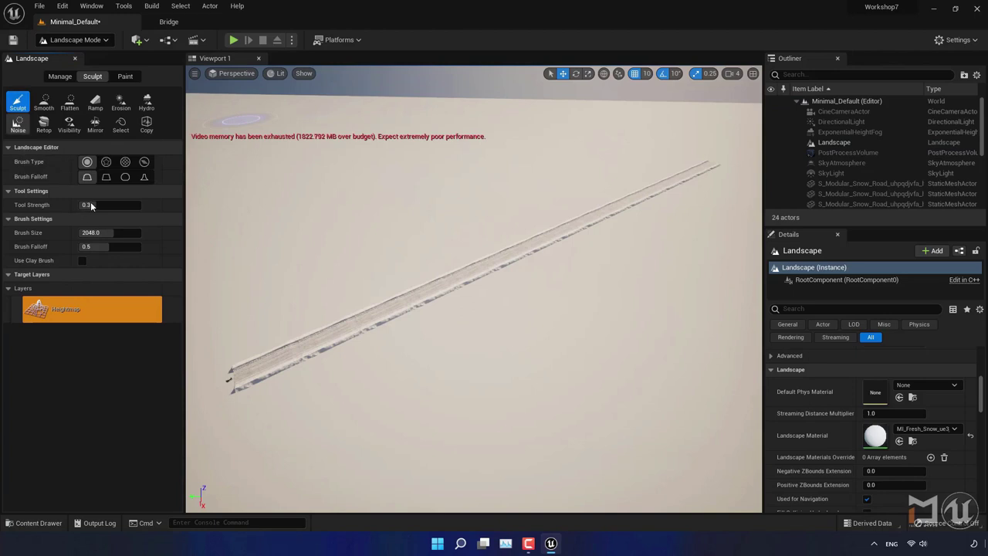
left_click(109, 205)
type("0.02")
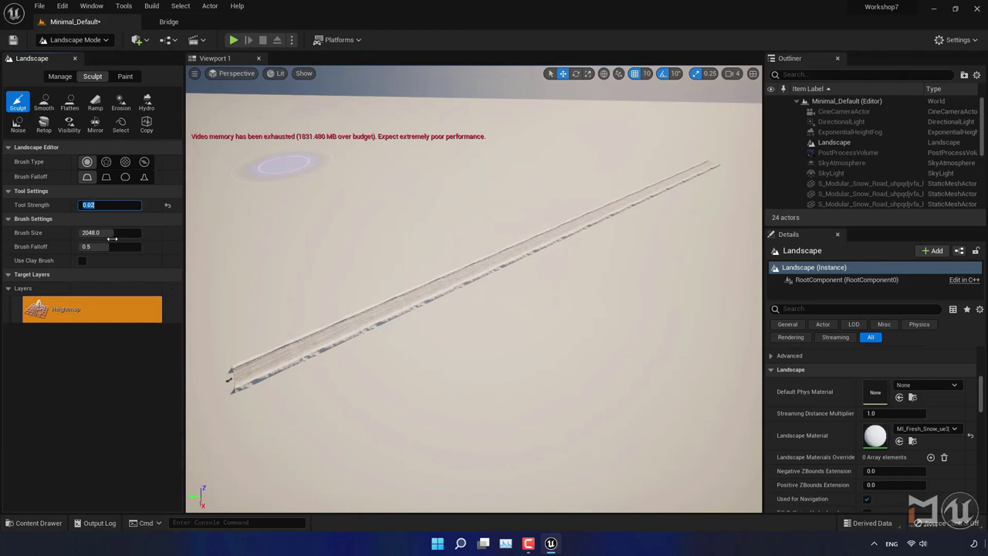
left_click(104, 233)
type("1")
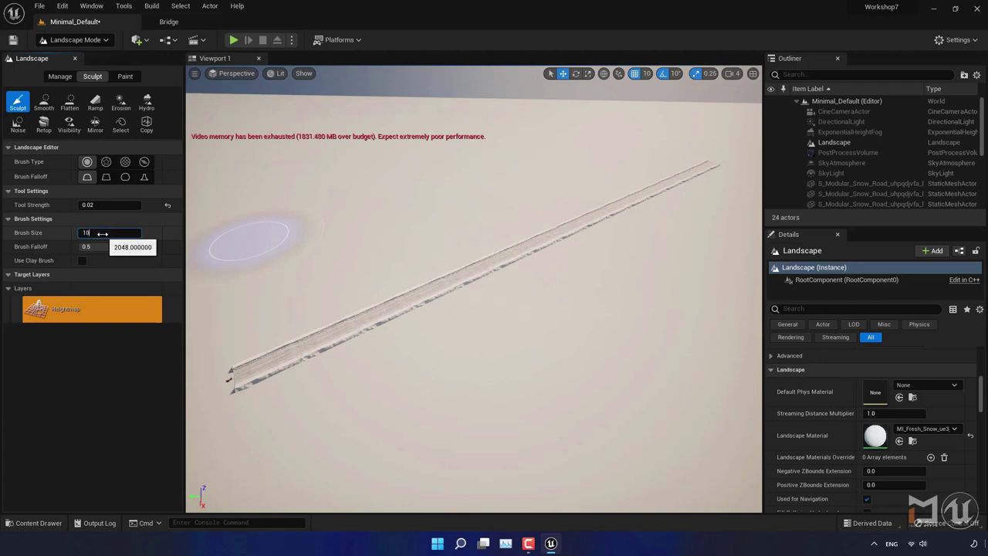
type("0")
key("Return")
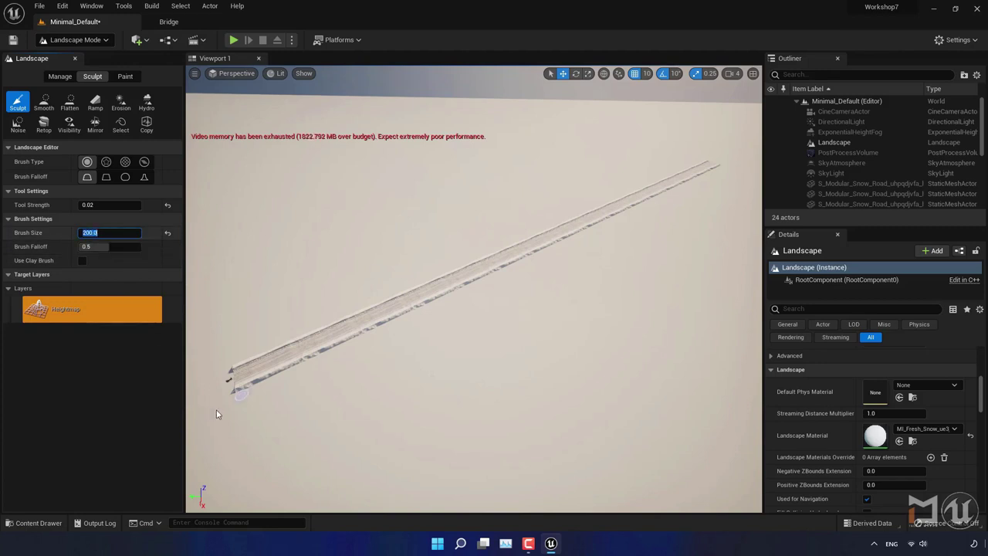
left_click(245, 390)
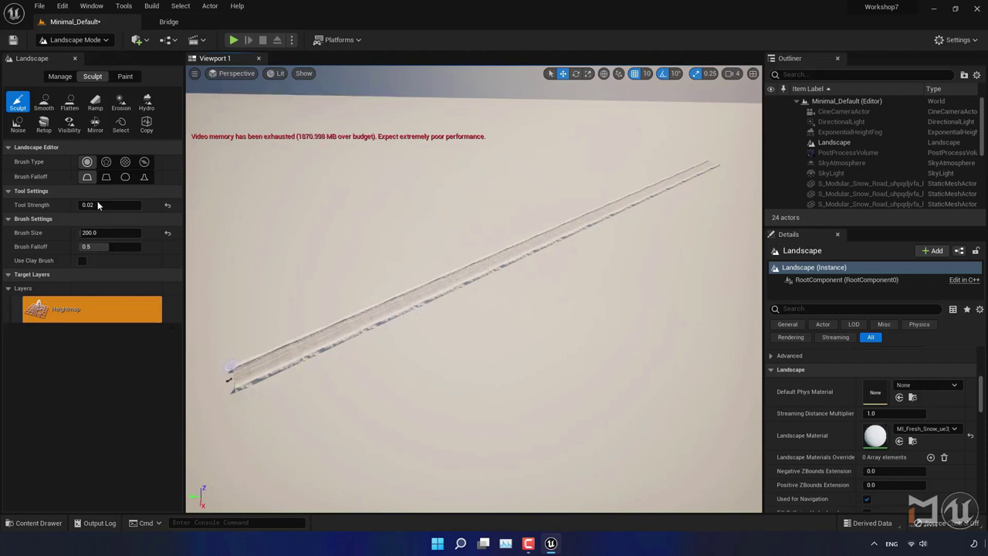
left_click(98, 204)
type("0.2")
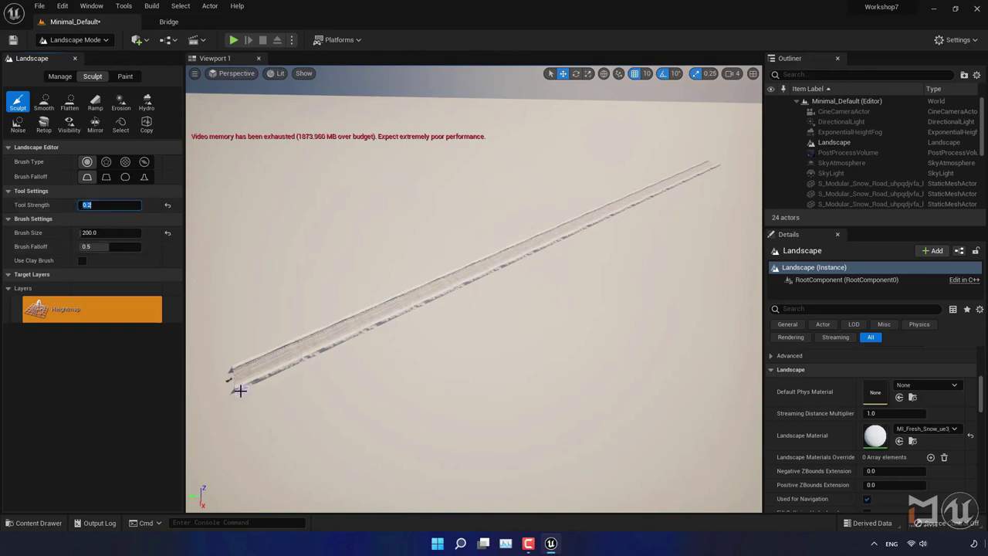
- Sculpt five strokes at strength 0.2 to raise snow banks along both road edges
left_click_drag(240, 391, 280, 377)
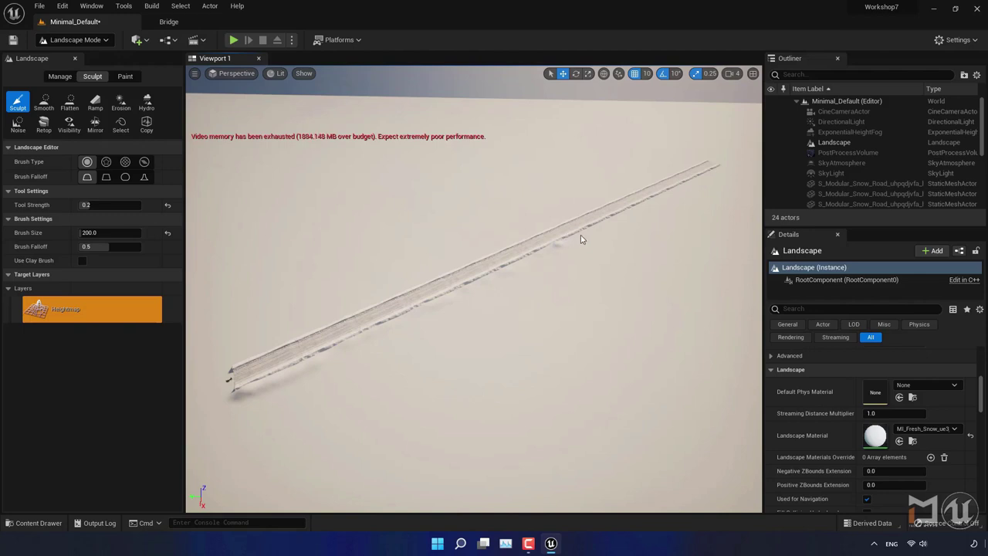
left_click_drag(591, 234, 606, 223)
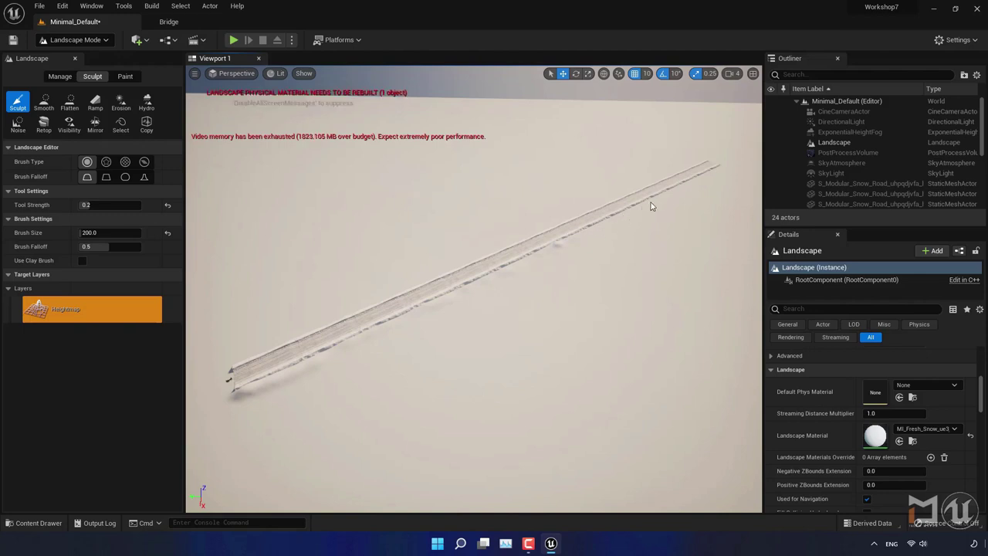
left_click_drag(667, 191, 704, 179)
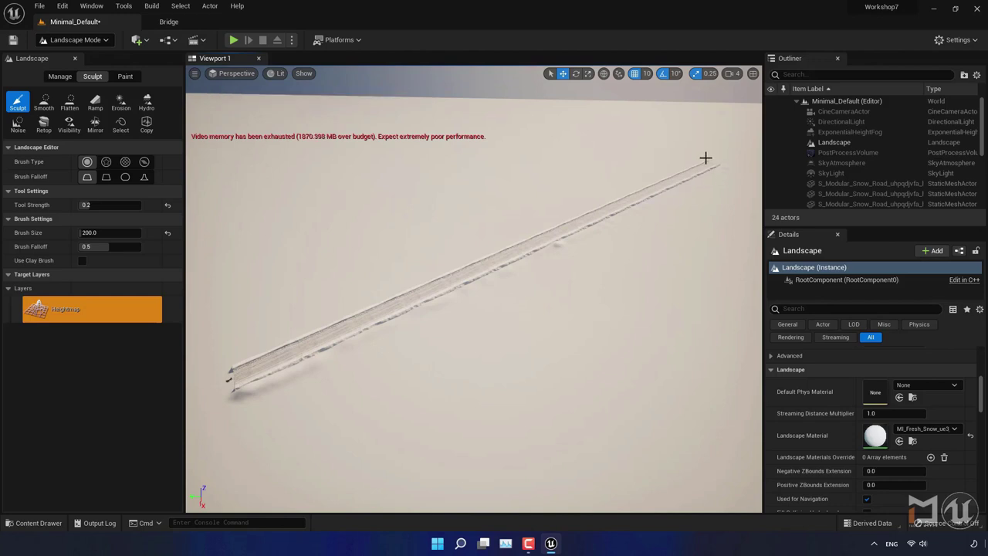
left_click_drag(695, 164, 460, 265)
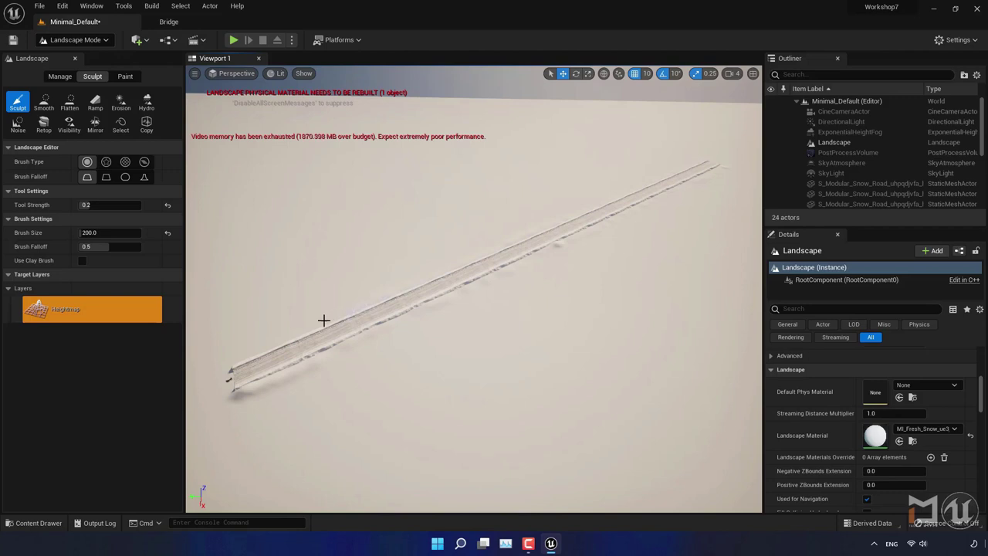
left_click_drag(323, 319, 218, 366)
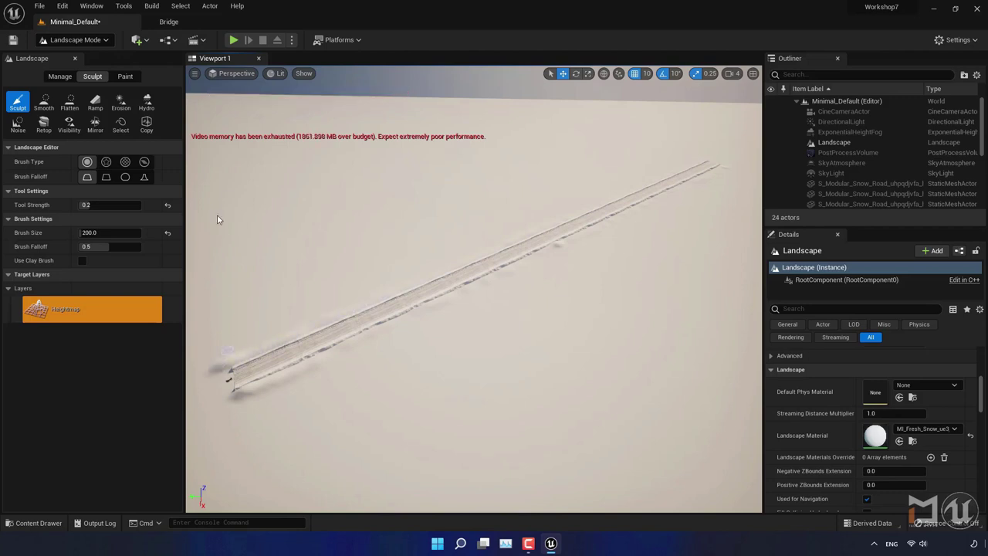
left_click(229, 74)
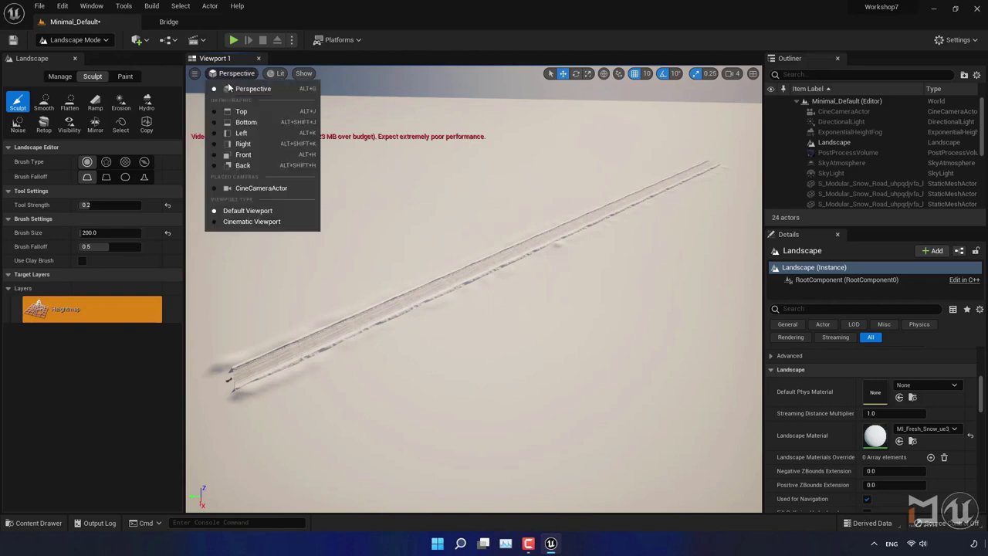
- Pilot the CineCameraActor to check the banks, then fly to close overhead views of the road
left_click(236, 189)
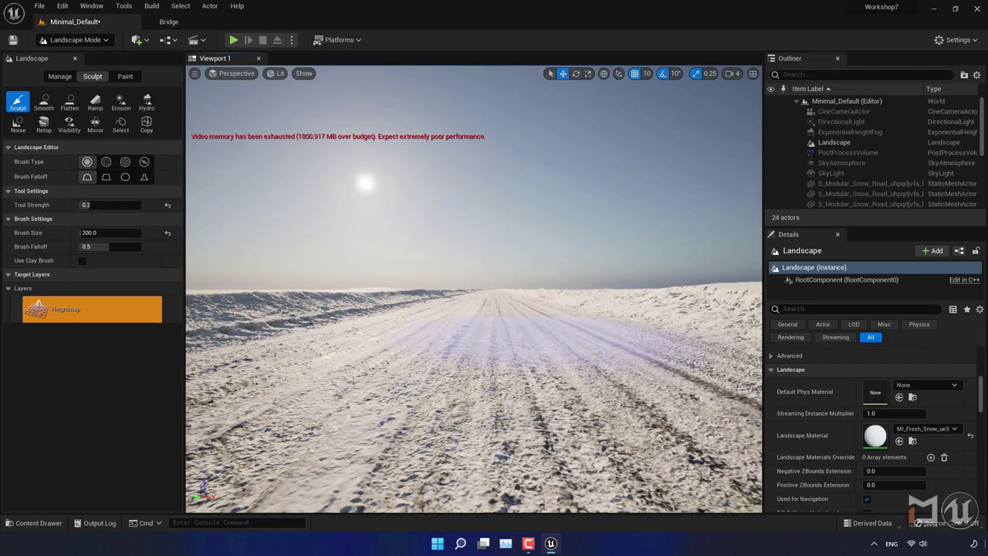
right_click_drag(527, 332, 527, 386)
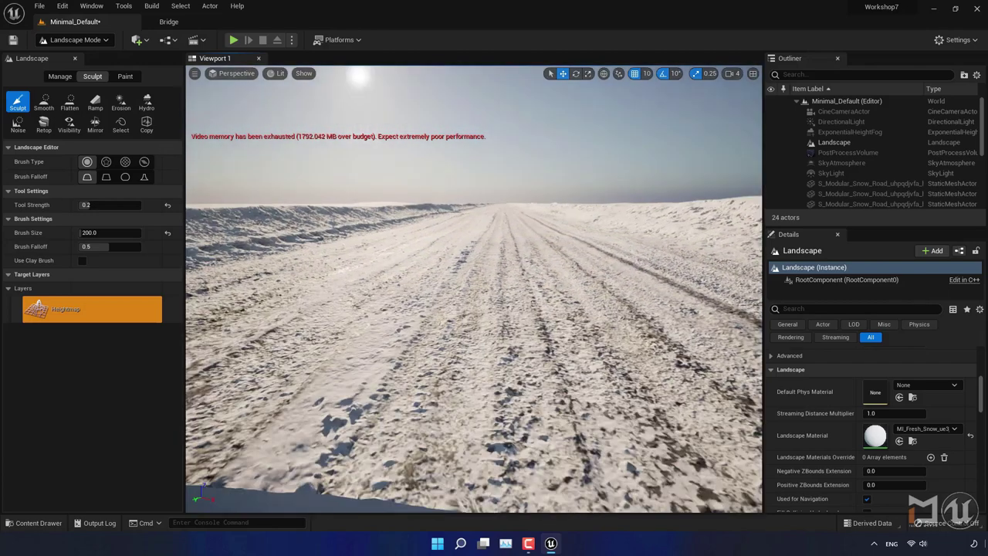
right_click_drag(502, 245, 503, 277)
scroll(502, 244, "down", 8)
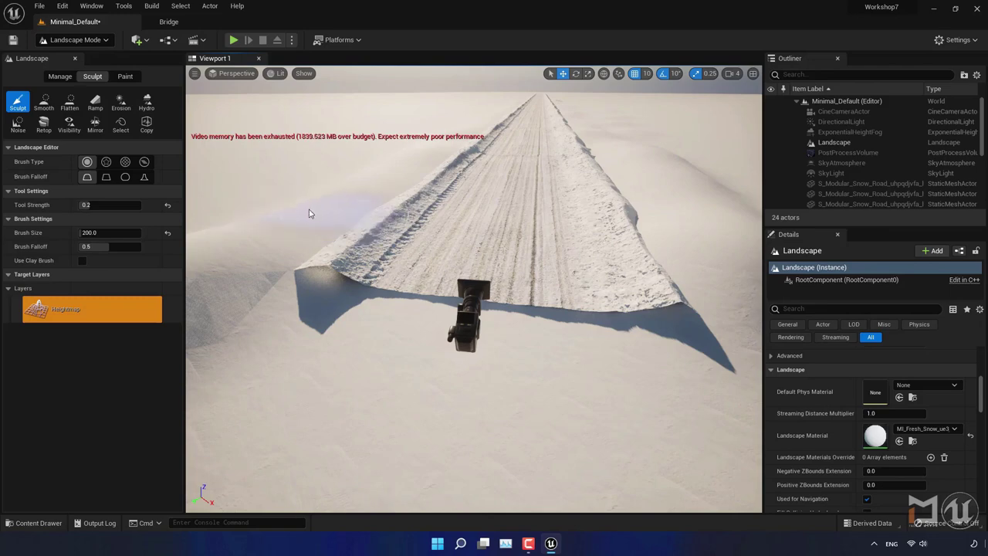
mouse_move(463, 256)
right_mouse_down()
mouse_move(494, 231)
mouse_move(578, 208)
right_mouse_up()
scroll(577, 209, "down", 4)
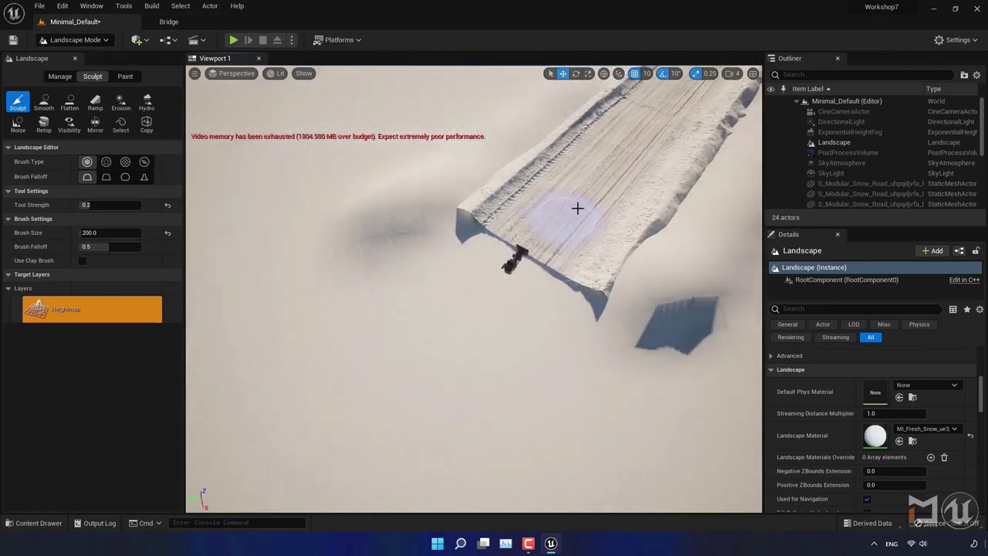
scroll(577, 207, "down", 2)
scroll(582, 221, "down", 2)
right_click_drag(563, 283, 563, 283)
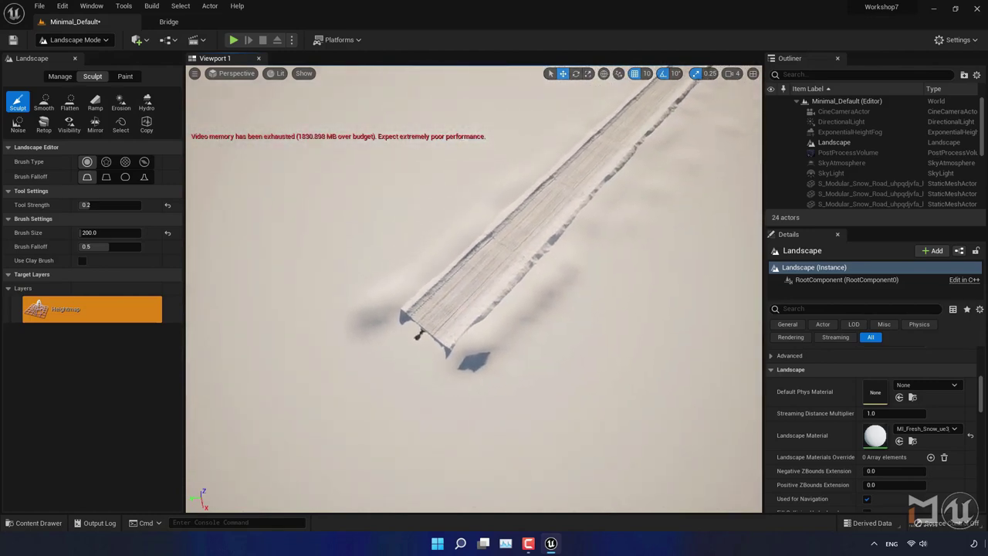
left_click(53, 108)
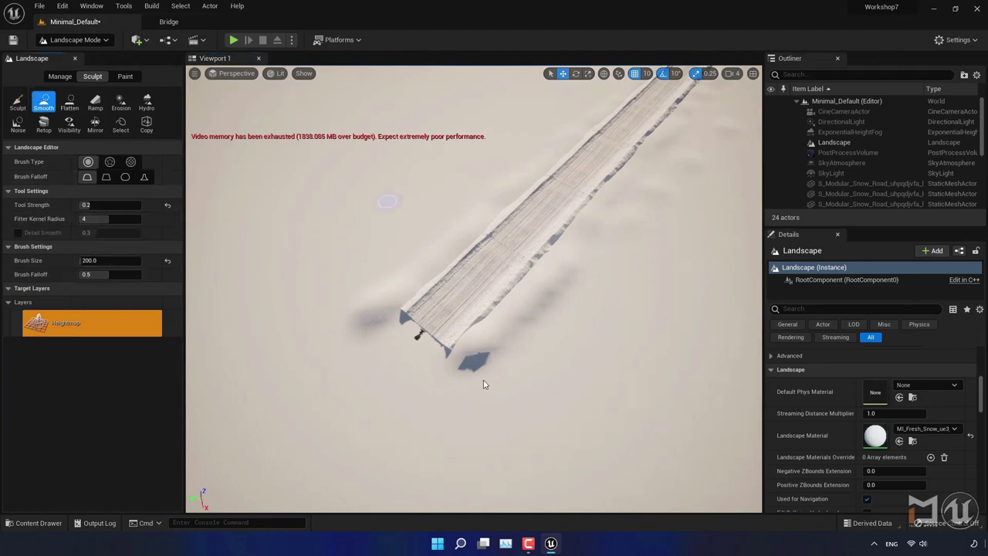
- Brush the Smooth tool over four lumpy patches around the road's near end
left_click_drag(479, 353, 419, 401)
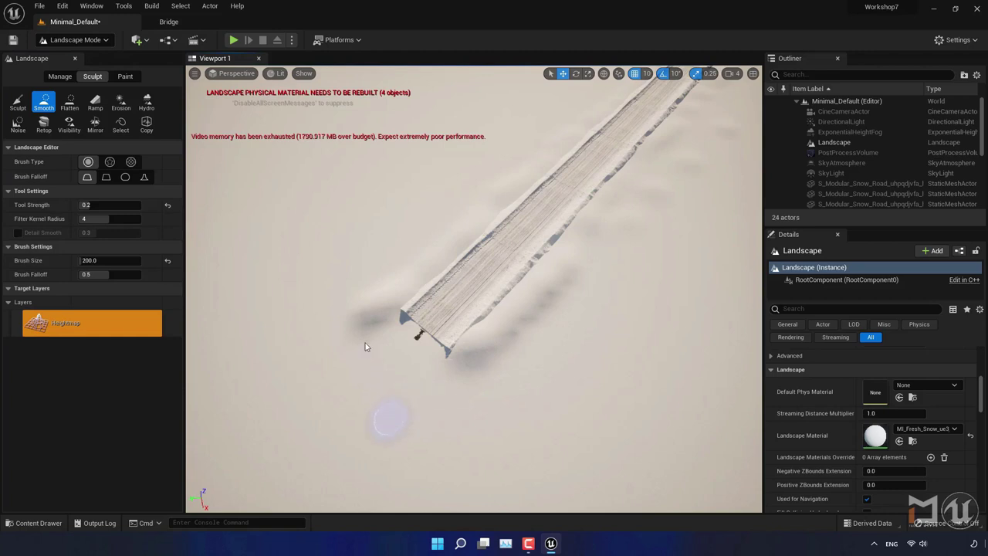
left_click_drag(365, 308, 390, 265)
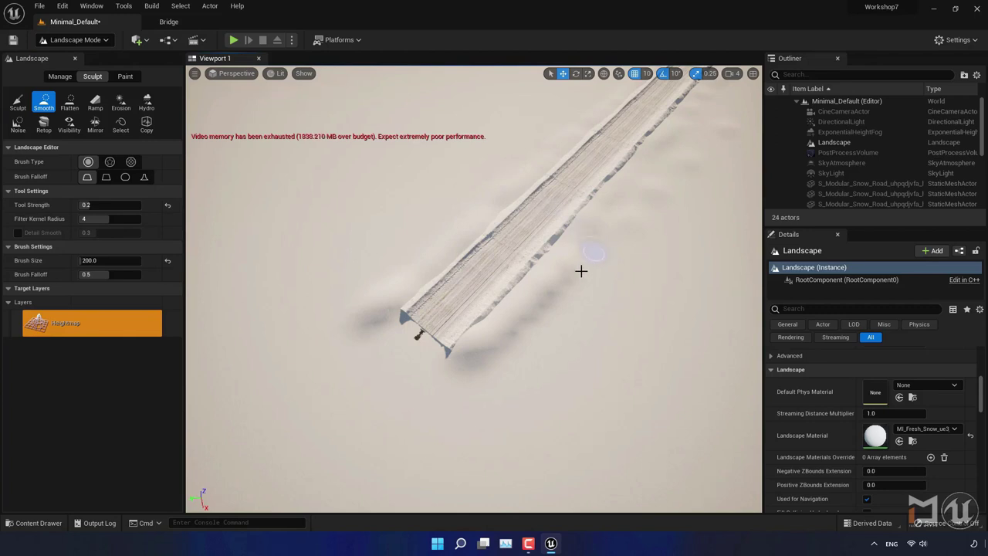
left_click_drag(581, 271, 484, 377)
left_click_drag(677, 188, 698, 166)
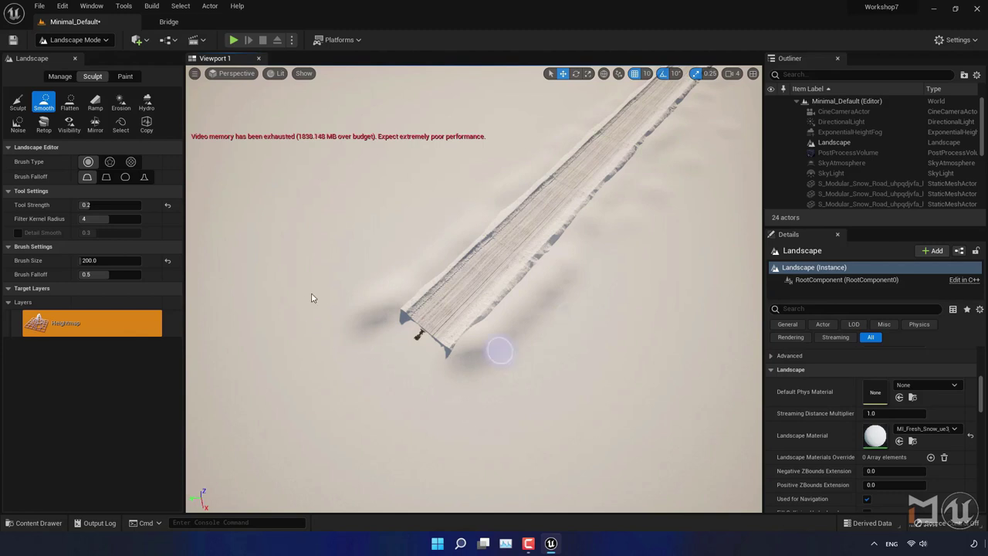
- Enter Foliage mode with Shift+3
left_click(83, 40)
left_click(85, 71)
key("shift+3")
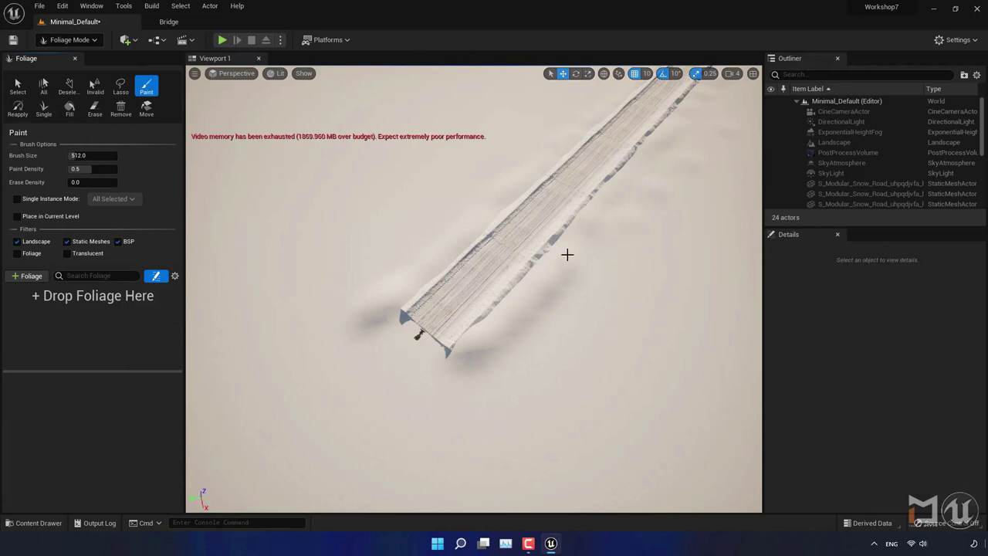
scroll(567, 254, "down", 1)
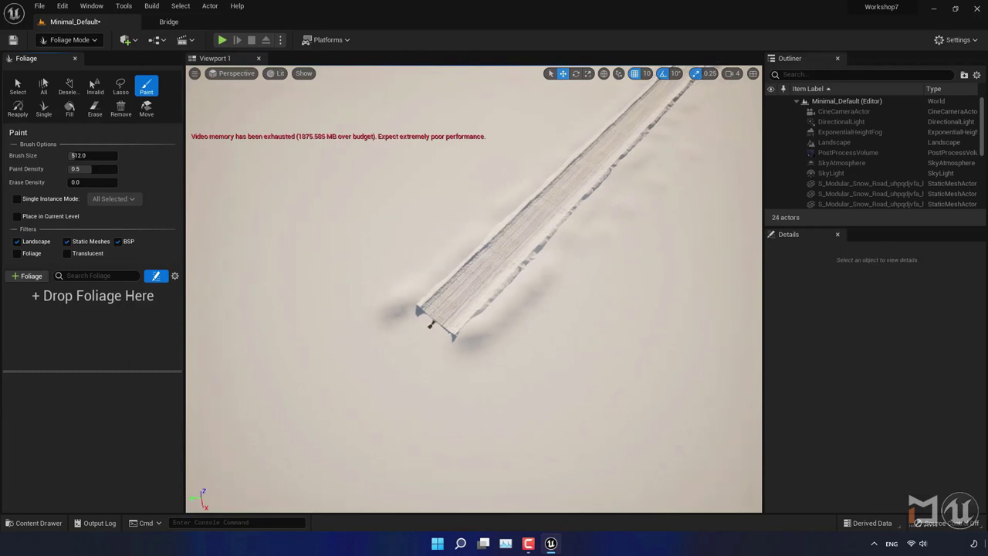
- Tilt and zoom the viewport to frame the road's near end
right_click_drag(565, 284, 564, 247)
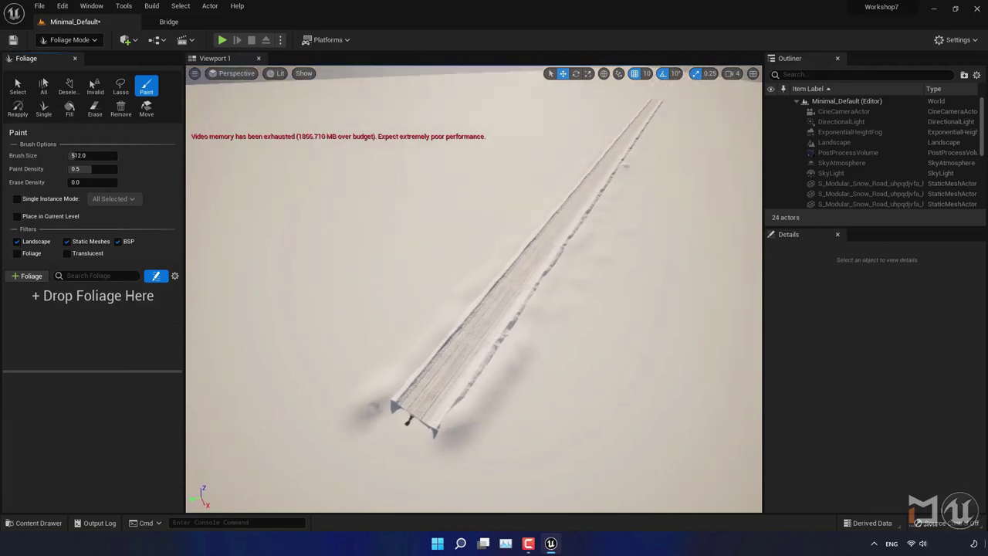
right_click(583, 262)
mouse_move(617, 289)
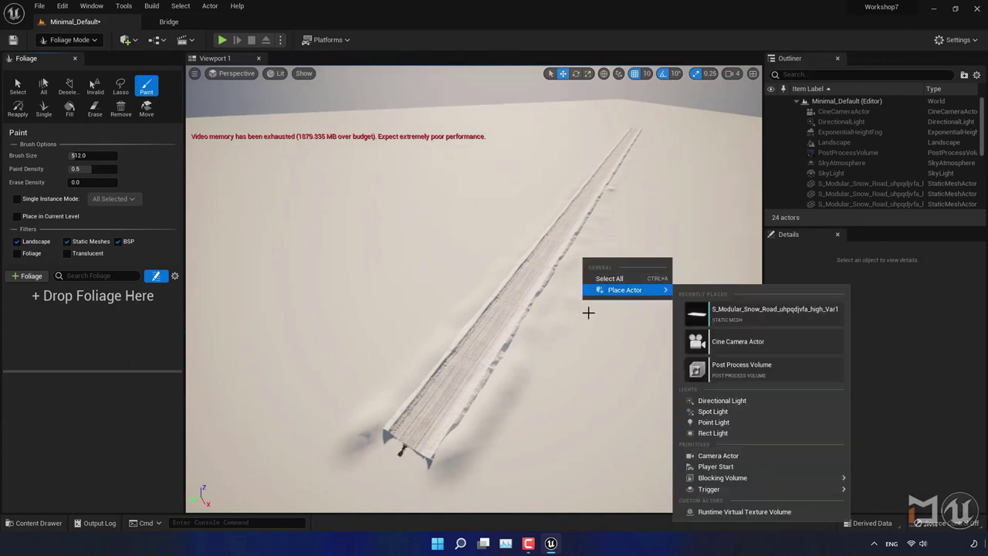
left_click(670, 97)
right_click_drag(613, 312, 614, 339)
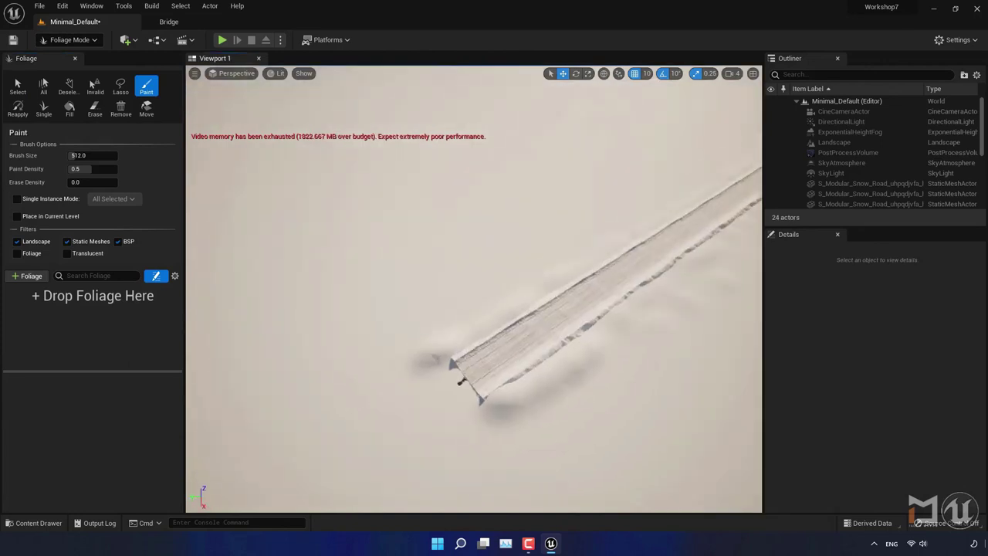
right_click_drag(542, 283, 541, 283)
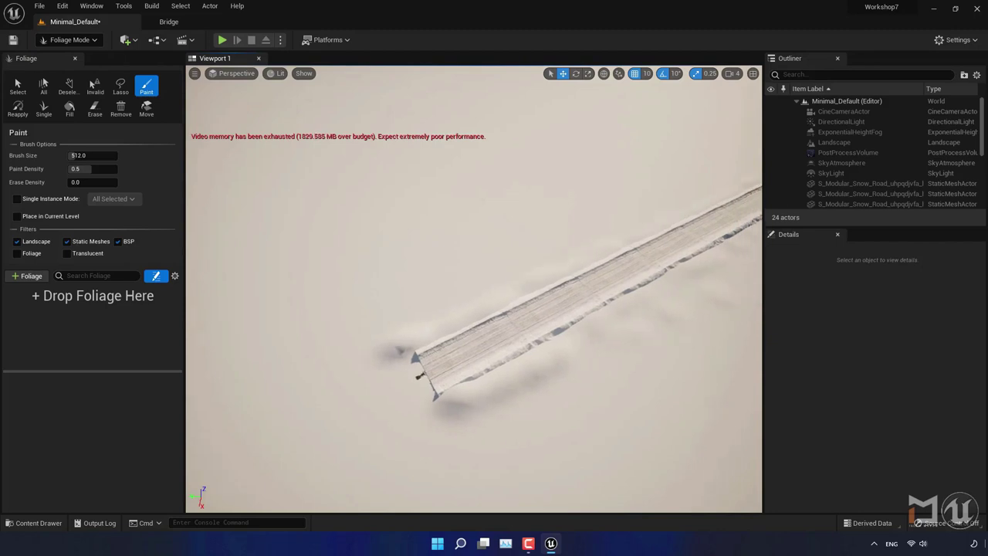
scroll(542, 283, "down", 3)
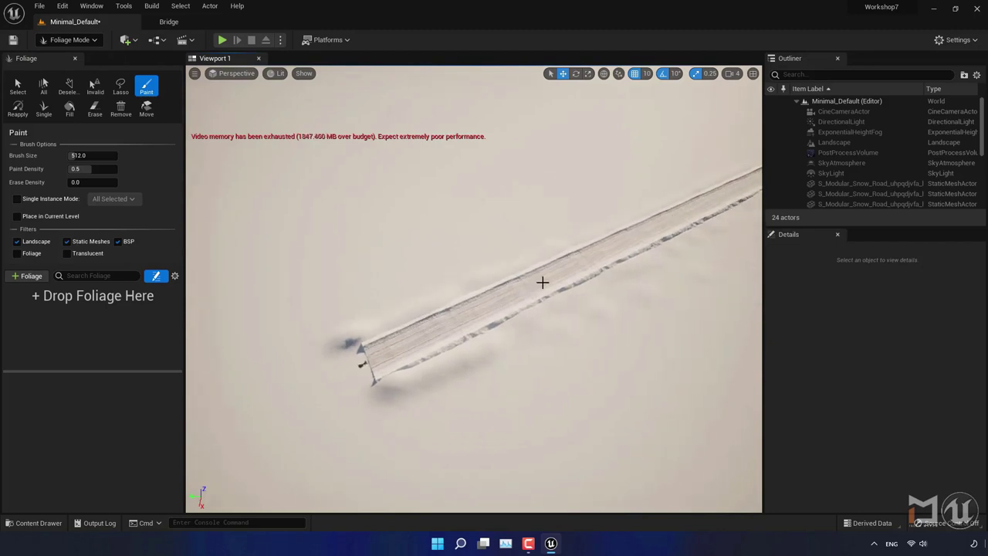
scroll(538, 283, "down", 2)
right_click_drag(606, 345, 606, 345)
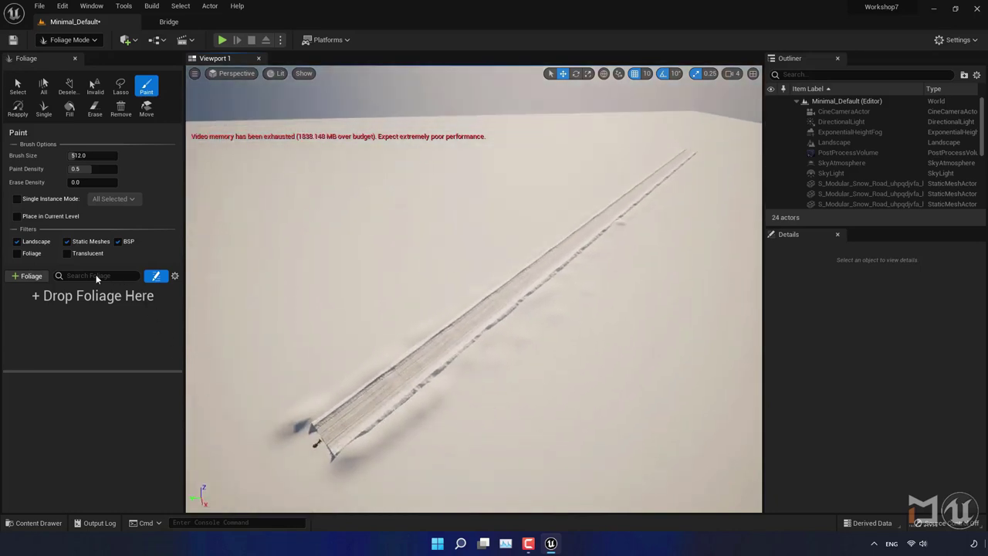
- Drag winter_spruce_full_03_low from PN_interactiveSpruceForest > ExampleContent > Winter > Meshes > full > low into the foliage palette
left_click(37, 525)
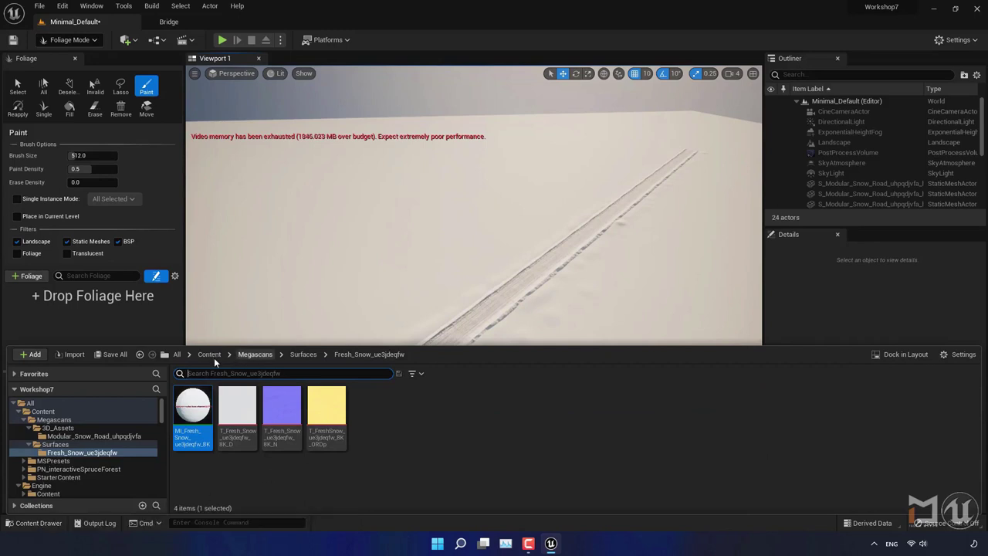
left_click(209, 355)
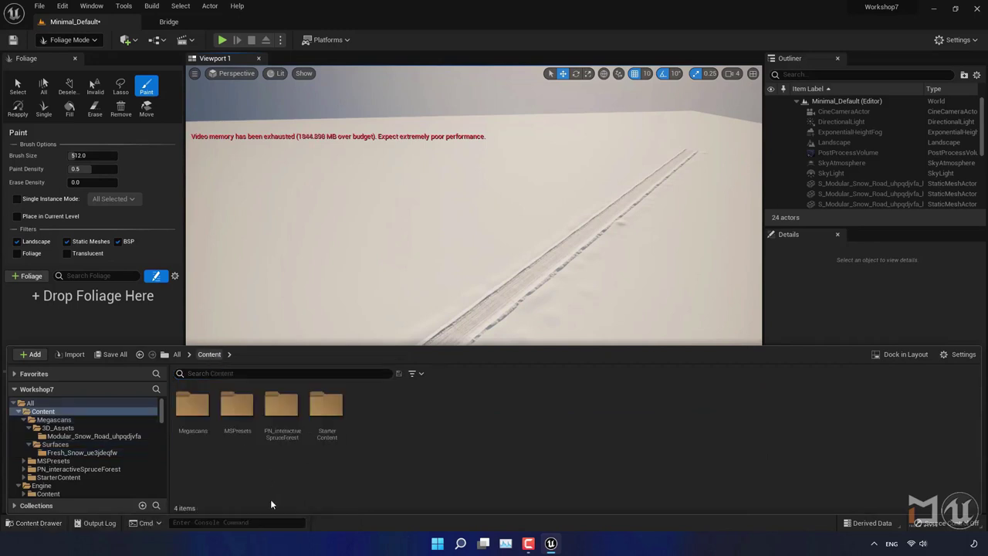
double_click(281, 406)
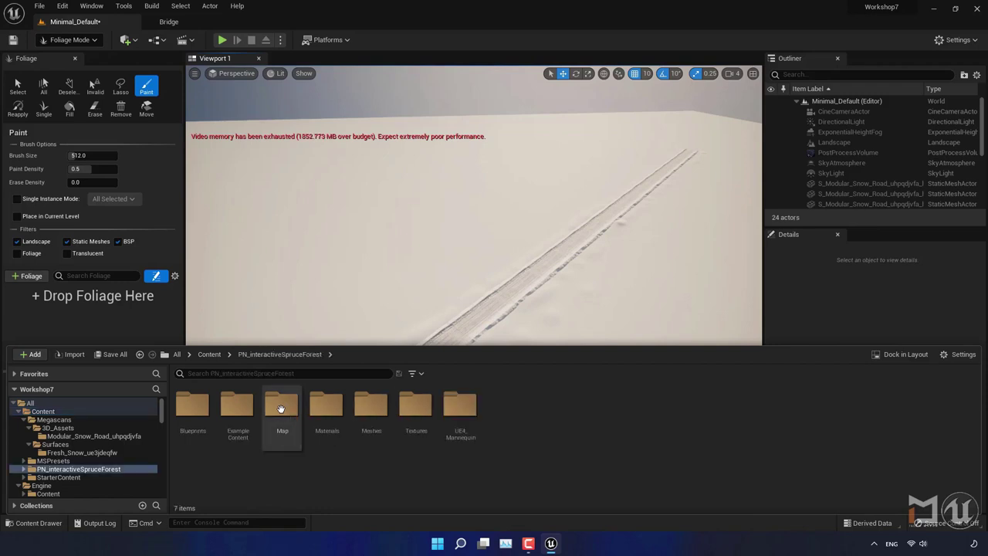
double_click(239, 411)
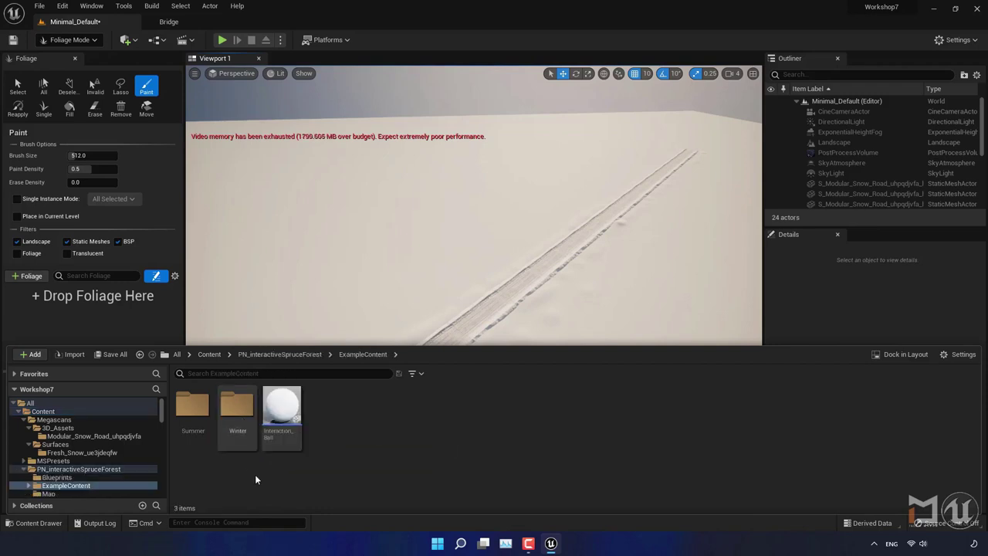
double_click(237, 414)
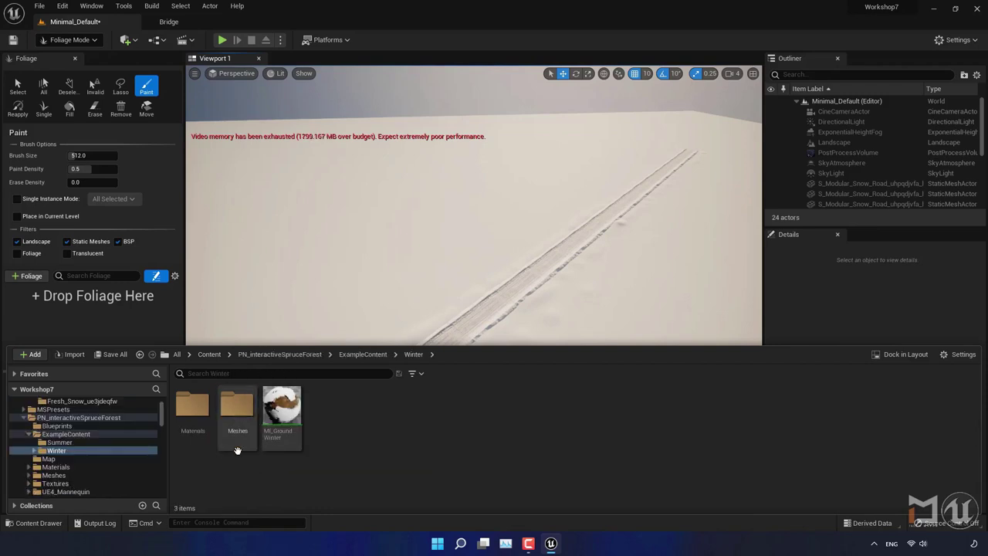
double_click(240, 416)
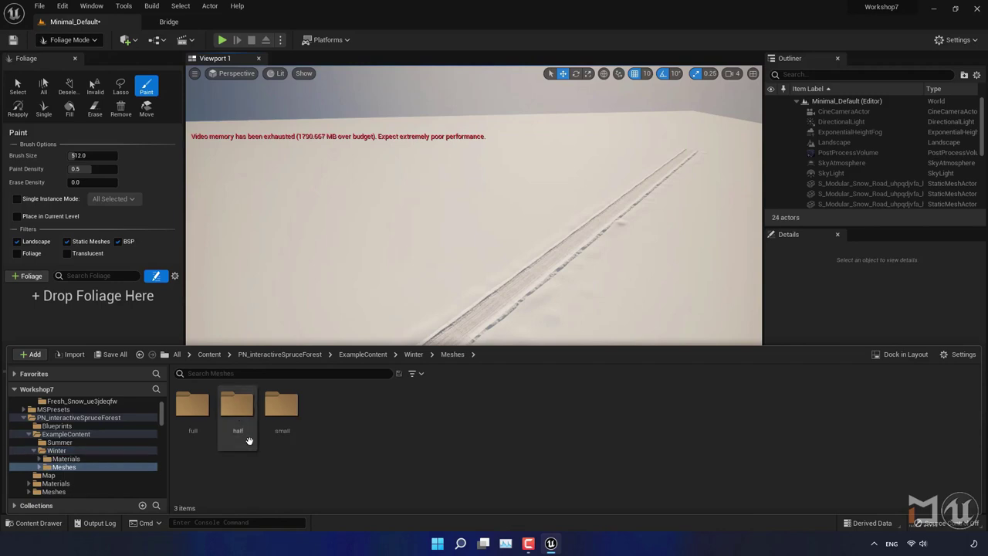
double_click(195, 415)
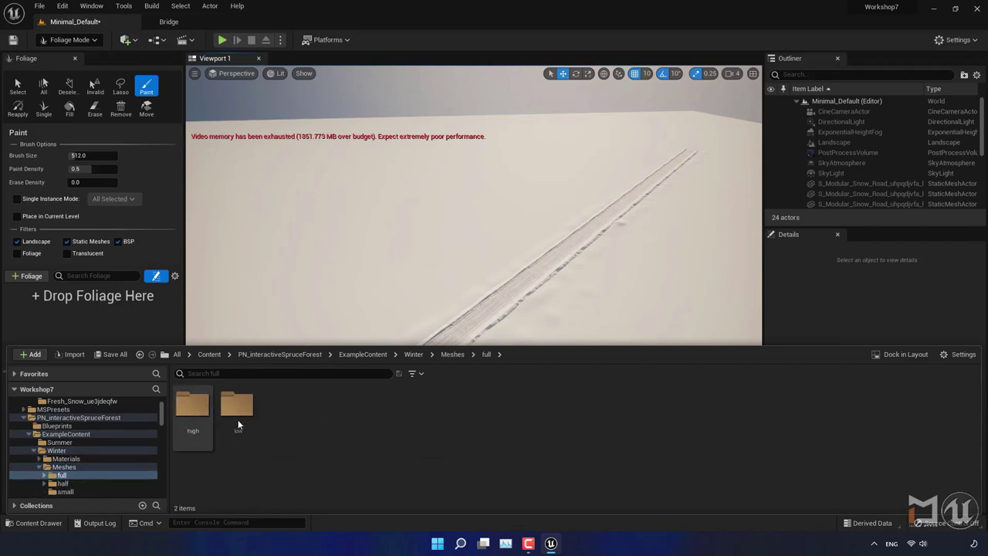
double_click(237, 407)
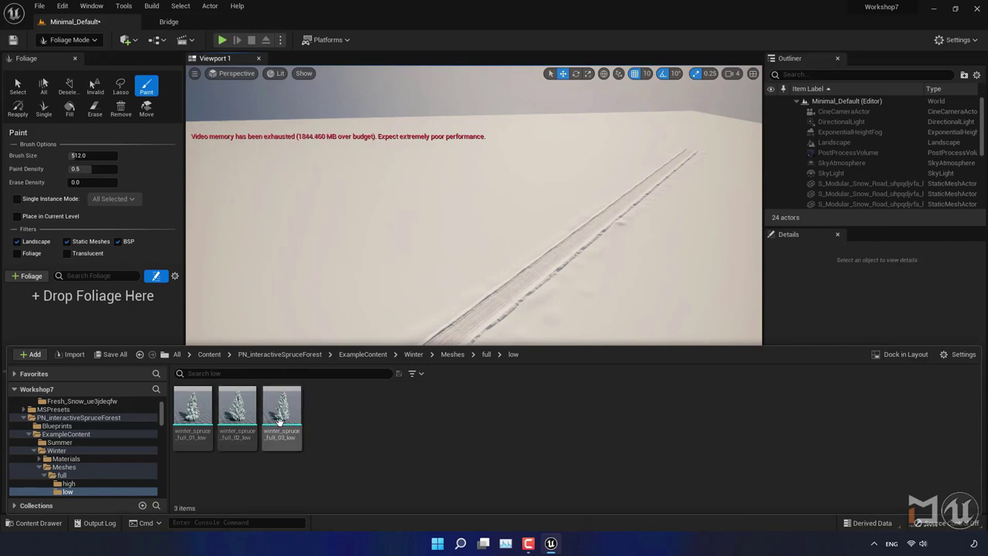
left_click_drag(279, 421, 62, 305)
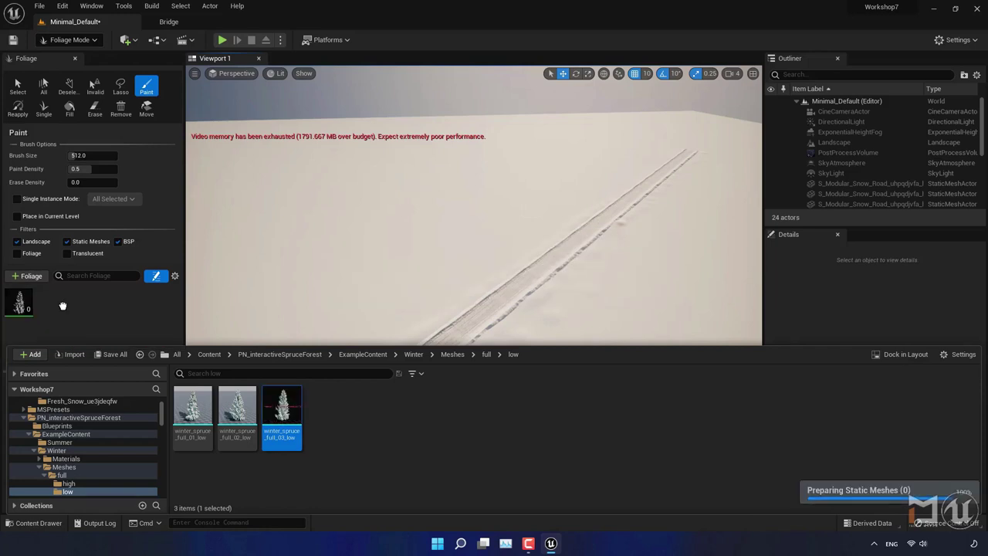
left_click(38, 523)
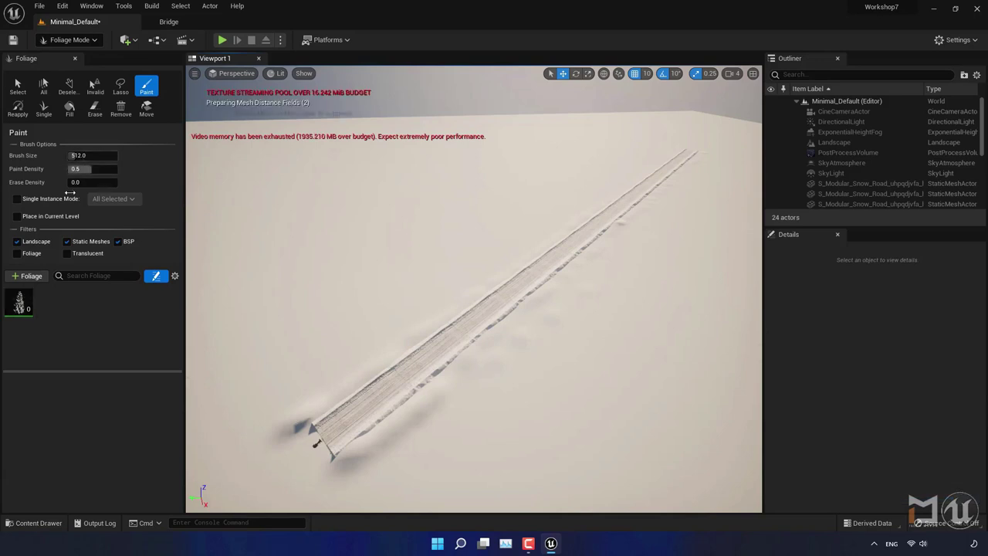
- Disable Static Meshes placement and place about 27 spruces singly along both road sides
left_click(78, 243)
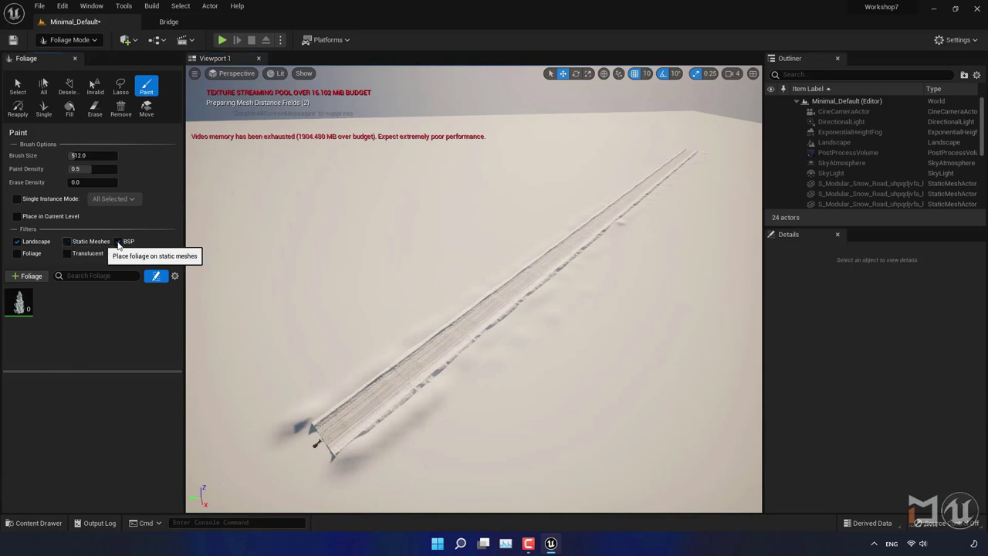
left_click(44, 111)
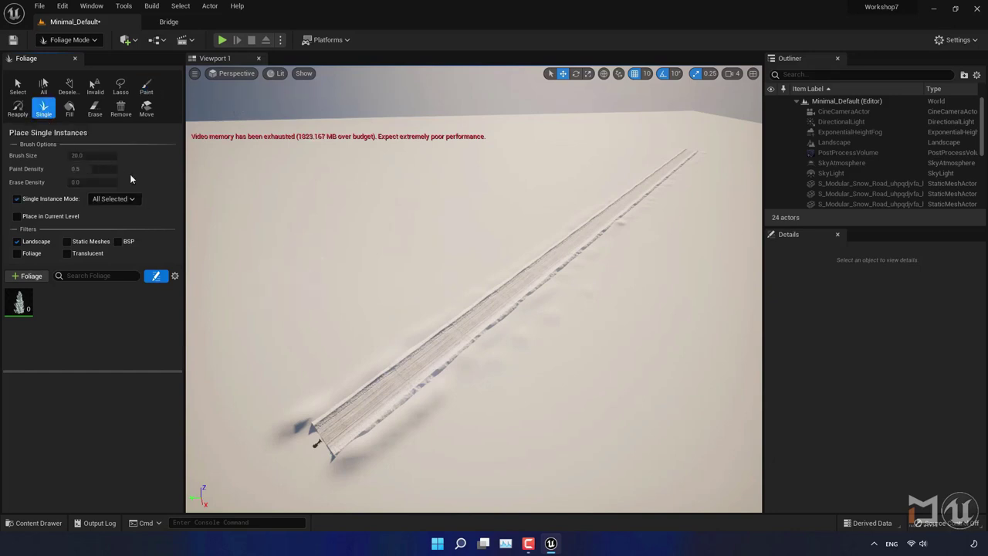
left_click(292, 405)
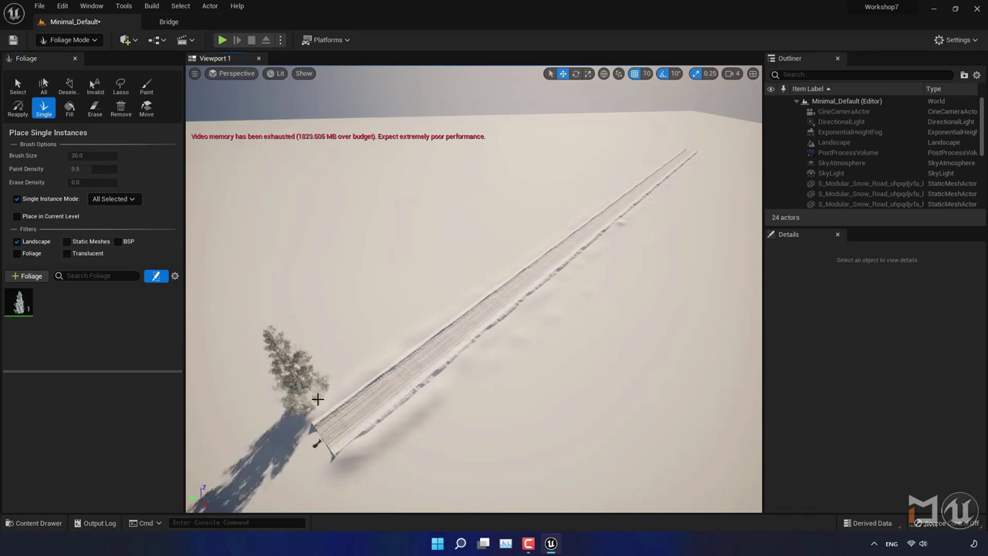
left_click(349, 374)
left_click(388, 342)
left_click(425, 315)
left_click(483, 276)
mouse_move(516, 249)
left_mouse_down()
mouse_move(629, 170)
mouse_move(689, 172)
mouse_move(503, 324)
mouse_move(433, 361)
mouse_move(332, 454)
left_mouse_up()
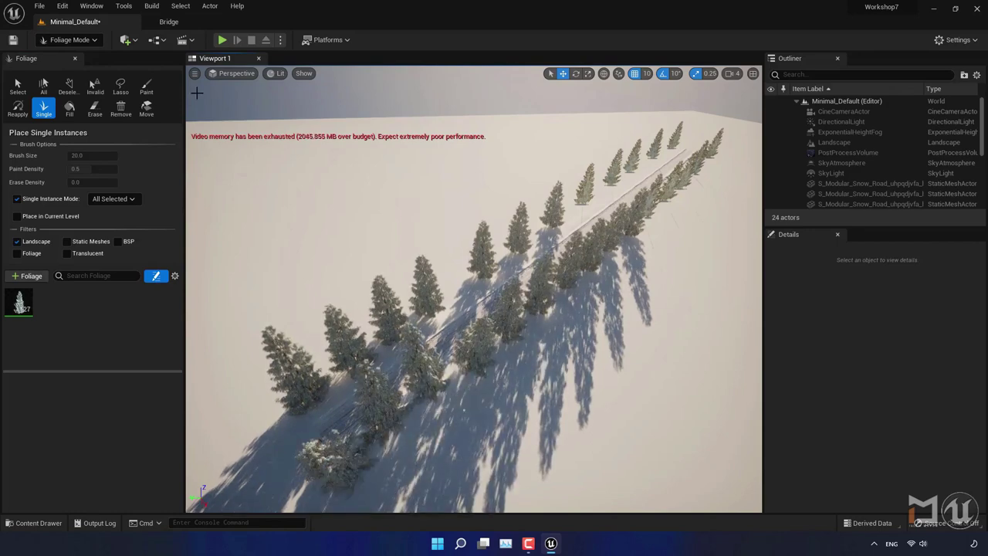
left_click(230, 74)
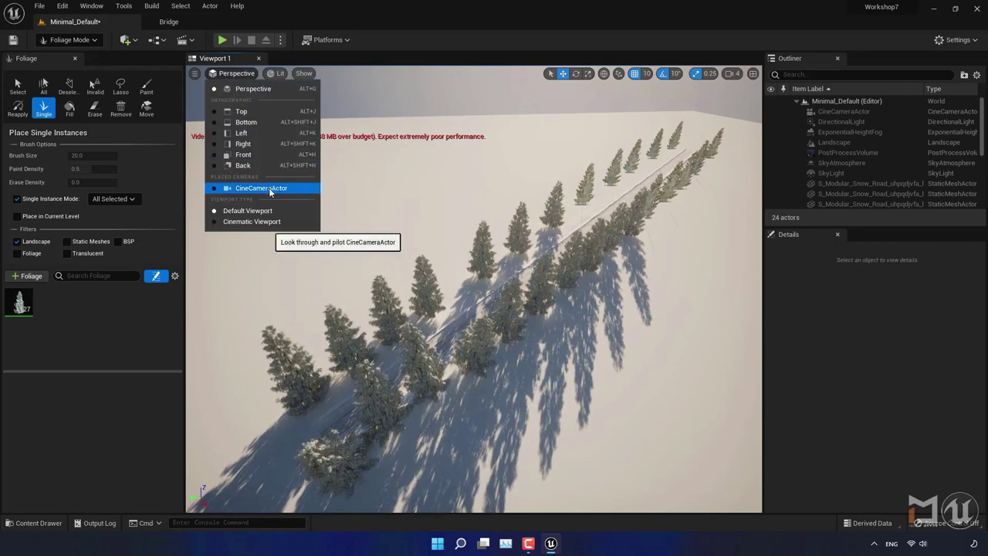
- View the tree-lined road through the CineCameraActor, then return to Select mode with Shift+1
key("Escape")
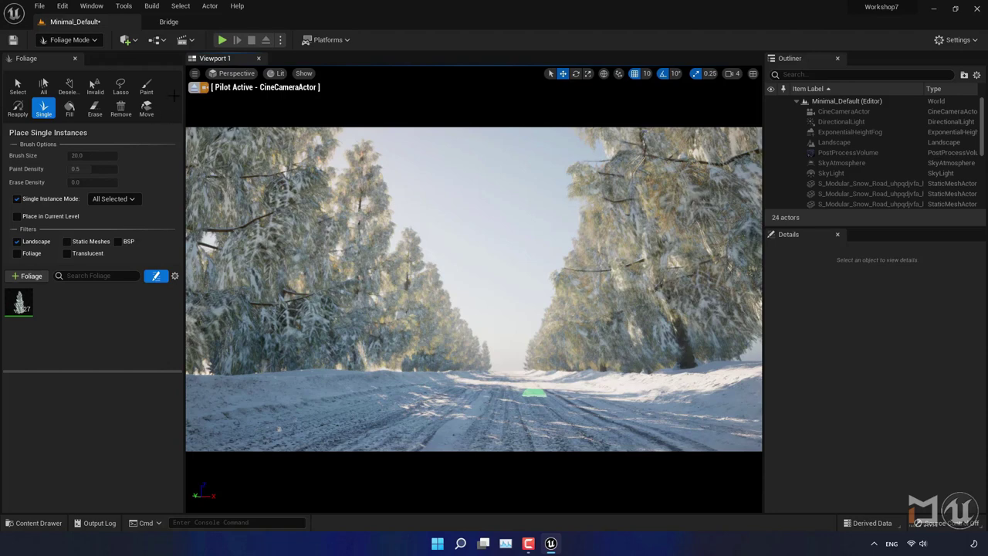
left_click(81, 39)
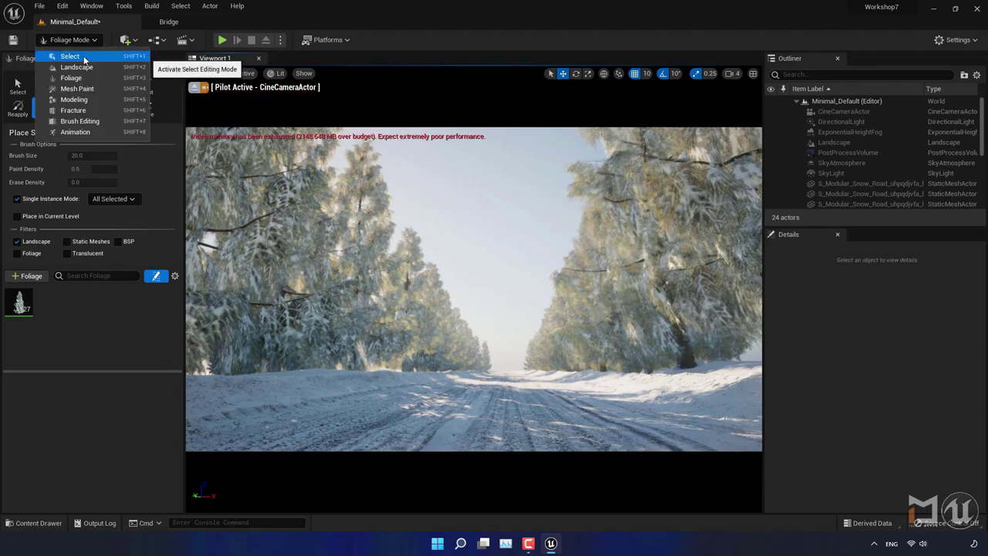
left_click(398, 187)
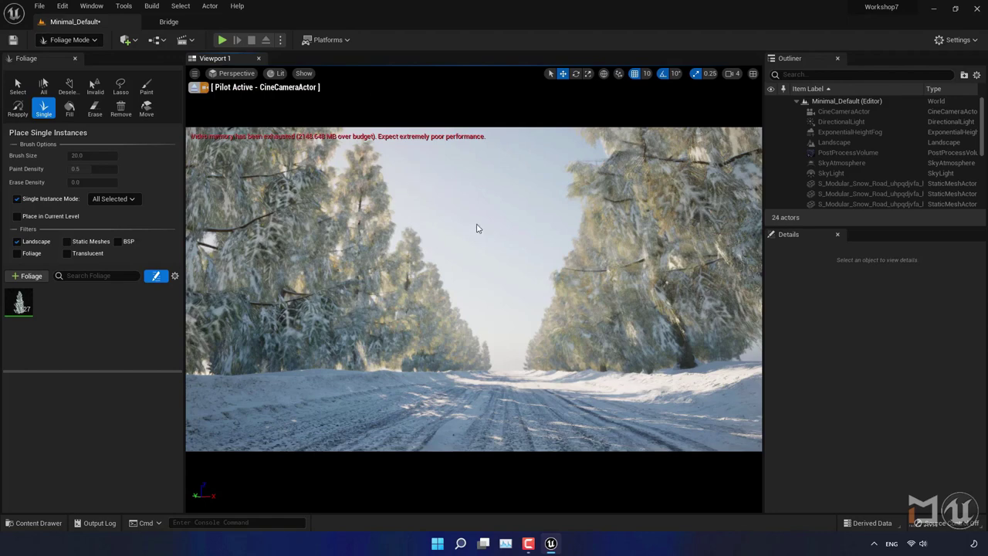
key("shift+1")
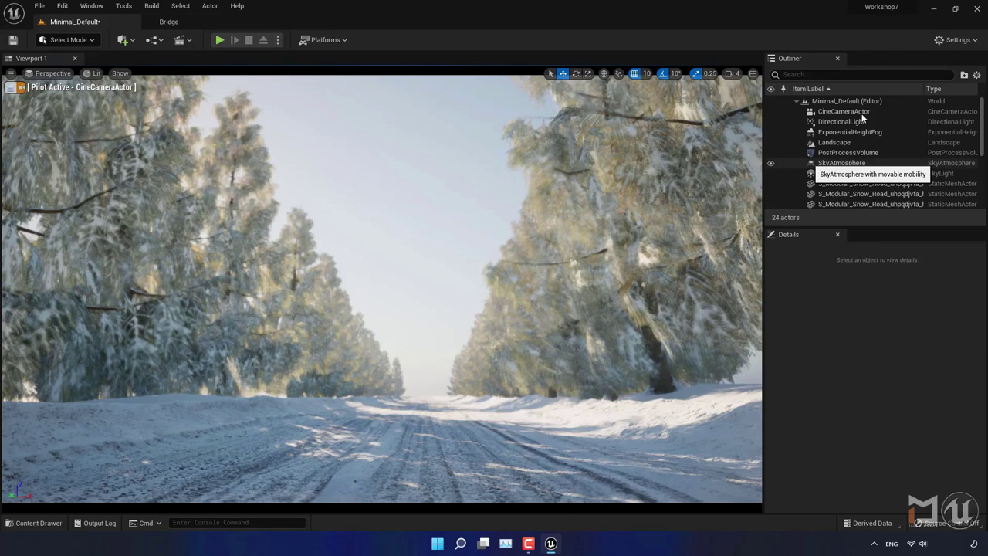
- Group the 16 selected snow road meshes into a new Snow_Road folder and collapse it
left_click(843, 184)
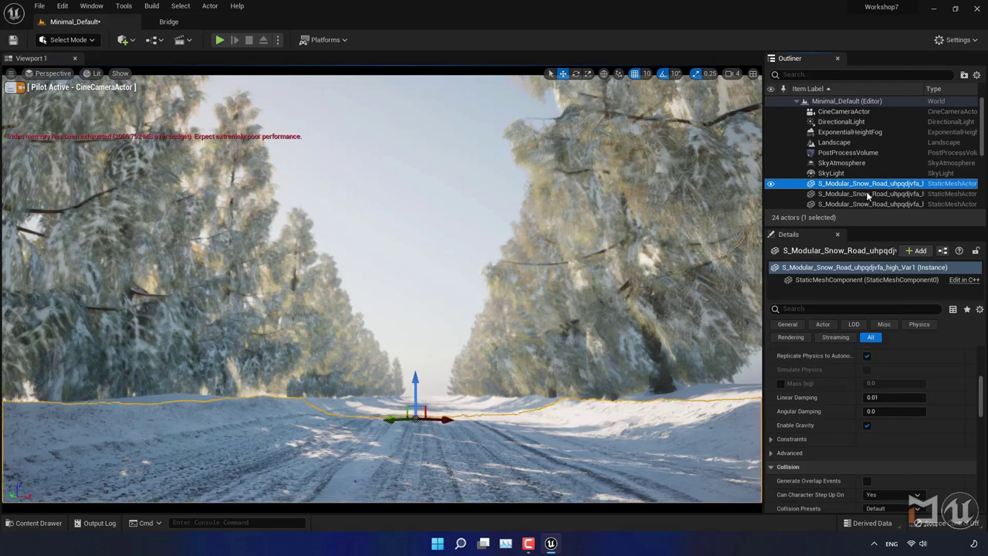
left_click(984, 156)
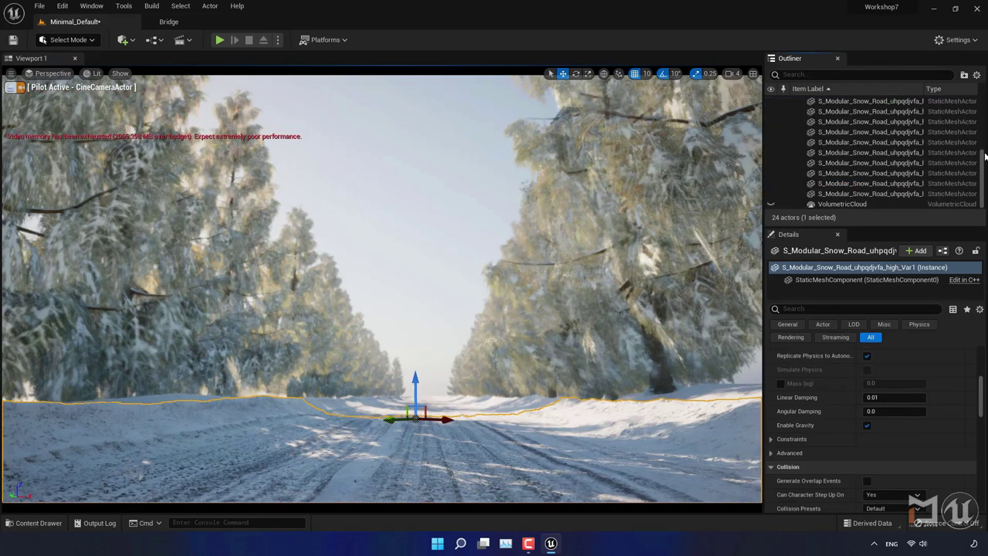
left_click(866, 193, "shift")
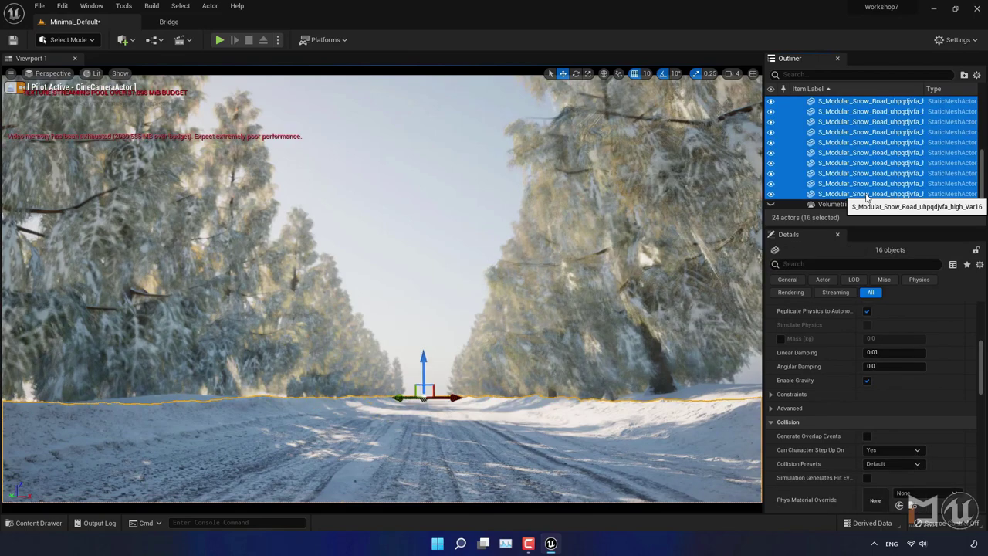
right_click(865, 197)
mouse_move(872, 428)
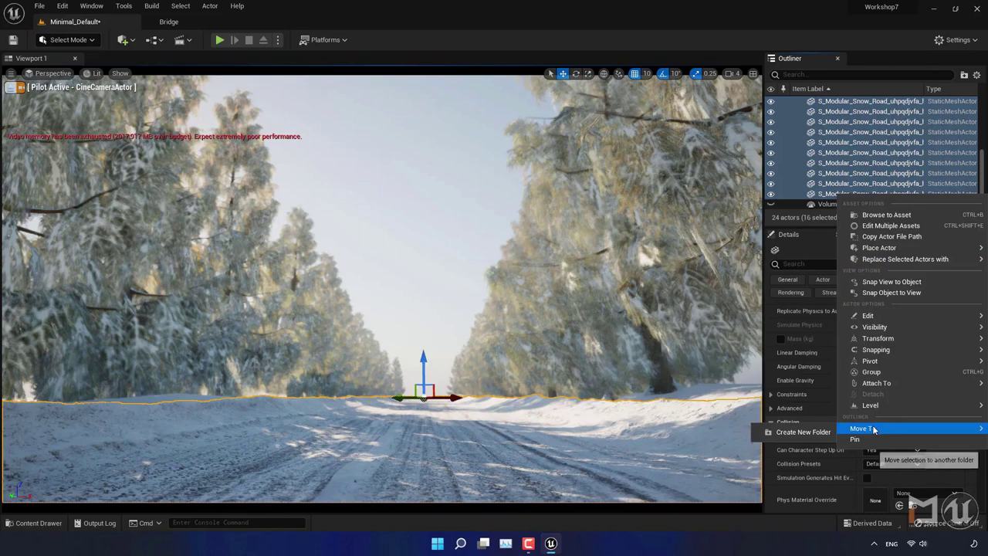
left_click(811, 436)
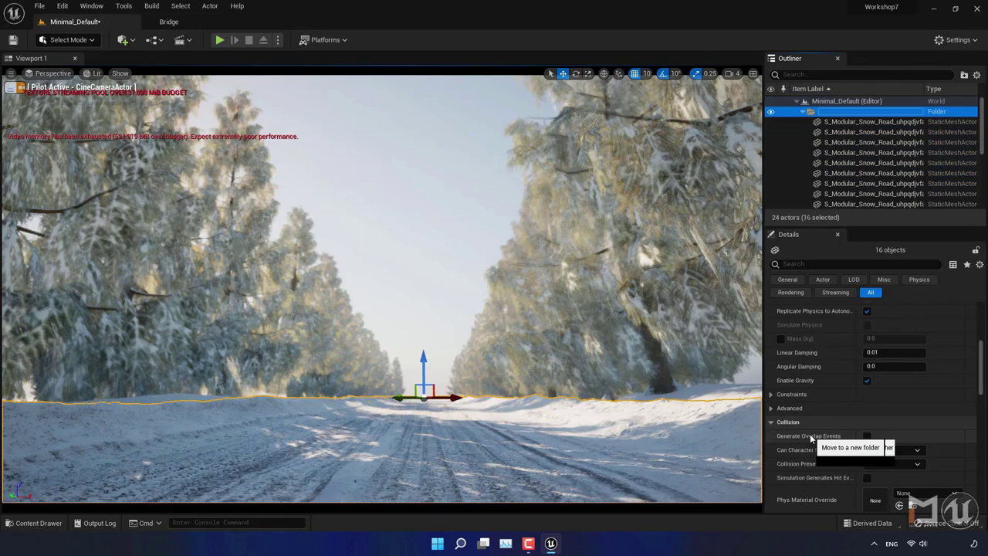
type("S")
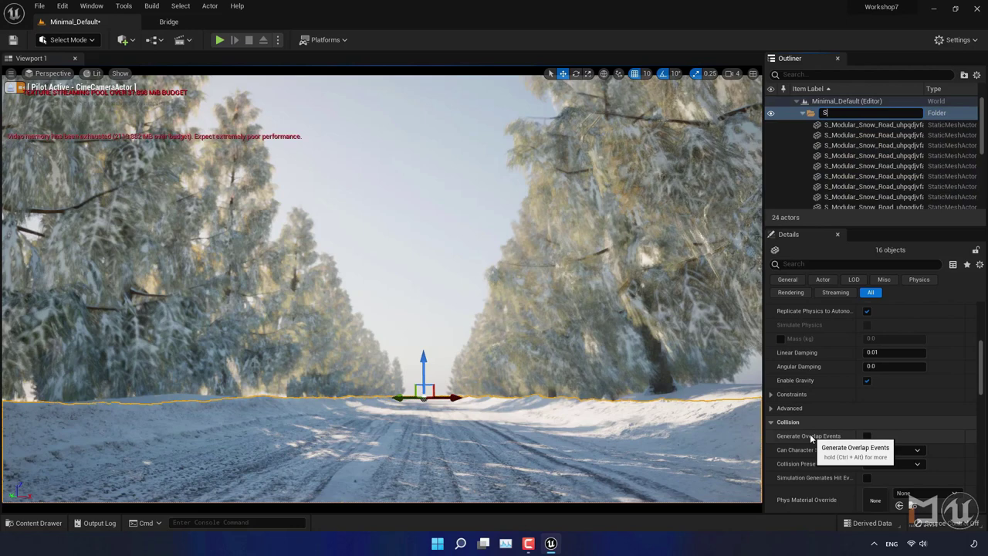
type("now_")
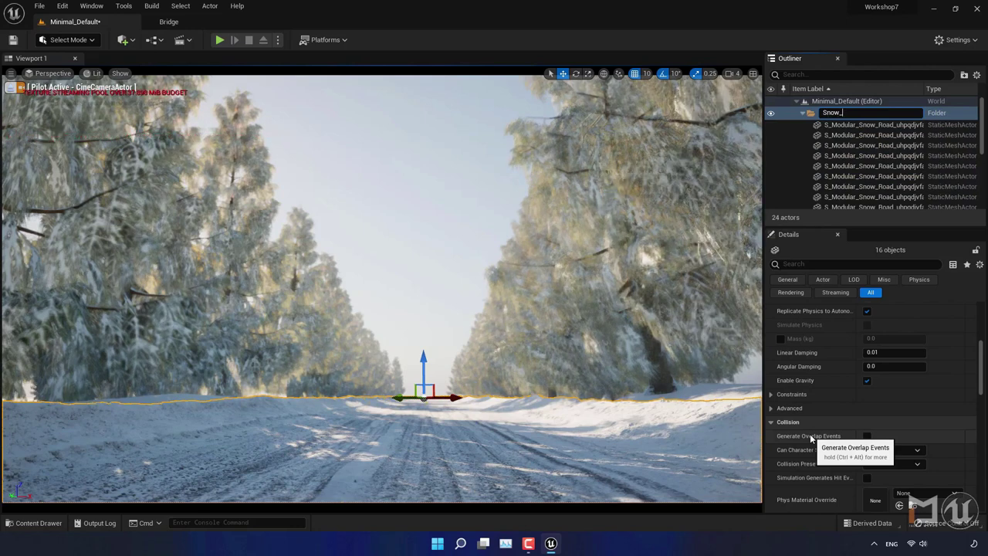
type("Road")
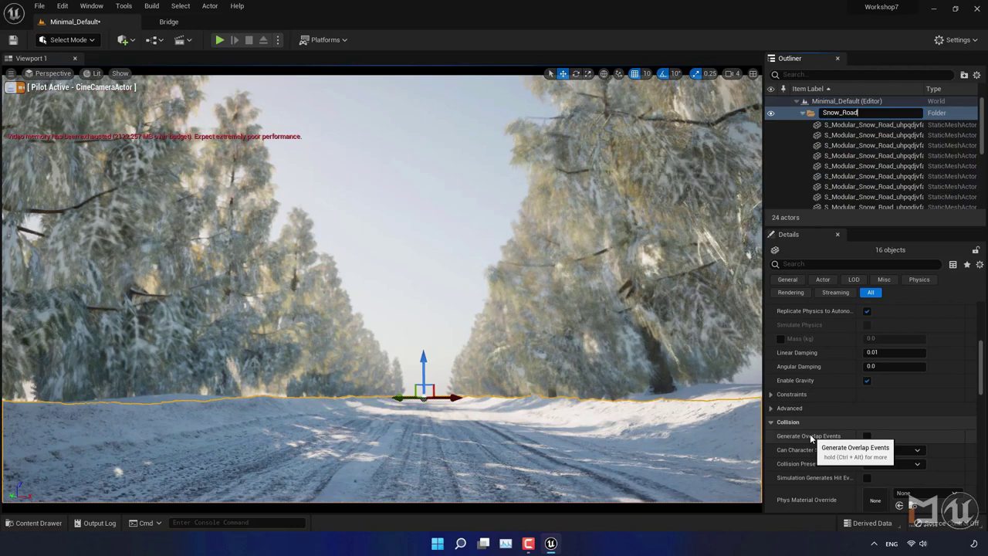
left_click(801, 113)
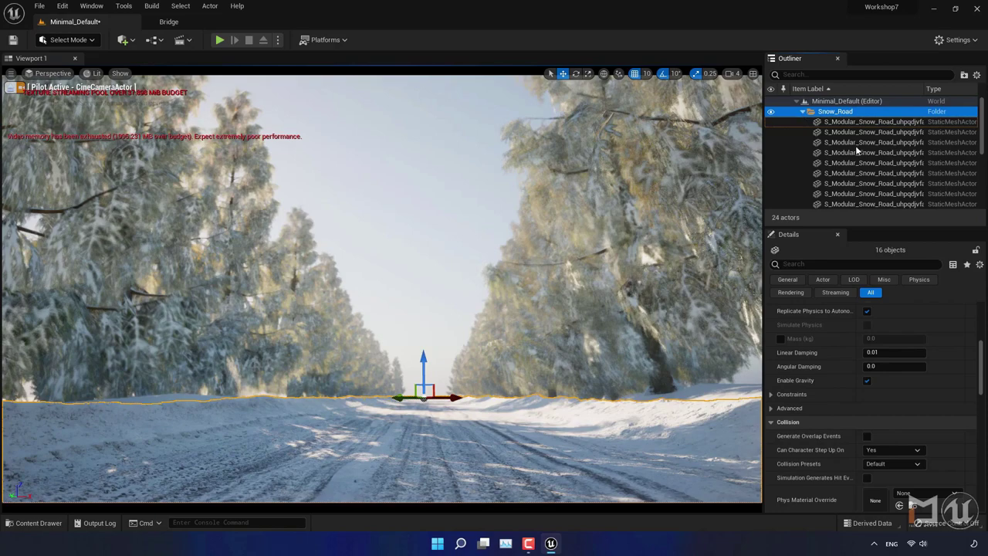
key("Left")
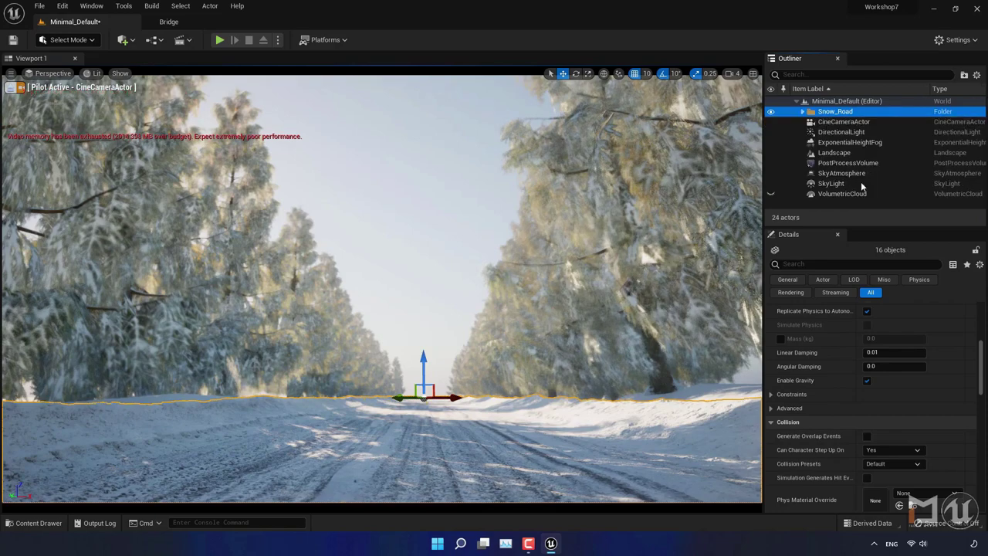
- Unhide the VolumetricCloud actor in the Outliner so clouds show again
left_click(799, 196)
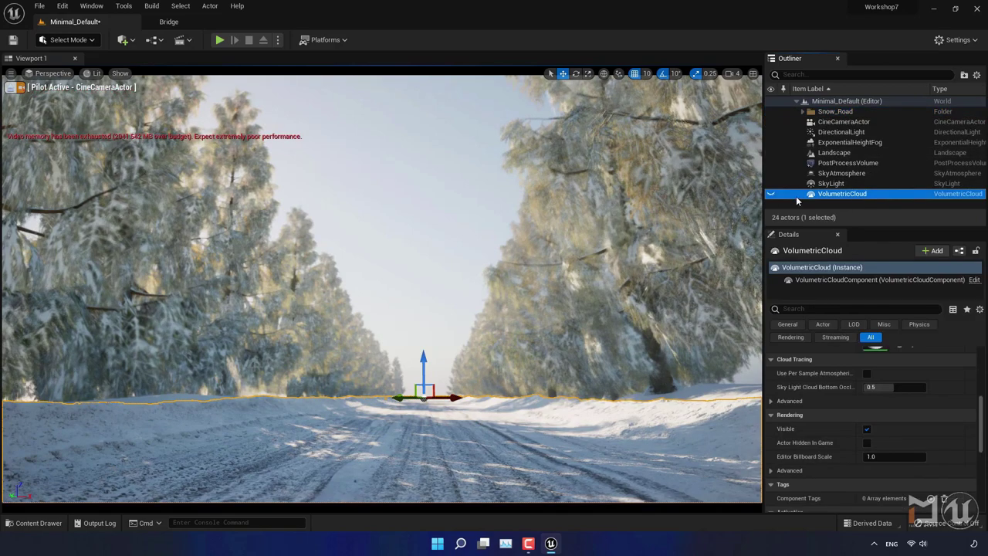
left_click(769, 195)
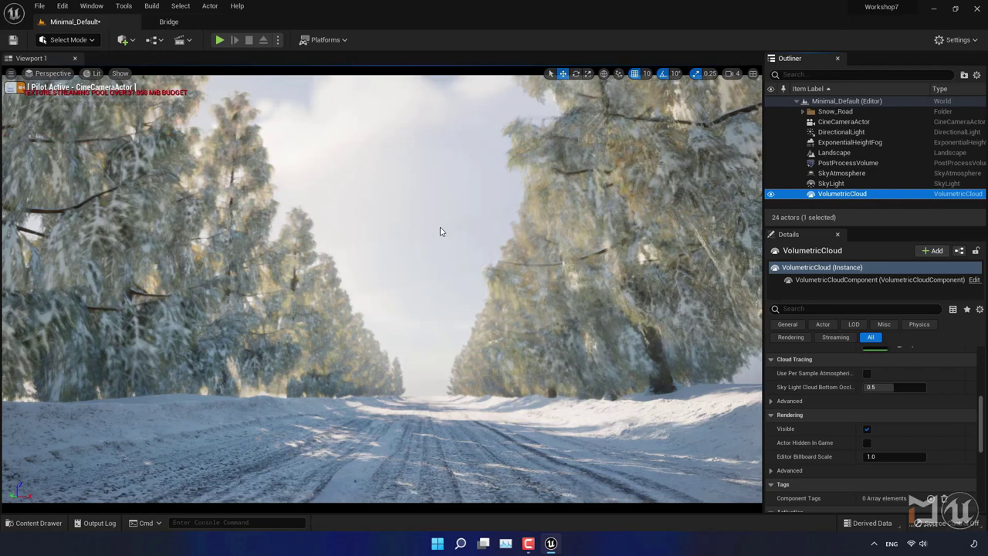
- Set the ExponentialHeightFog Extinction Scale to 10, then hide DirectionalLight and SkyLight
left_click(857, 142)
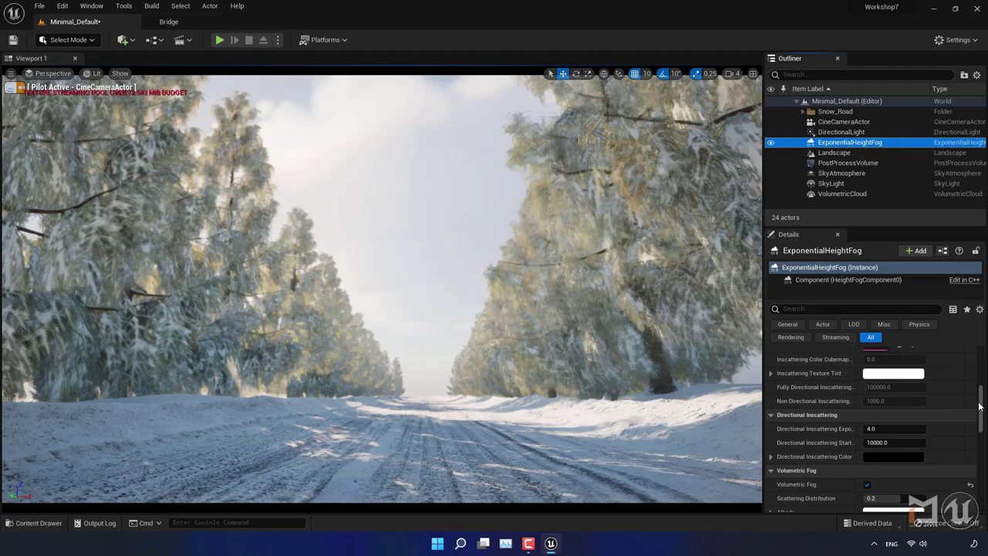
scroll(982, 435, "down", 5)
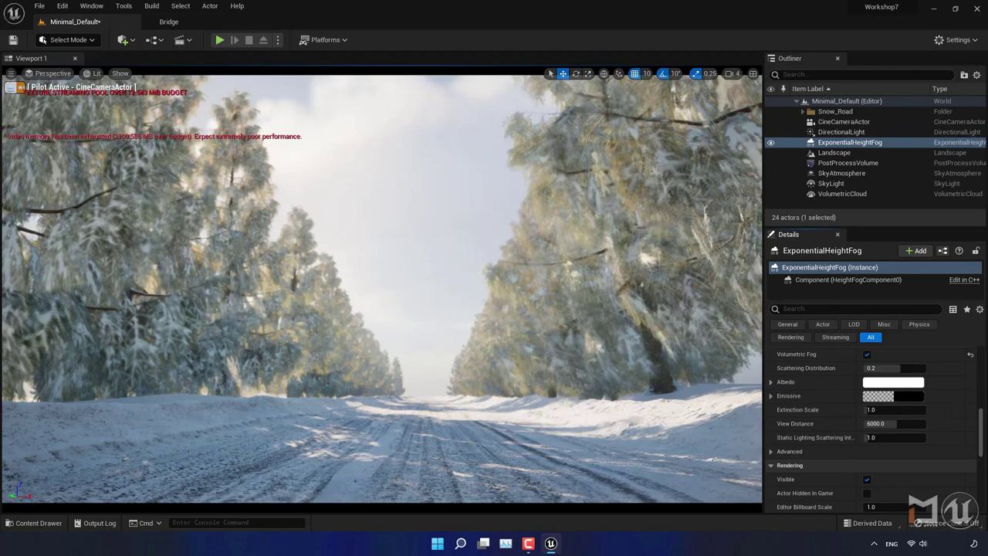
left_click(876, 409)
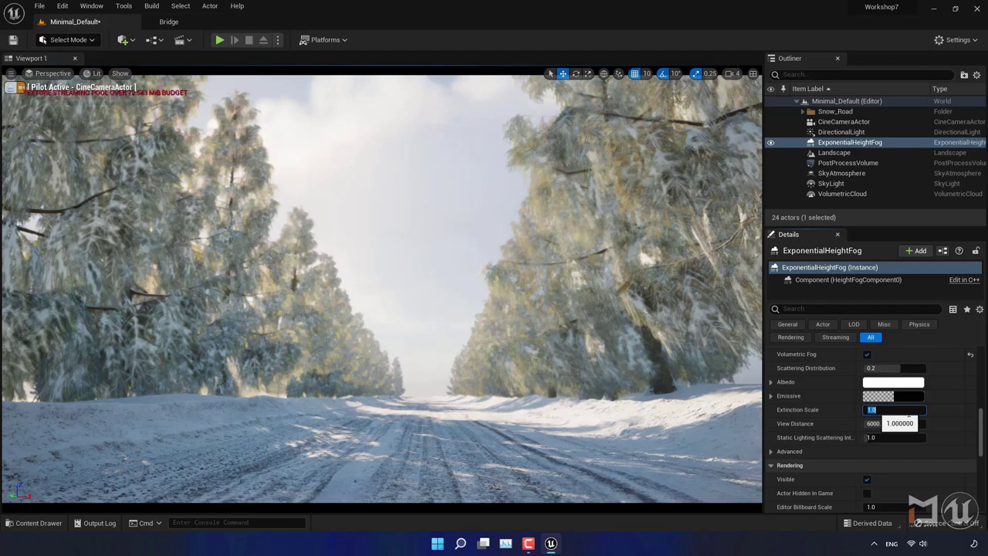
key("Return")
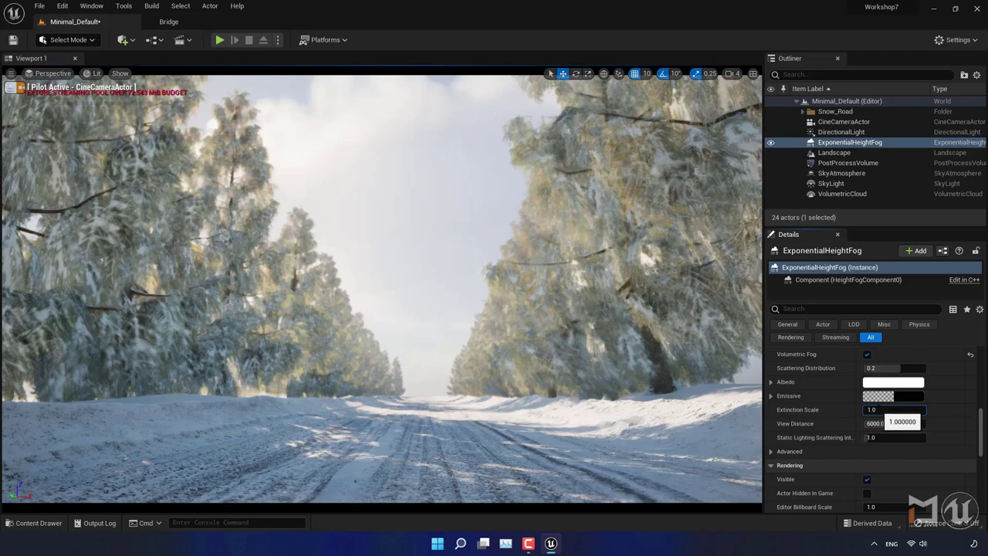
type("10")
key("Return")
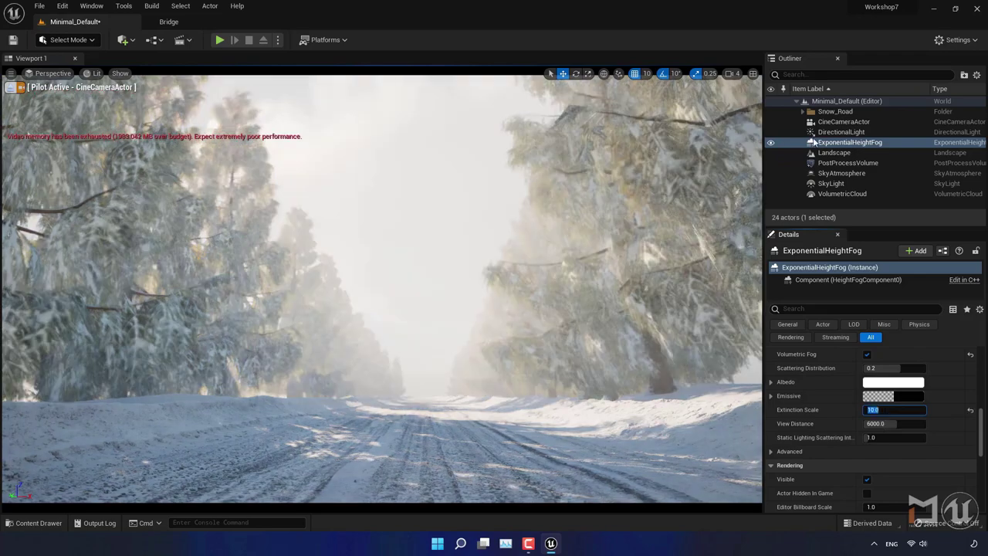
left_click(770, 131)
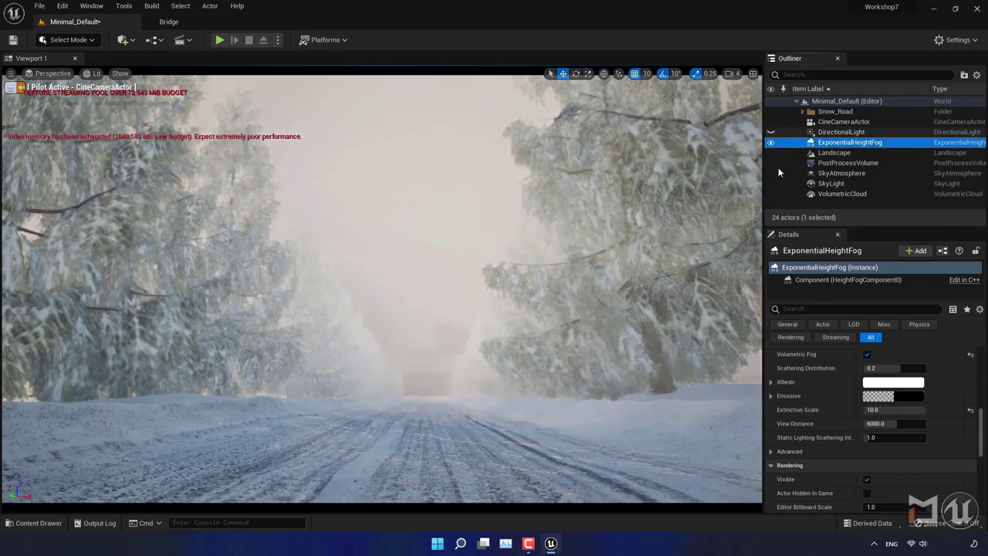
left_click(770, 183)
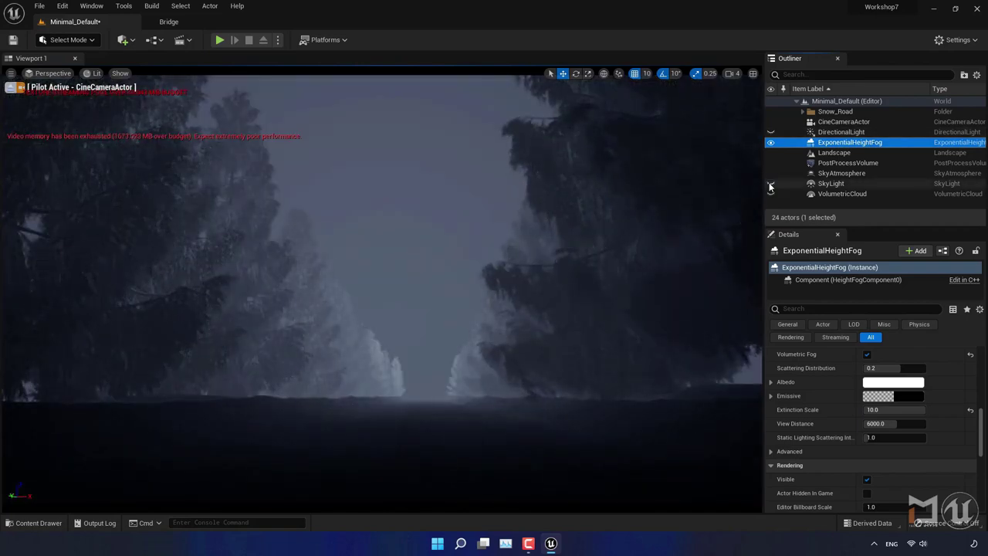
- Hide the volumetric clouds and place an HDRI Backdrop into the scene
left_click(770, 194)
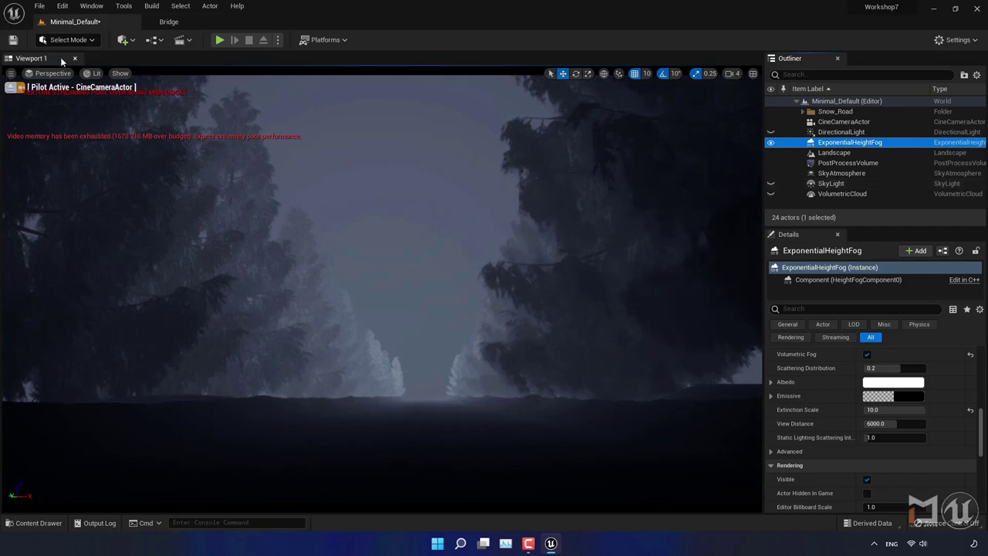
left_click(124, 40)
mouse_move(162, 135)
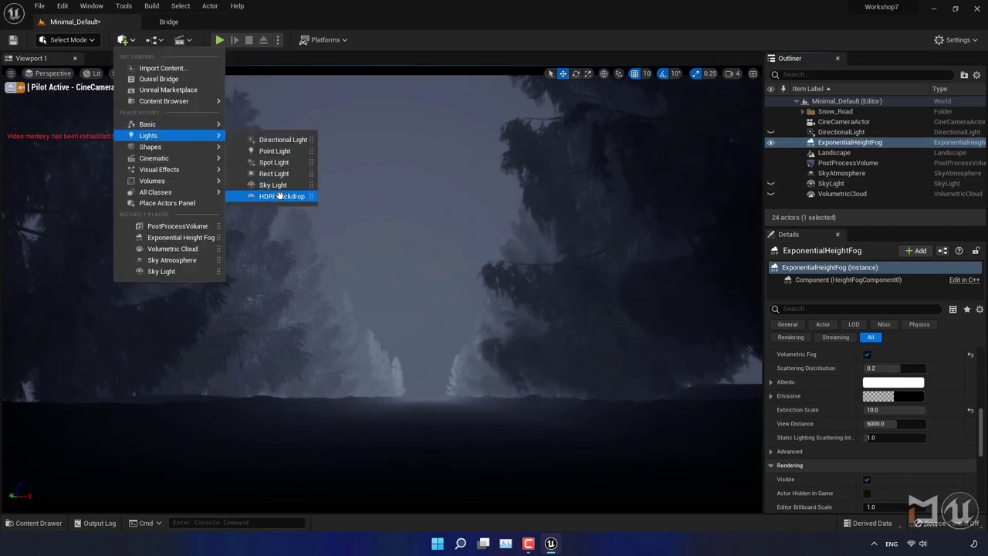
left_click_drag(266, 194, 280, 195)
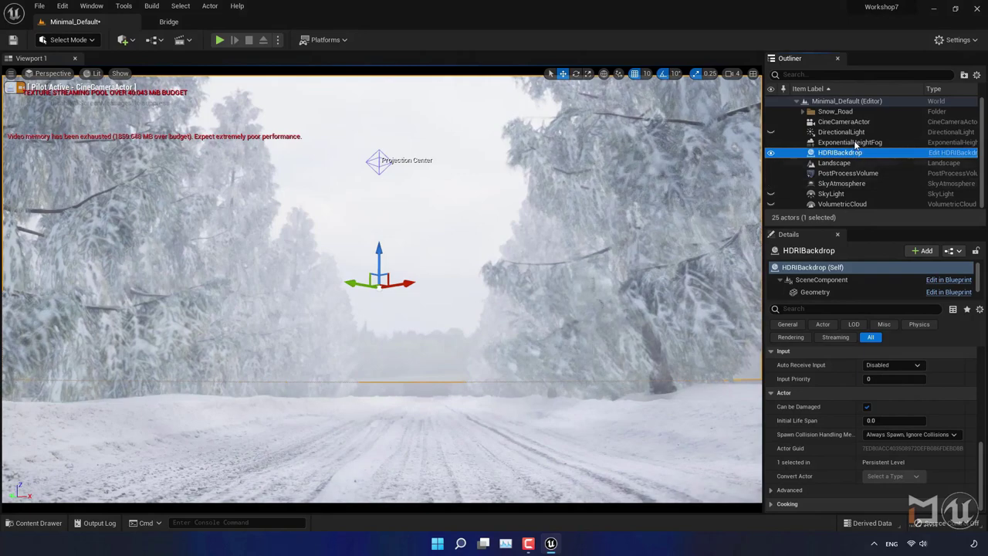
- Hide the exponential height fog and select the HDRIBackdrop to inspect its settings
left_click(770, 142)
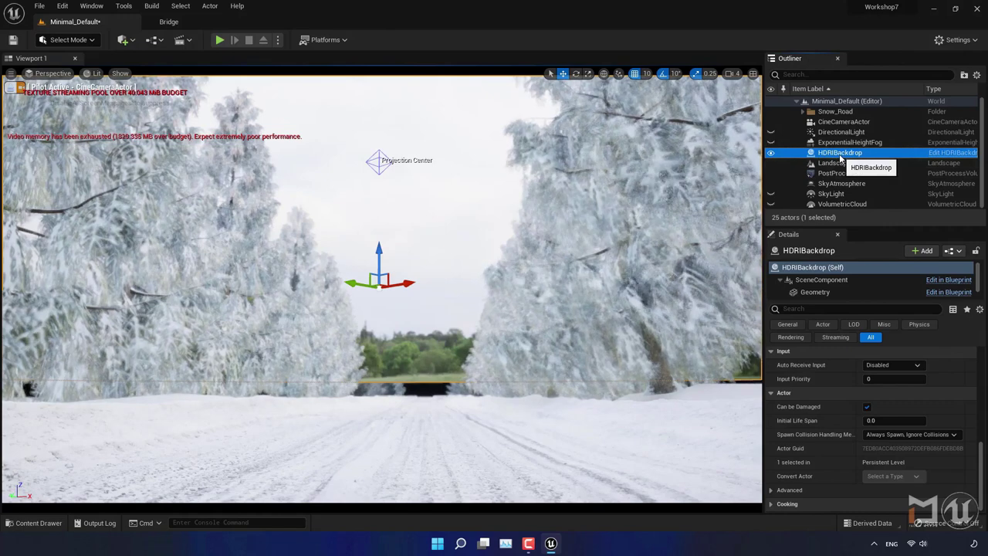
left_click(841, 153)
scroll(976, 386, "up", 8)
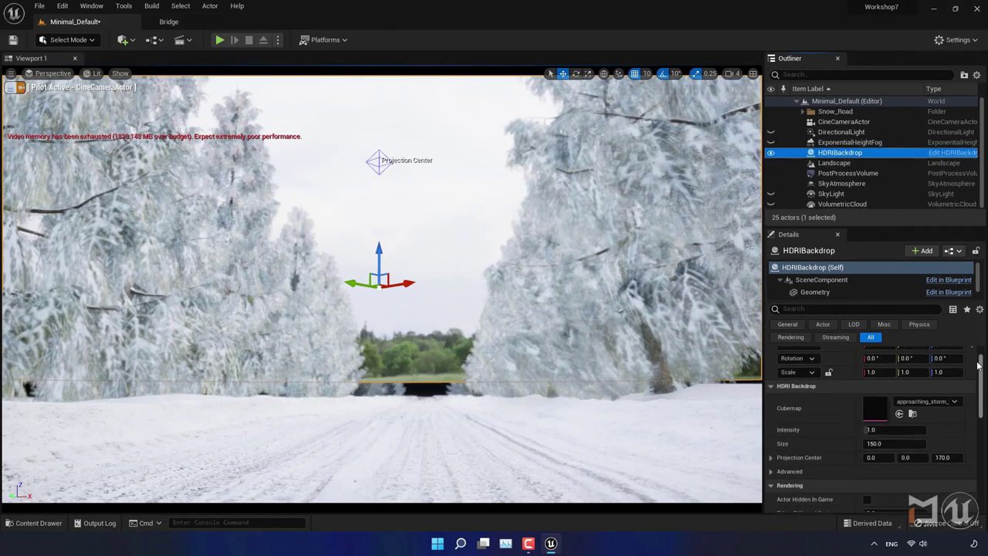
scroll(976, 386, "up", 2)
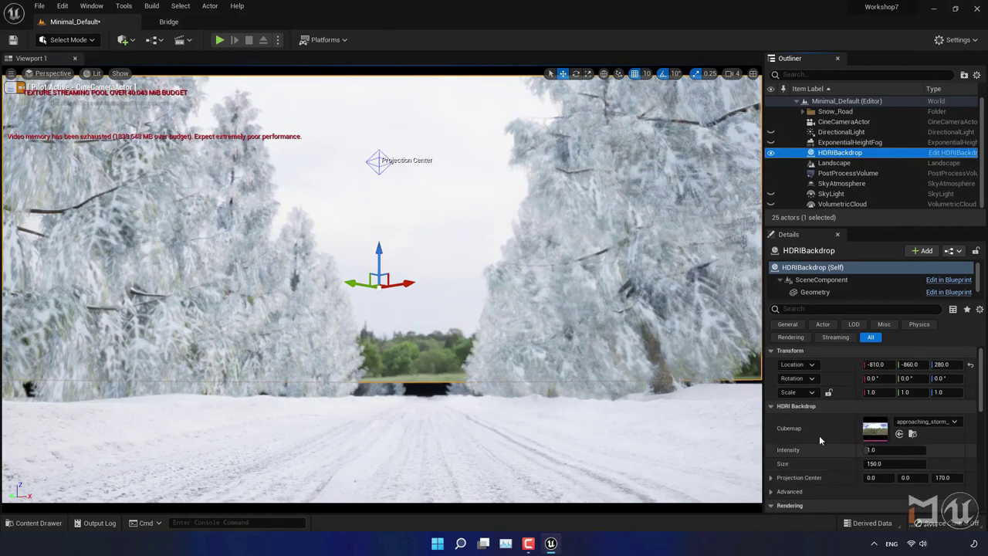
- Show the top-level Content folder in the Content Drawer, toggle its folder tree, and minimize Unreal
left_click(63, 523)
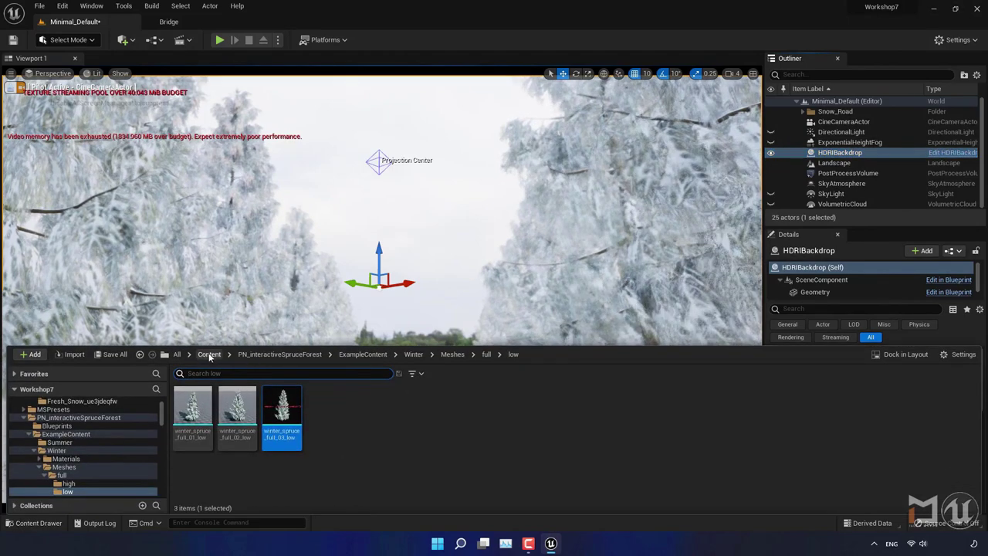
left_click(208, 353)
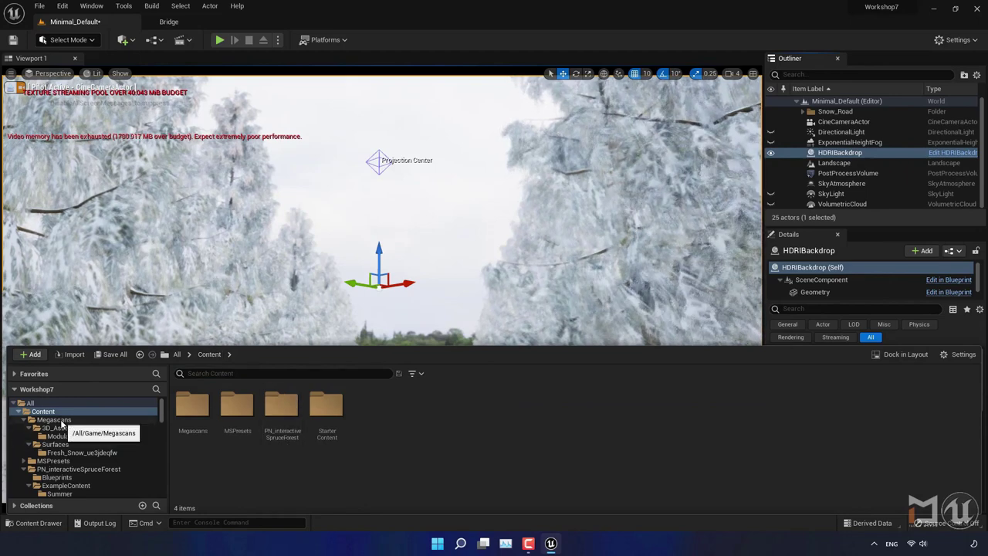
left_click(18, 412)
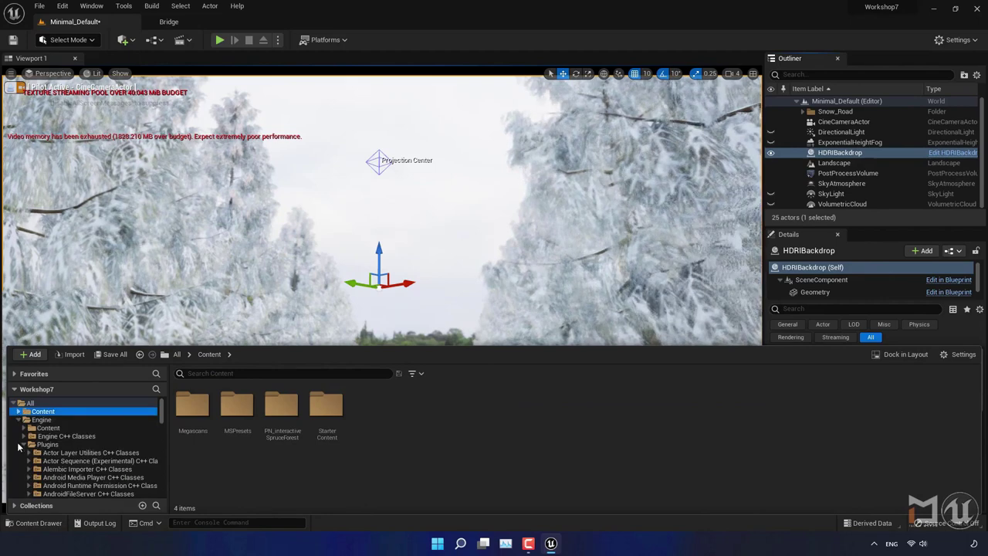
left_click(21, 445)
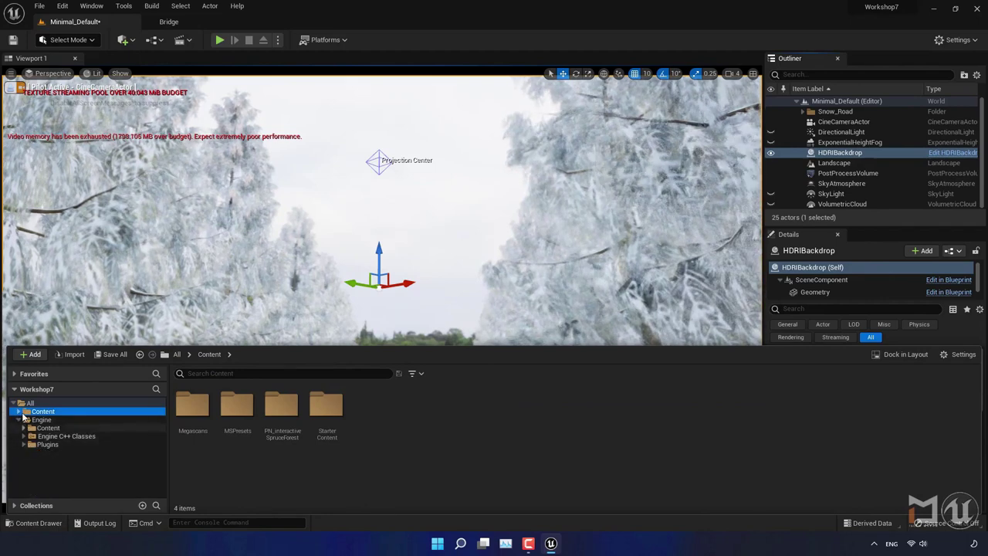
left_click(18, 411)
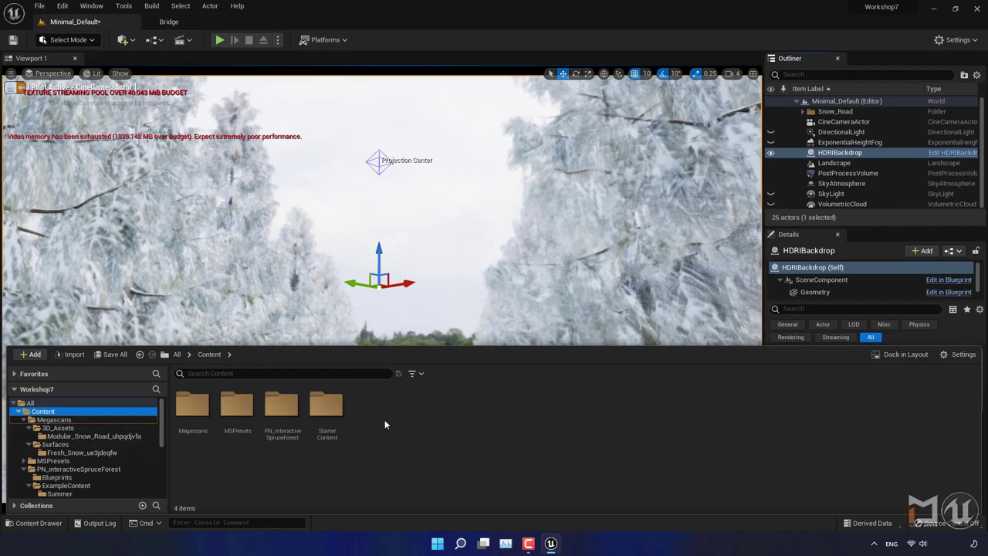
left_click(550, 545)
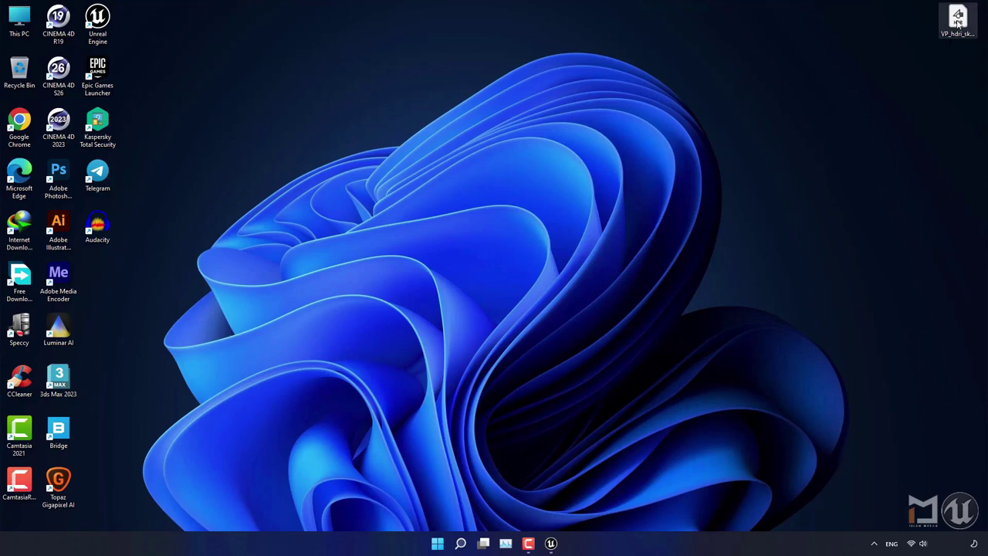
- Copy VP_hdri_skydome_19.hdr from the desktop and navigate to Documents > Unreal Projects > Workshop7 > Content
right_click(955, 20)
left_click(847, 34)
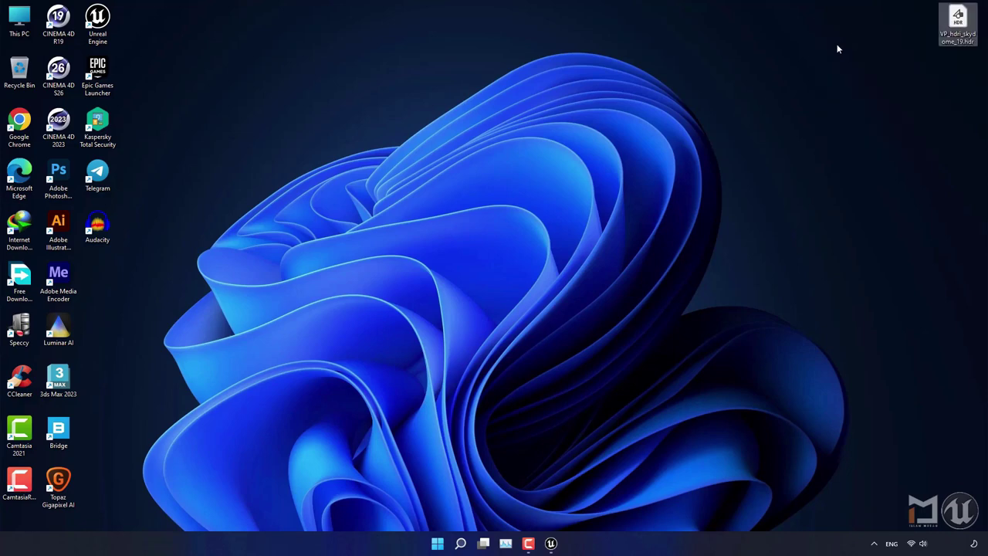
double_click(19, 19)
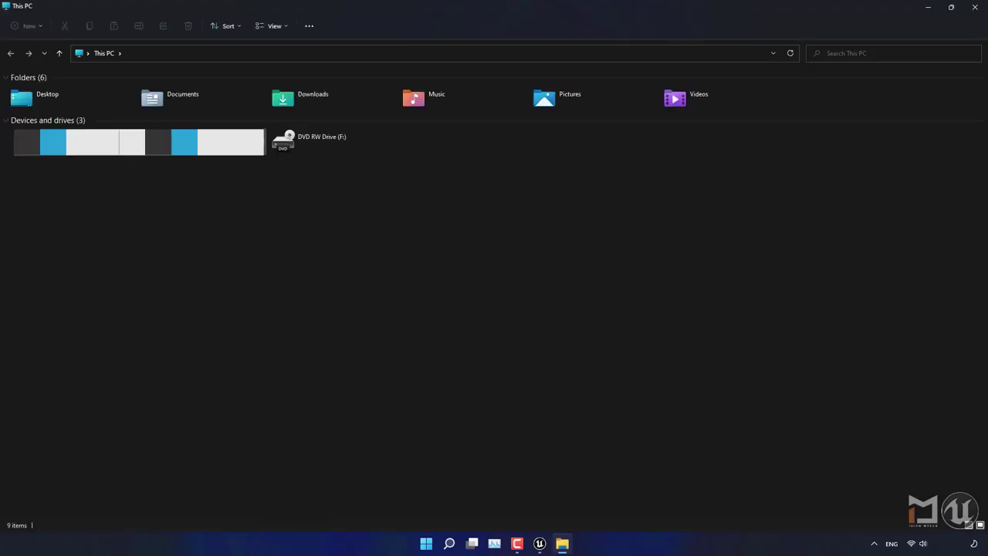
double_click(180, 101)
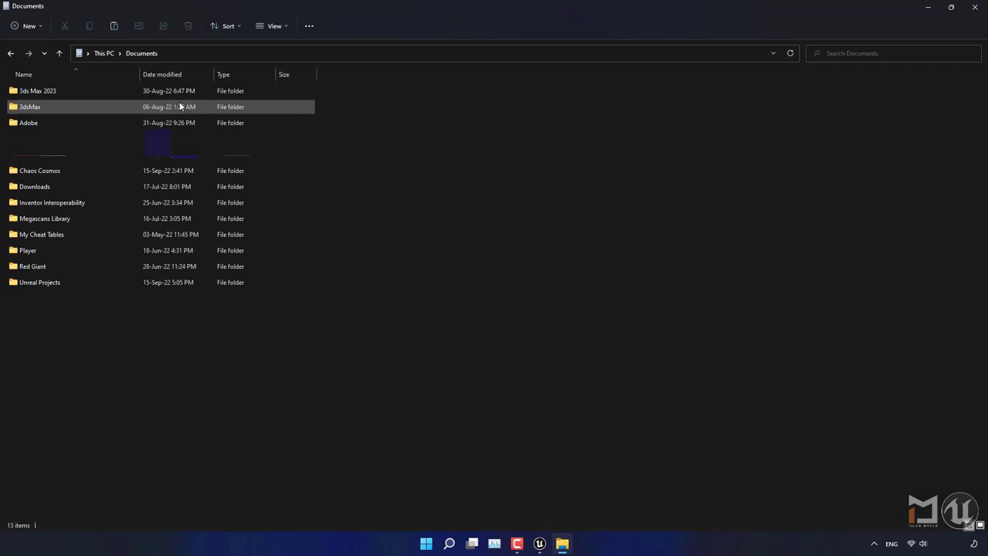
double_click(50, 282)
double_click(37, 444)
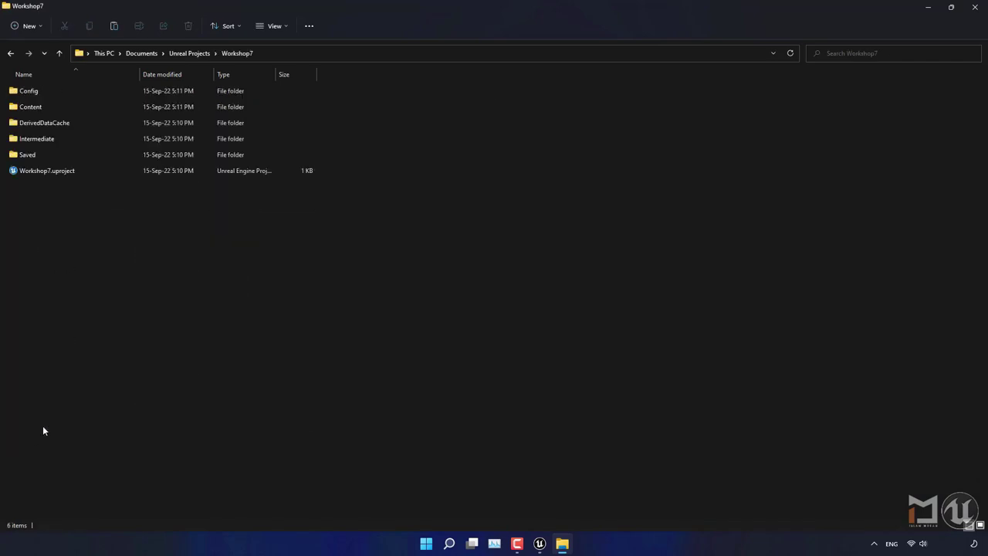
double_click(39, 108)
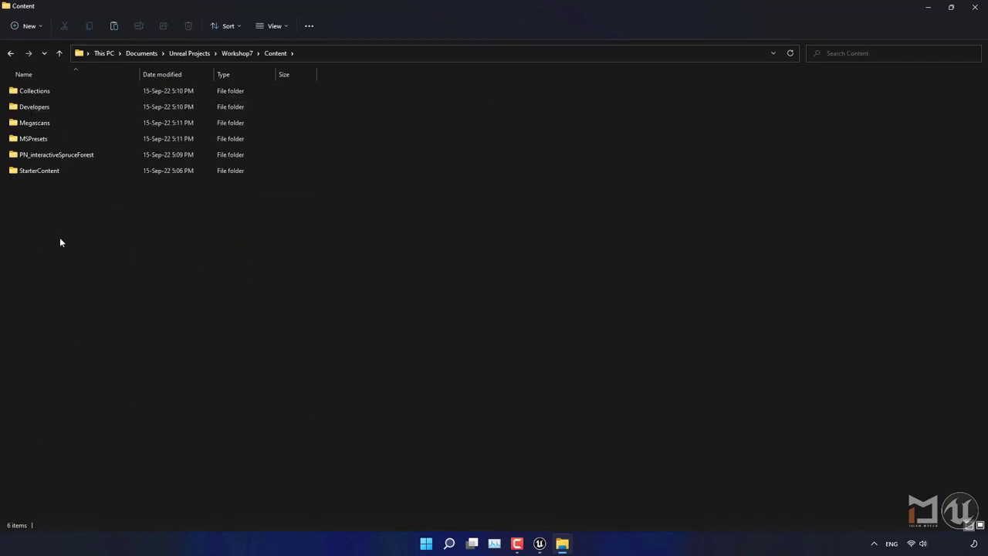
- Paste the HDR file into the Content folder, close Explorer, and return to Unreal
right_click(60, 236)
left_click(73, 250)
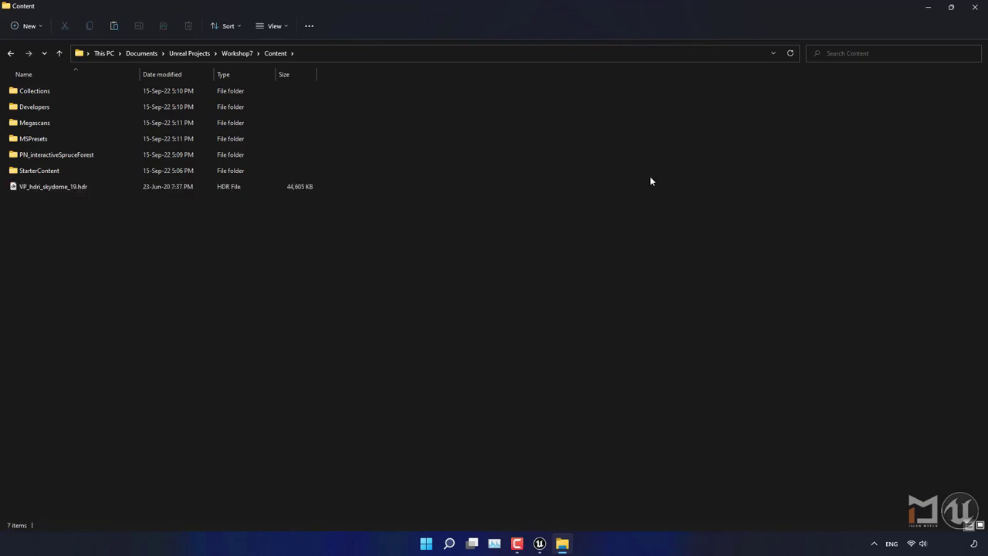
left_click(974, 7)
left_click(553, 544)
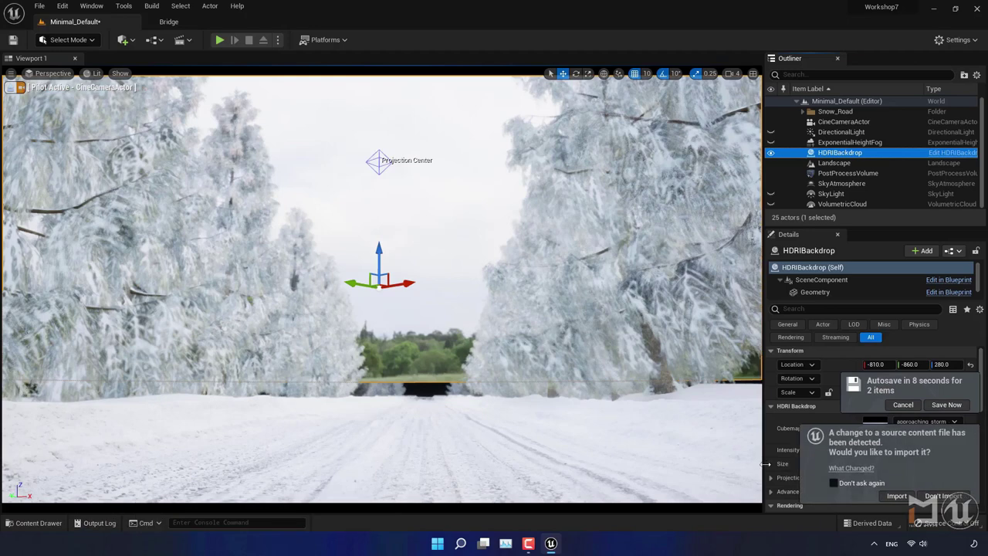
- Import VP_hdri_skydome_19 with Don't ask again ticked and assign it as the HDRIBackdrop's Cubemap
left_click(831, 483)
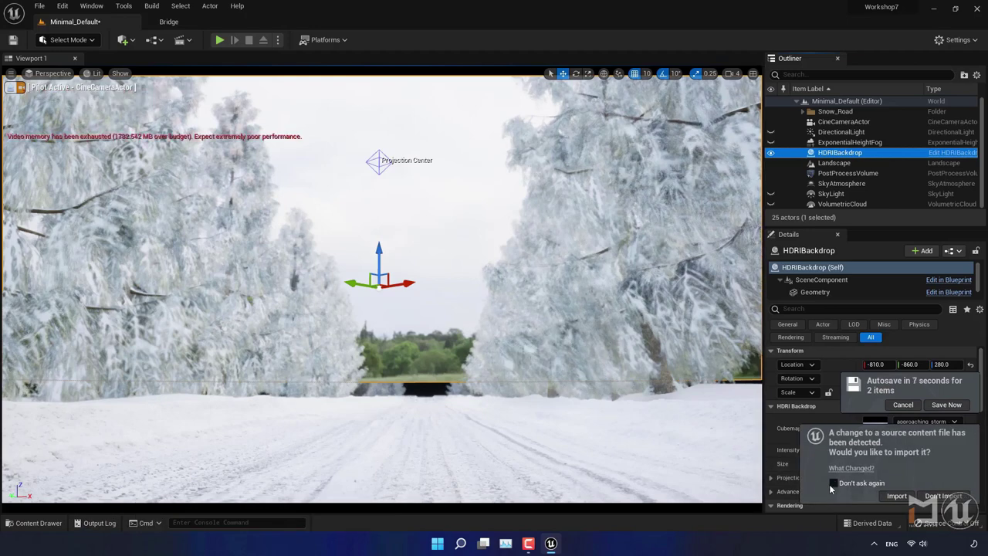
left_click(896, 496)
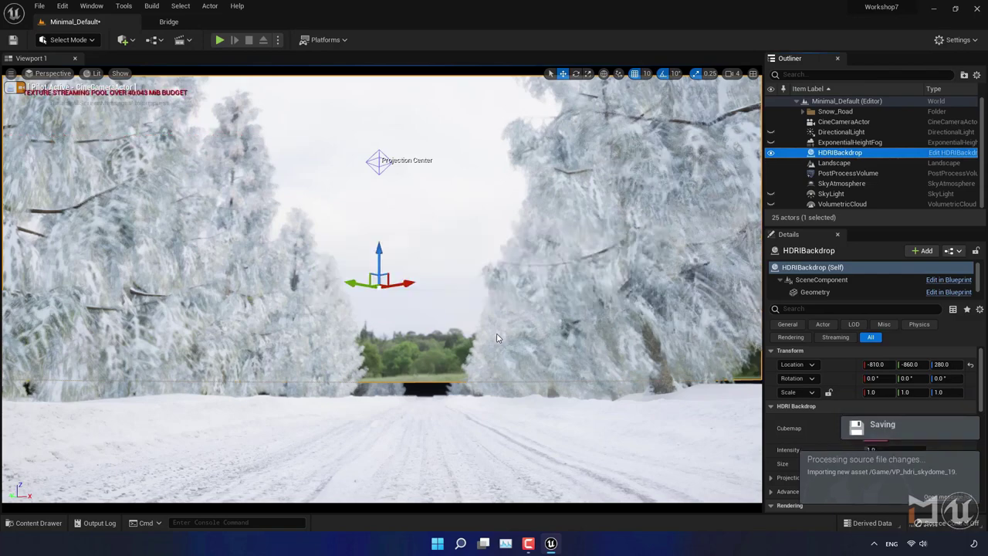
left_click(39, 523)
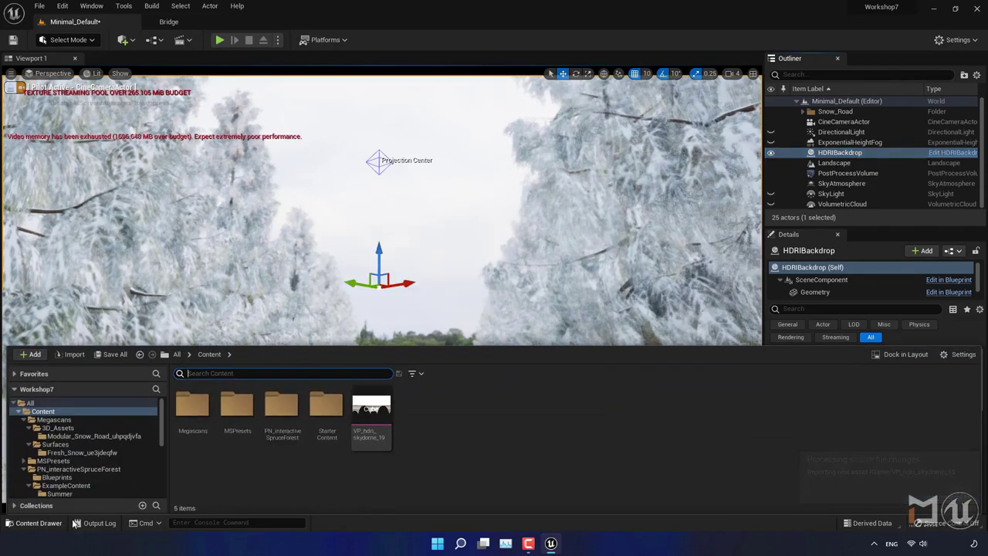
left_click(380, 419)
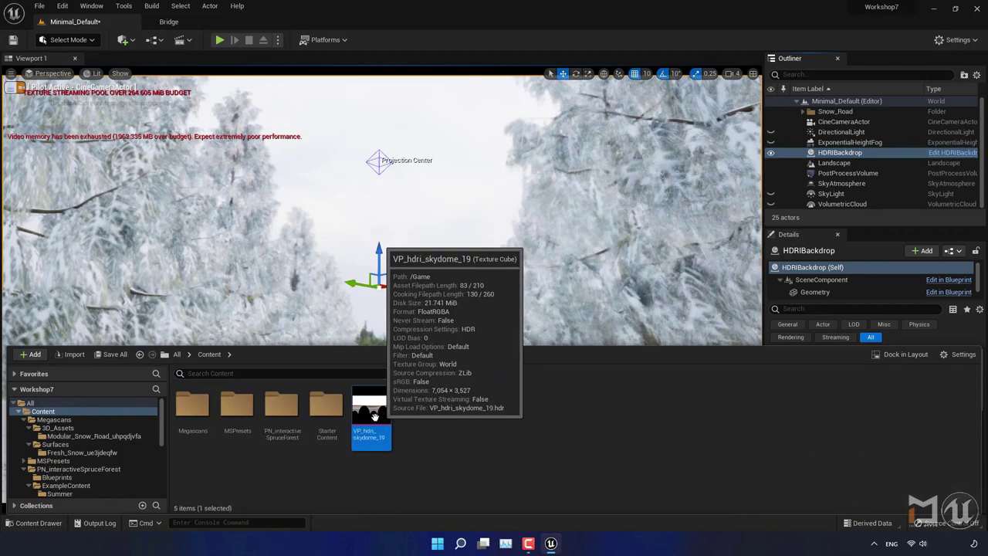
left_click(51, 526)
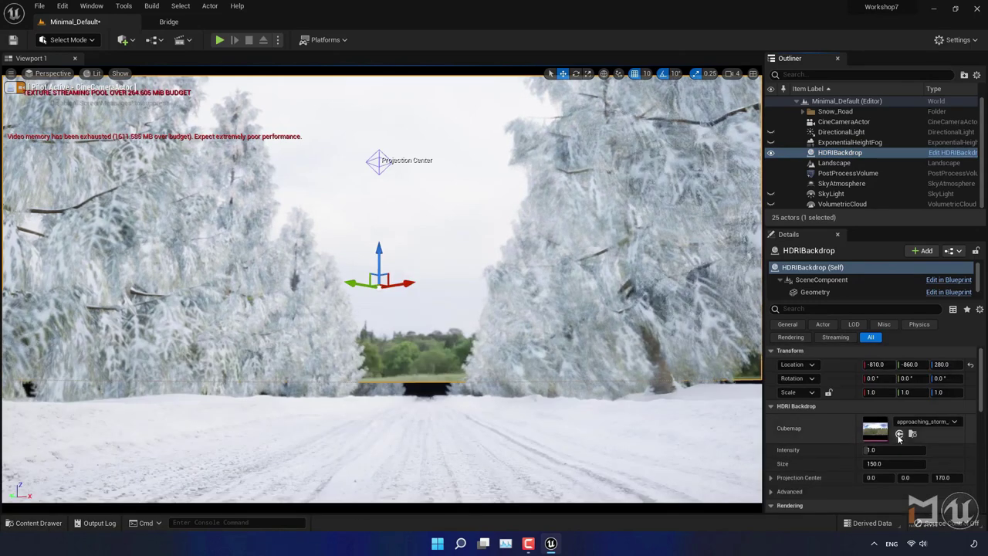
left_click(898, 435)
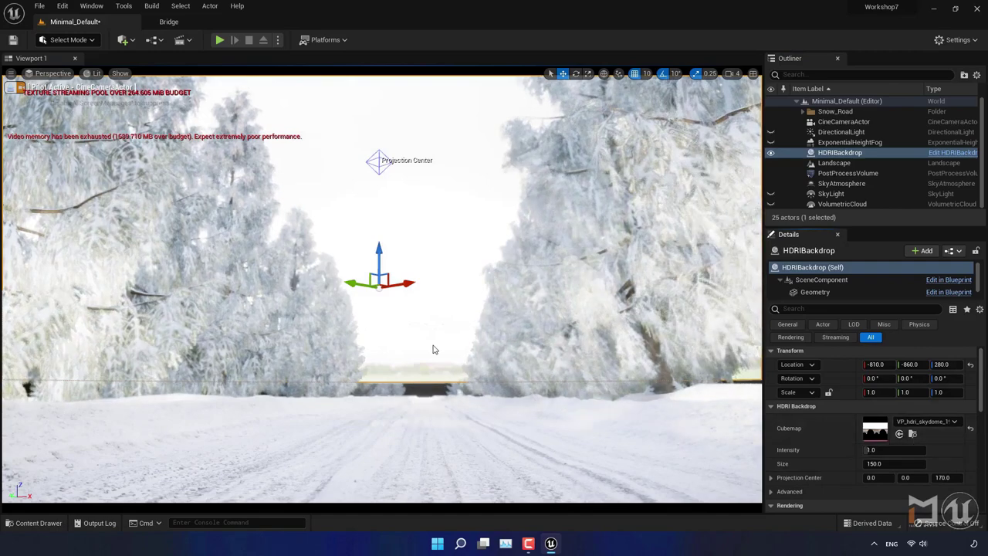
- Try HDRIBackdrop Intensity 0.5, set it back to 1.0, and select the PostProcessVolume
left_click(872, 450)
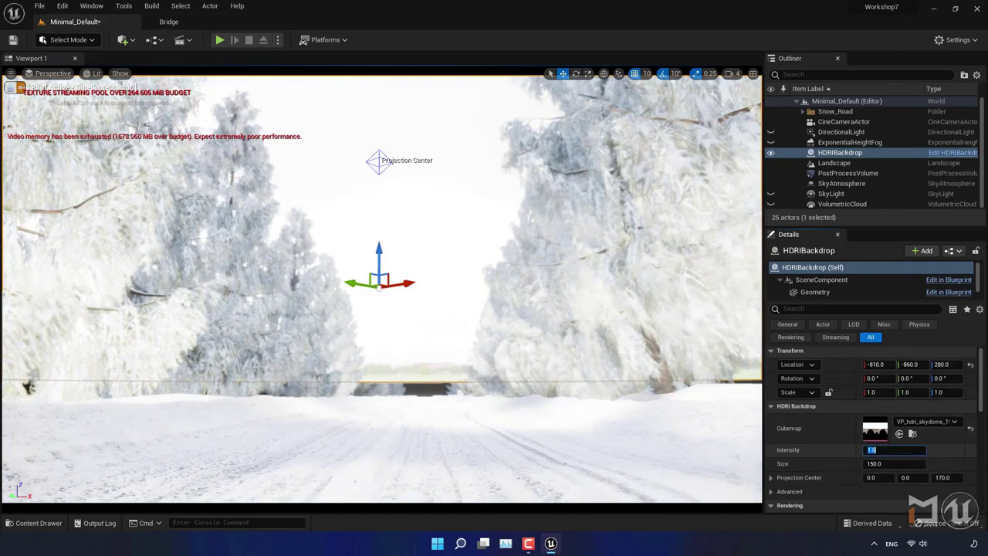
type("0.5")
key("Return")
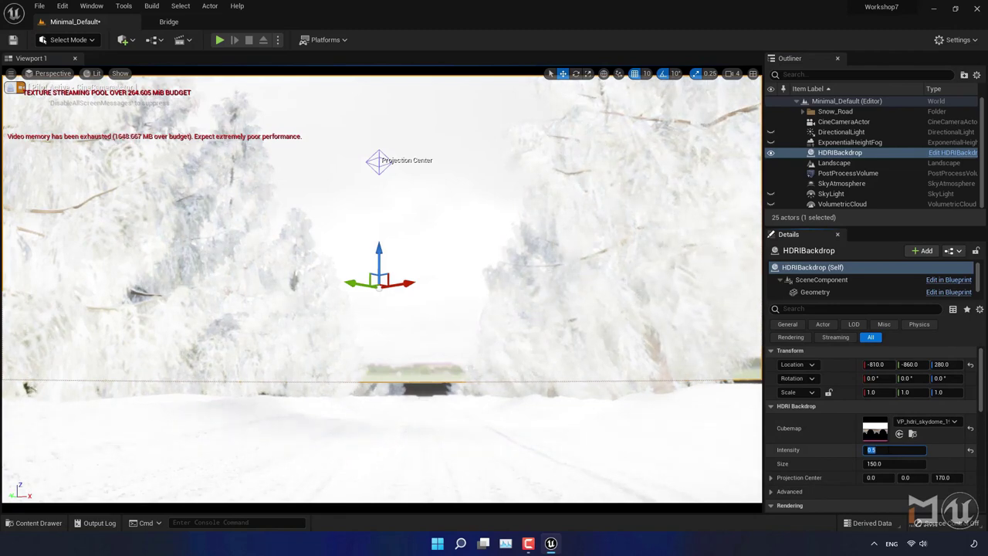
type("1")
key("Return")
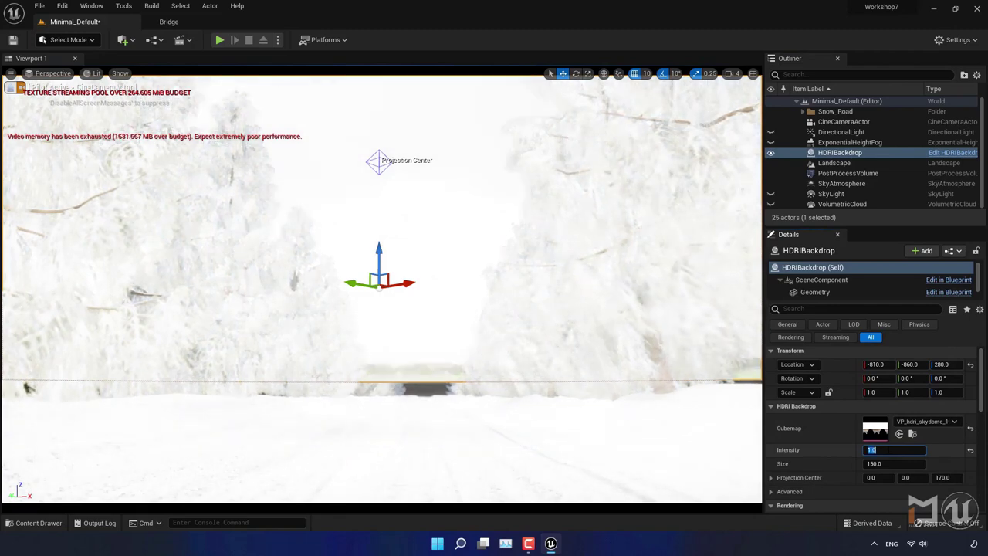
left_click(853, 178)
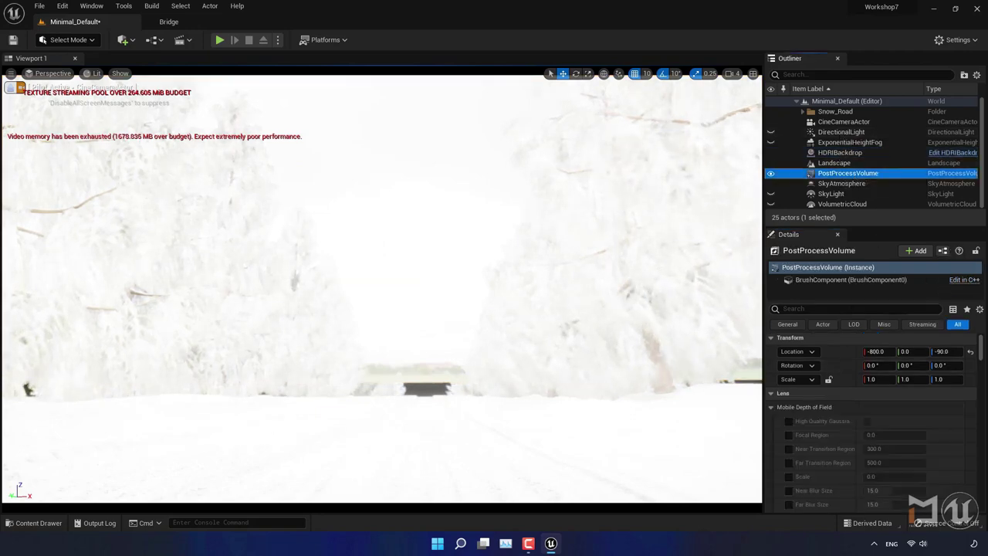
- Set Exposure Compensation to 5.0 via the 'expo' filter, unhide the height fog, and select the foliage trees
left_click(865, 311)
type("expo")
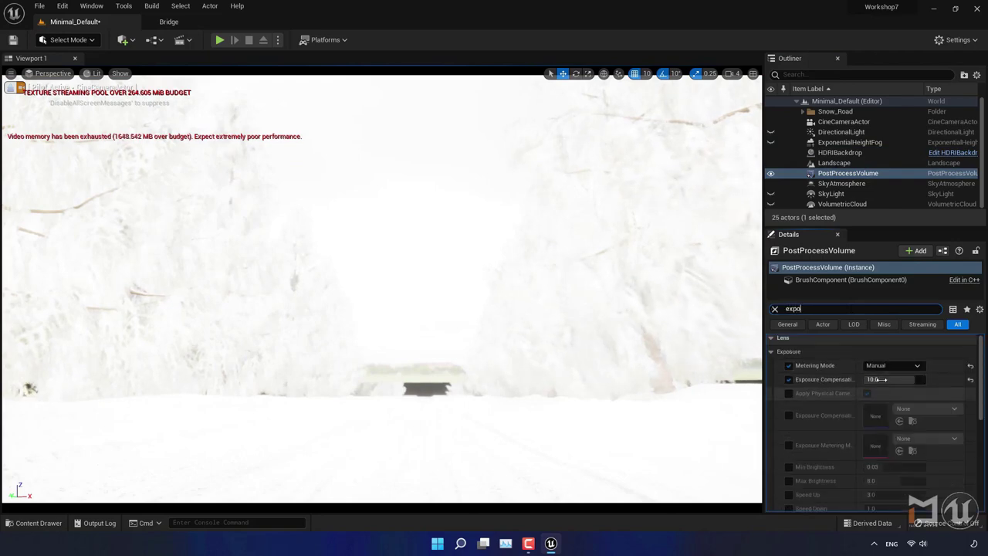
left_click(880, 379)
type("5")
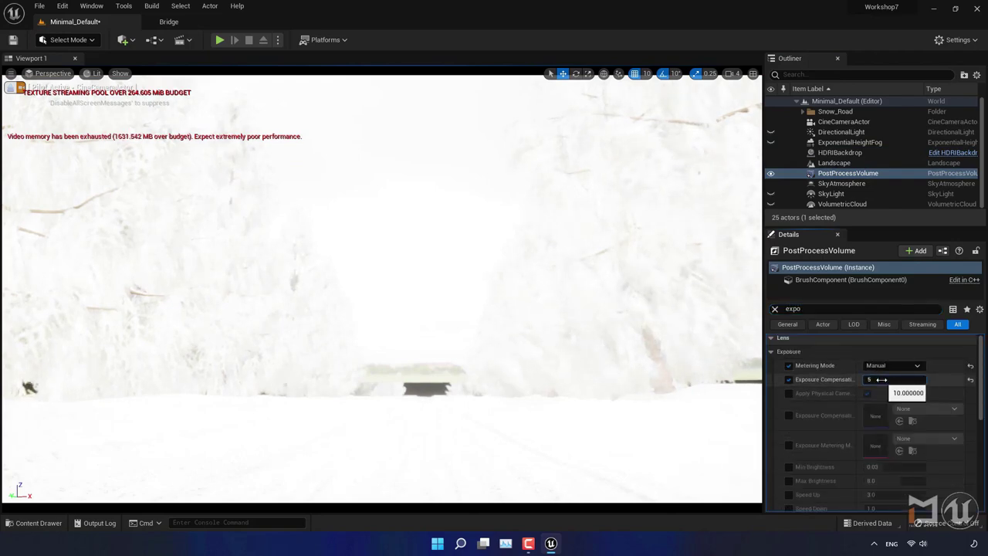
key("Return")
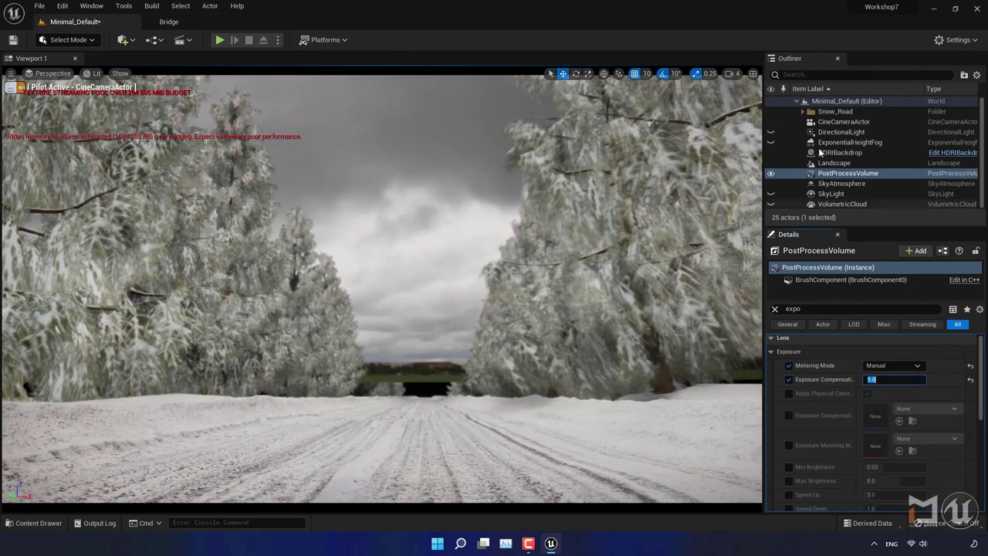
left_click(770, 143)
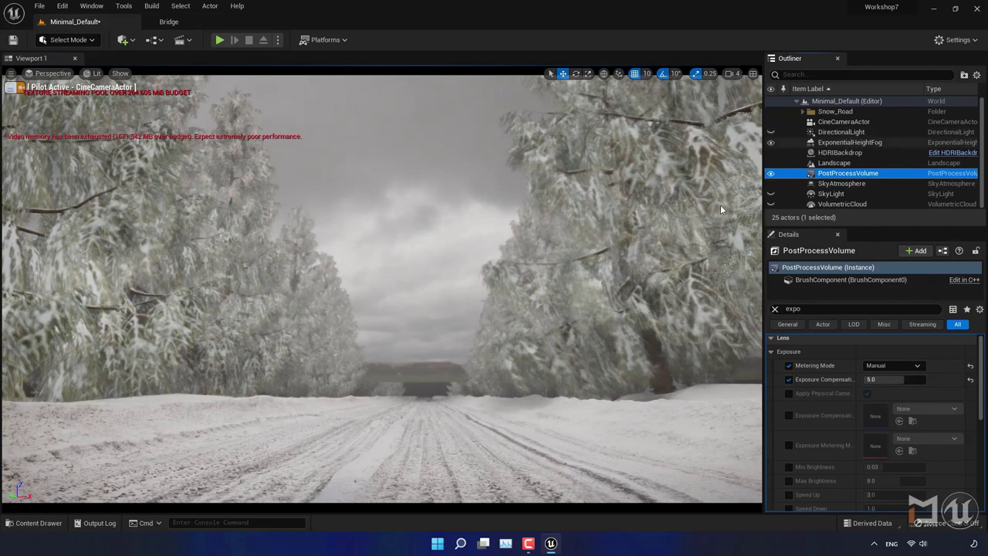
left_click(663, 232)
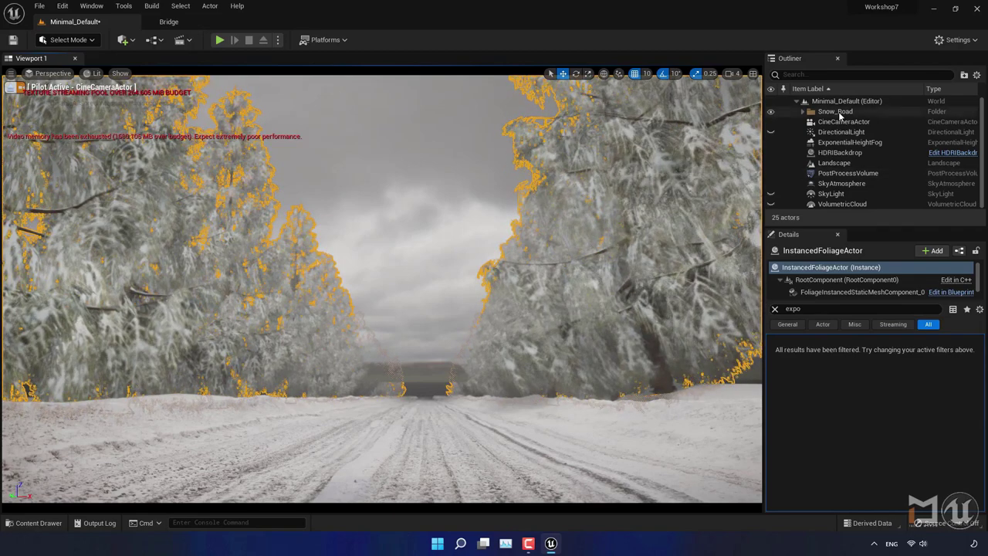
- Select the road pieces and drag the Landscape into the Snow_Road folder
key("Escape")
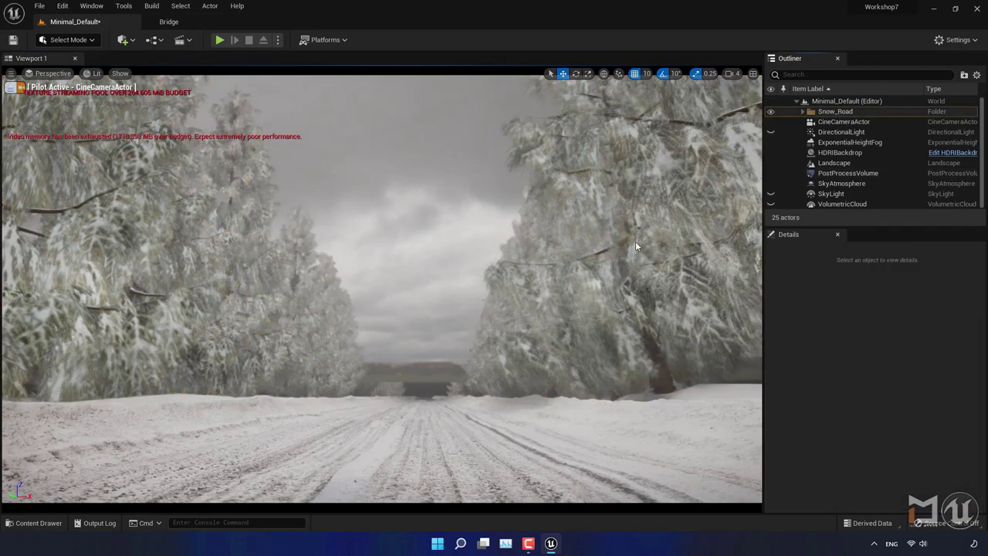
left_click(485, 424)
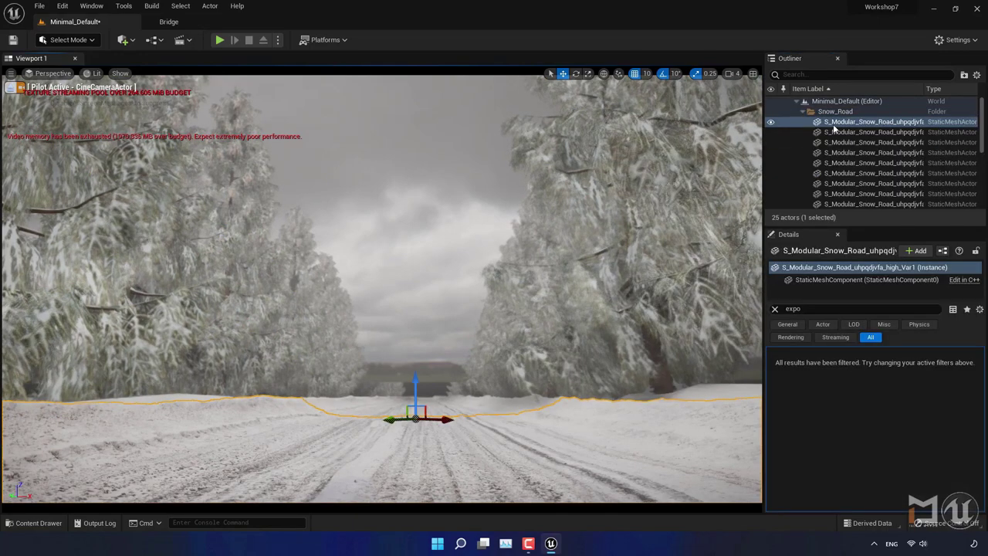
scroll(857, 171, "down", 5)
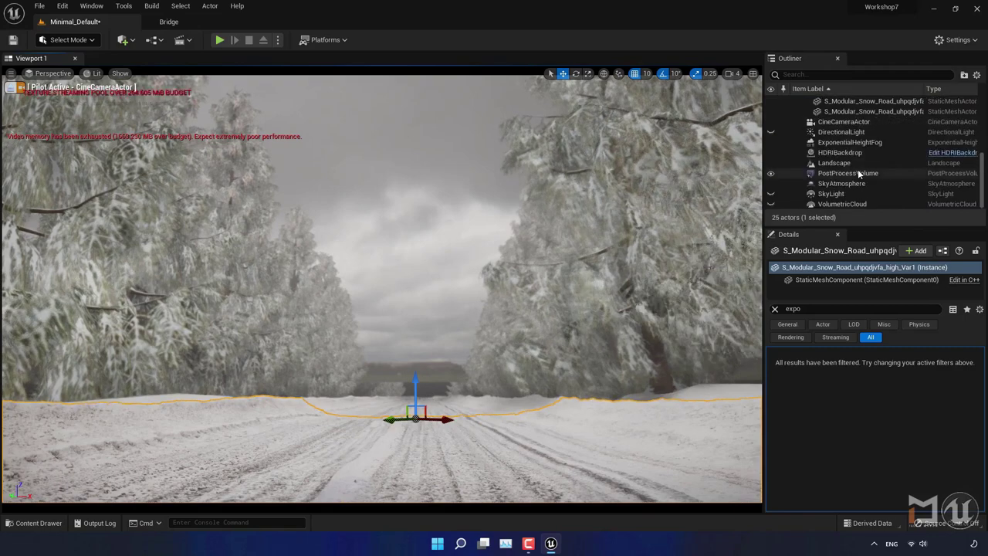
scroll(857, 169, "up", 3)
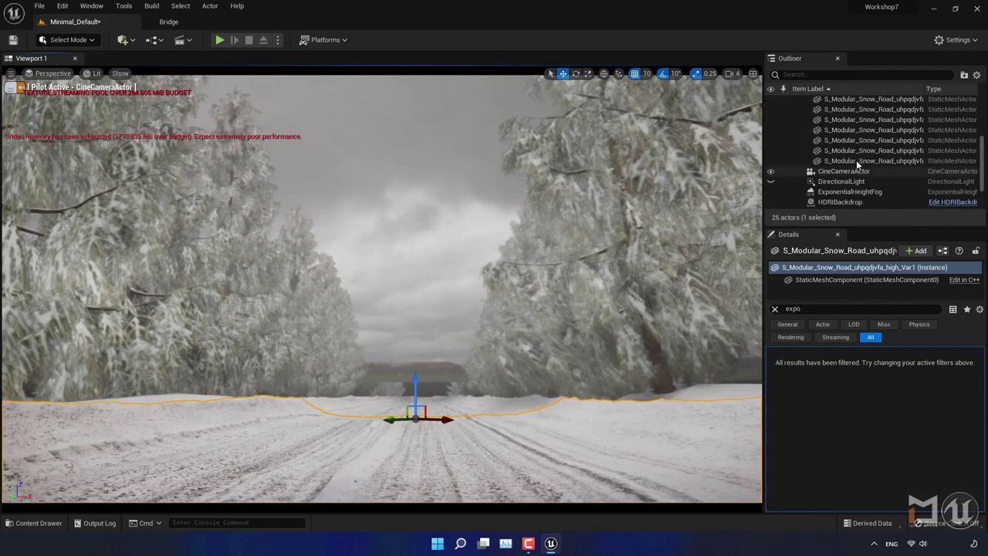
left_click(856, 160, "shift")
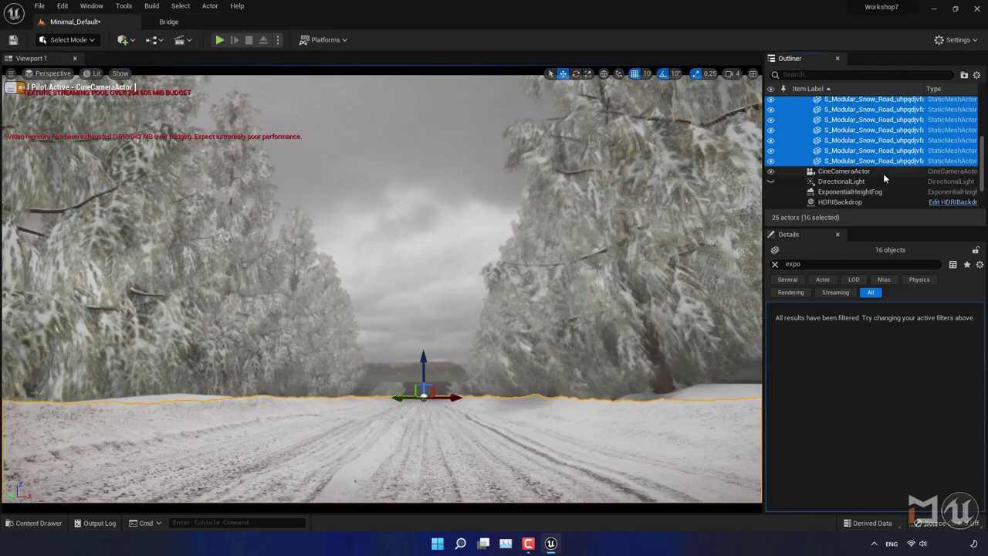
scroll(883, 173, "up", 2)
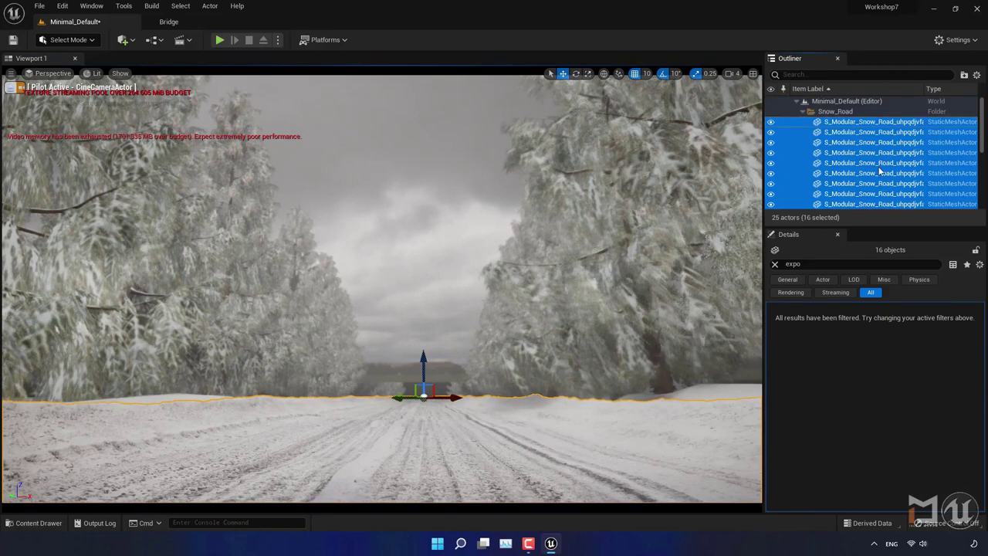
scroll(878, 171, "down", 3)
scroll(876, 169, "down", 2)
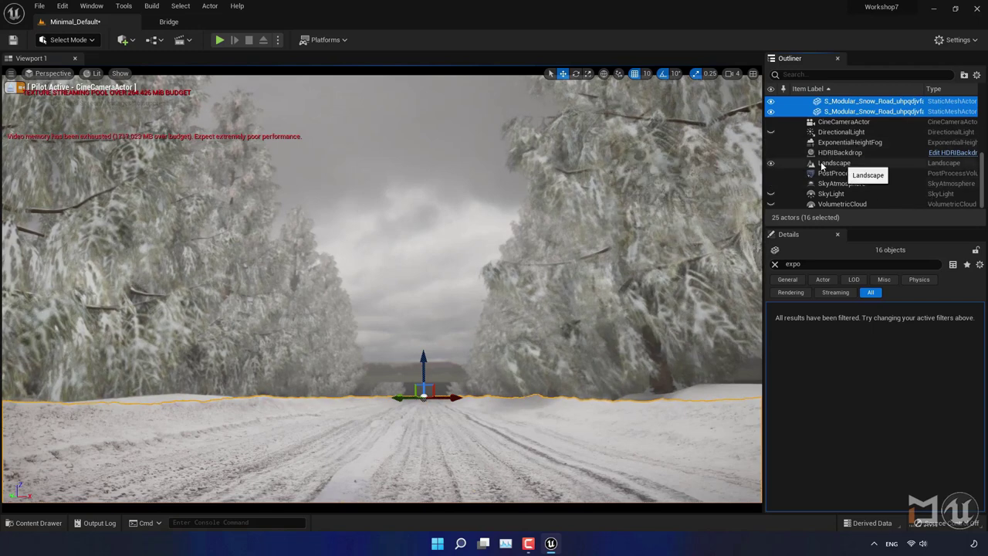
left_click_drag(822, 165, 846, 98)
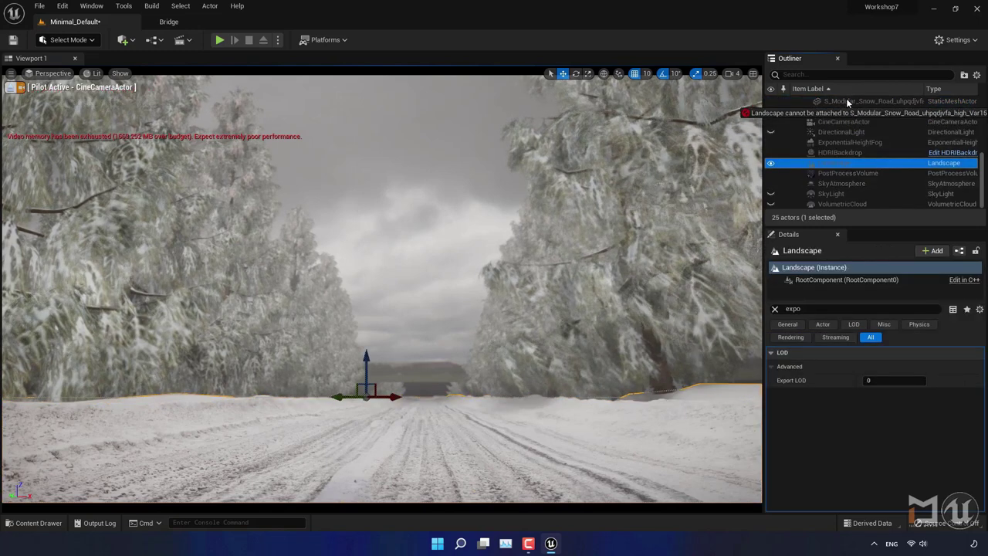
left_click_drag(846, 99, 838, 115)
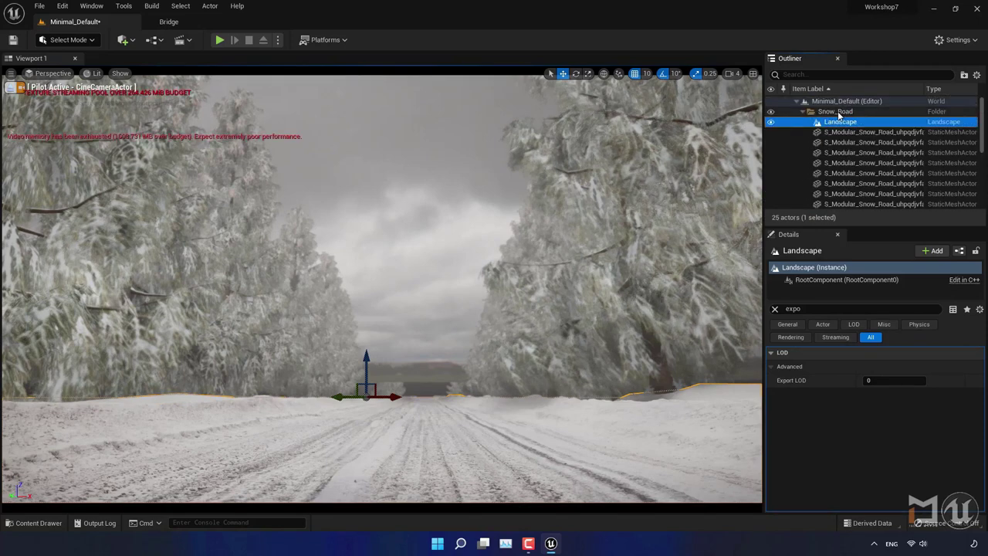
- Select the Landscape with all 16 road pieces and raise them slightly along the Z axis
scroll(864, 156, "down", 5)
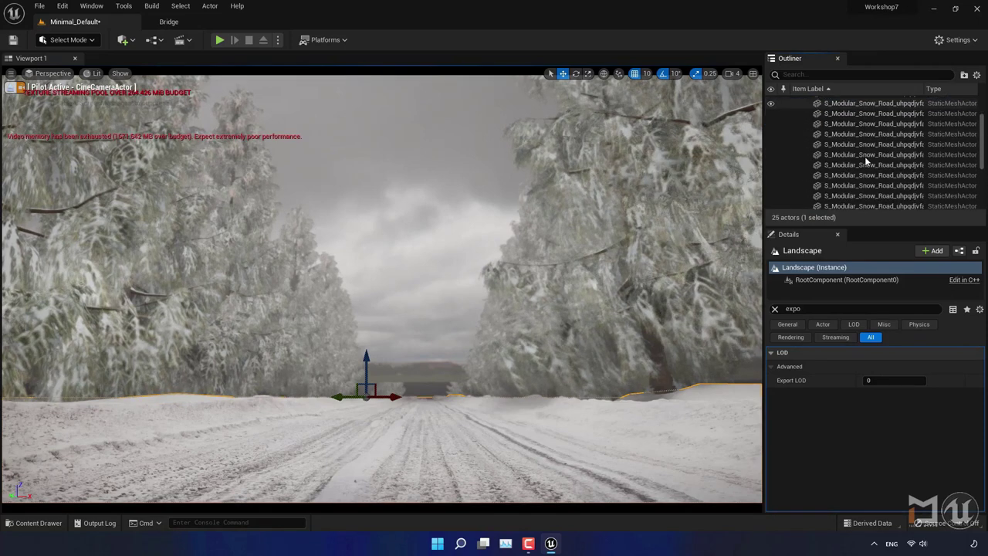
left_click(871, 122, "shift")
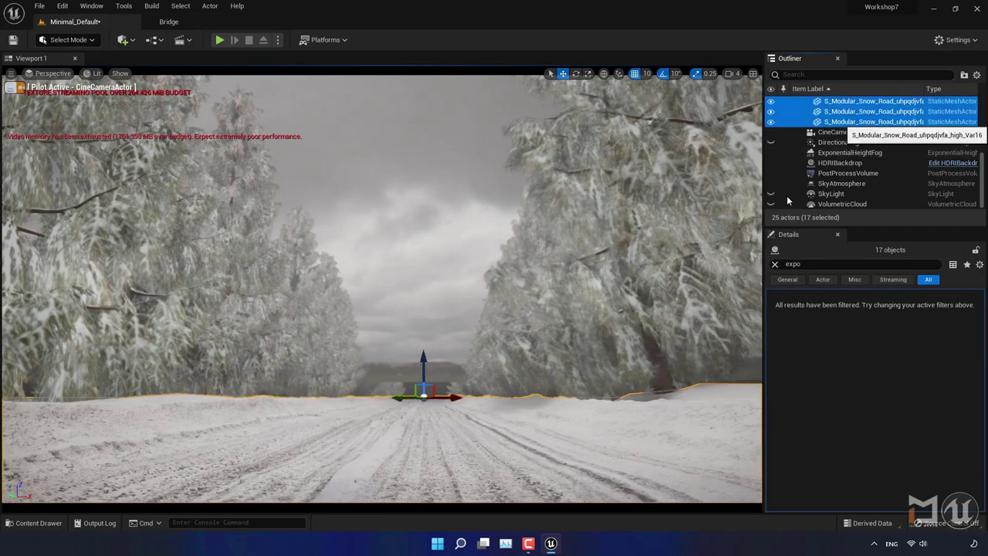
left_click(422, 372)
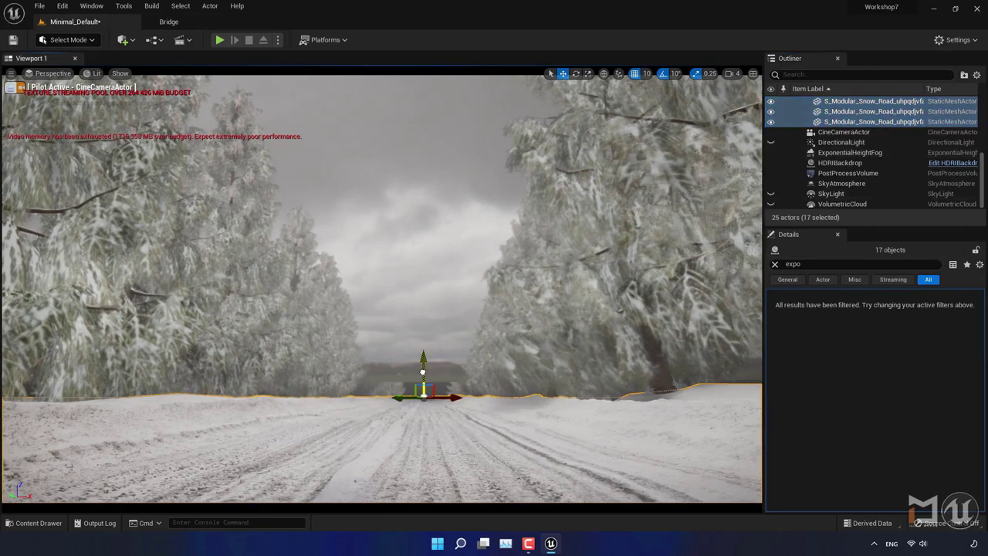
left_click_drag(422, 369, 424, 395)
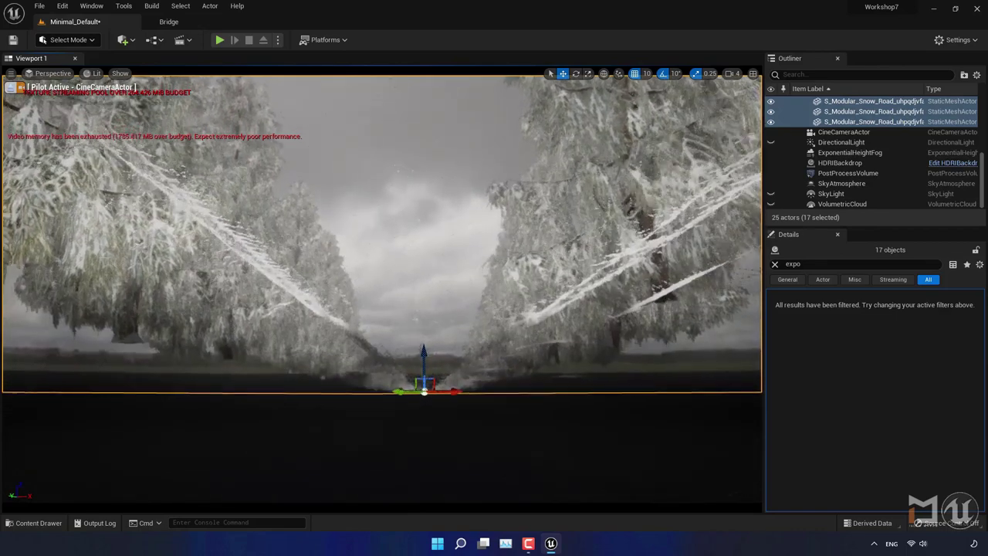
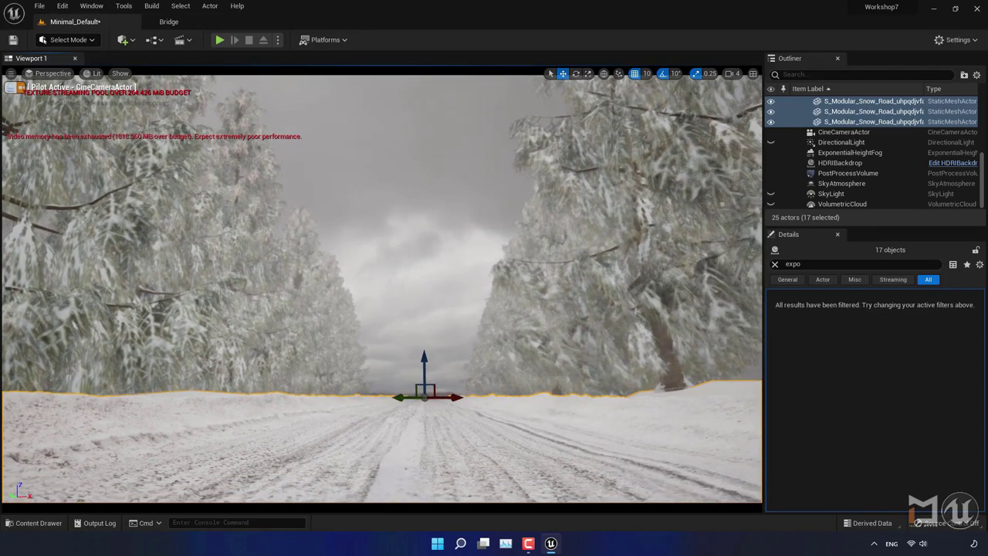
- Select the snow road pieces, test-raise and lower them back into place, then reselect in the Outliner
left_click(839, 163)
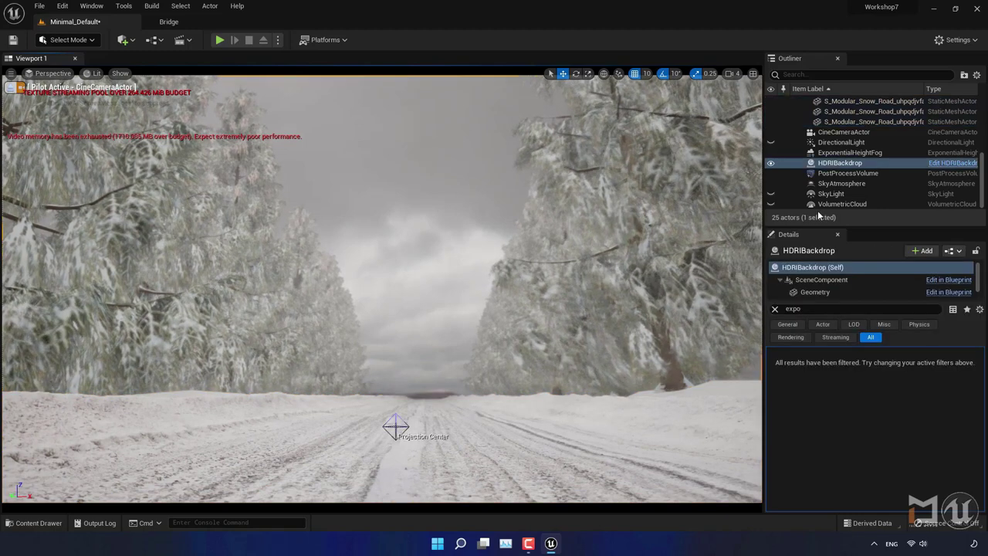
left_click(858, 121)
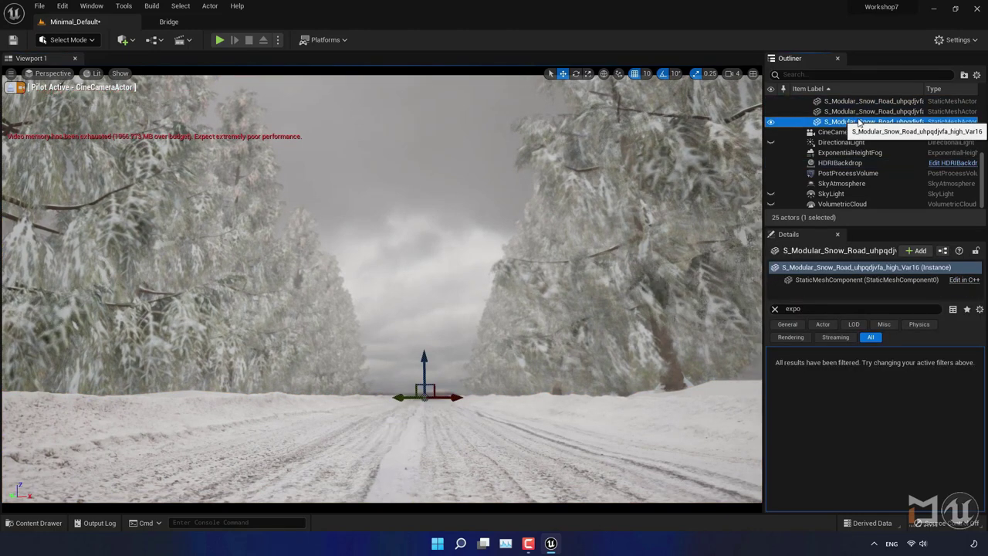
scroll(856, 120, "up", 5)
scroll(855, 119, "up", 2)
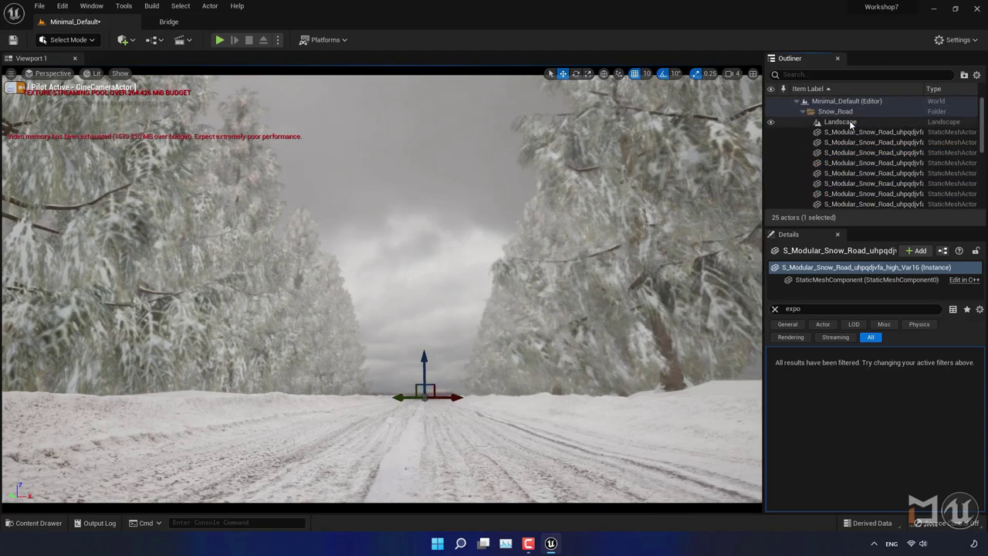
left_click(840, 122, "shift")
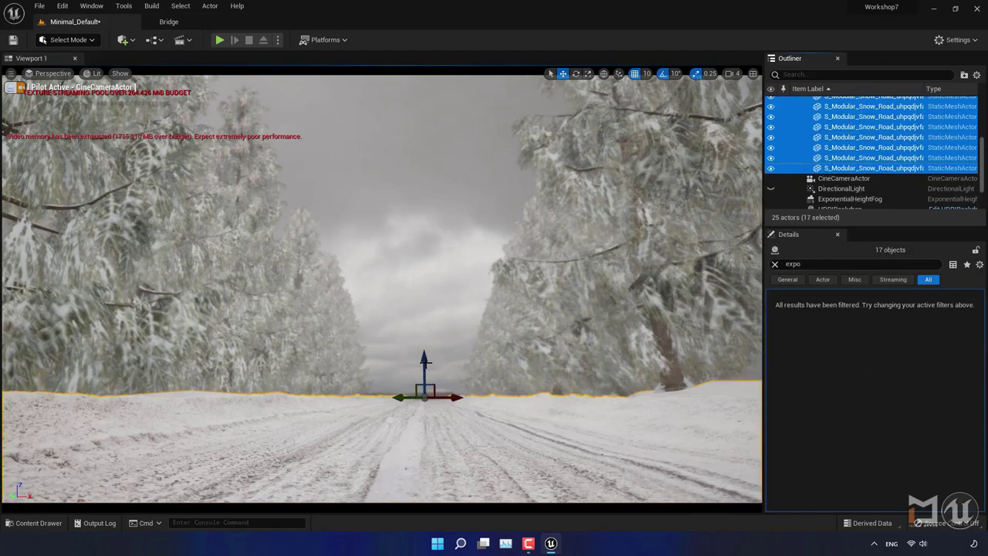
left_click_drag(426, 361, 429, 353)
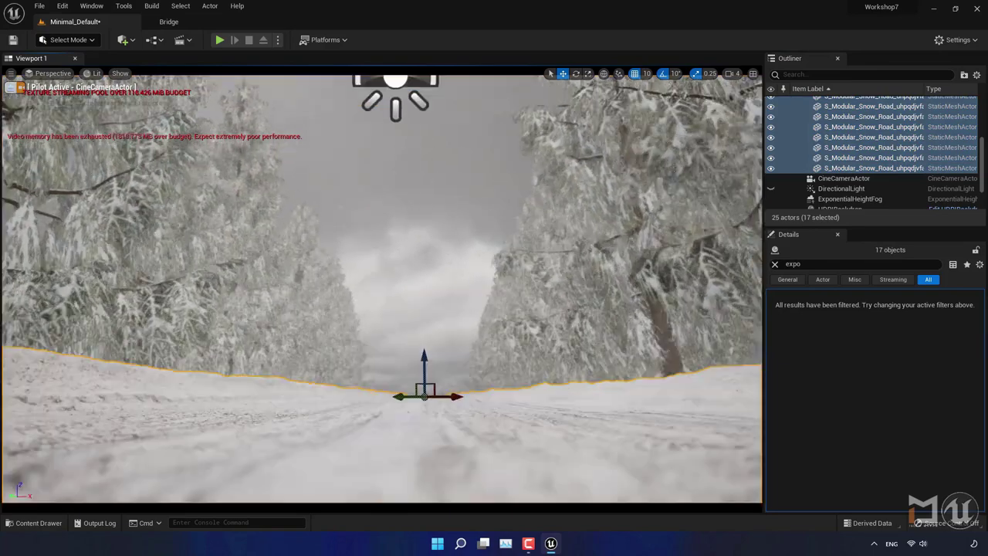
left_click_drag(428, 353, 426, 361)
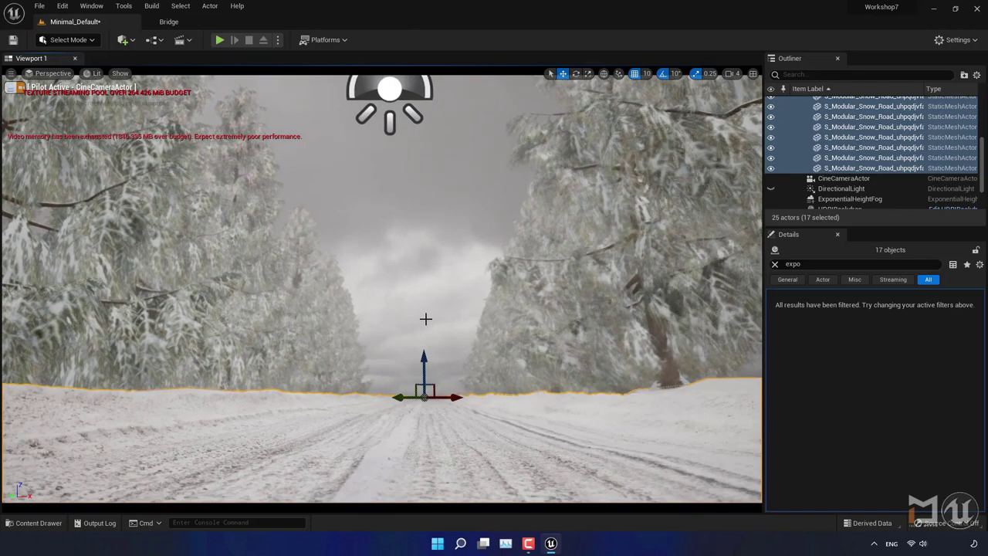
left_click(426, 318)
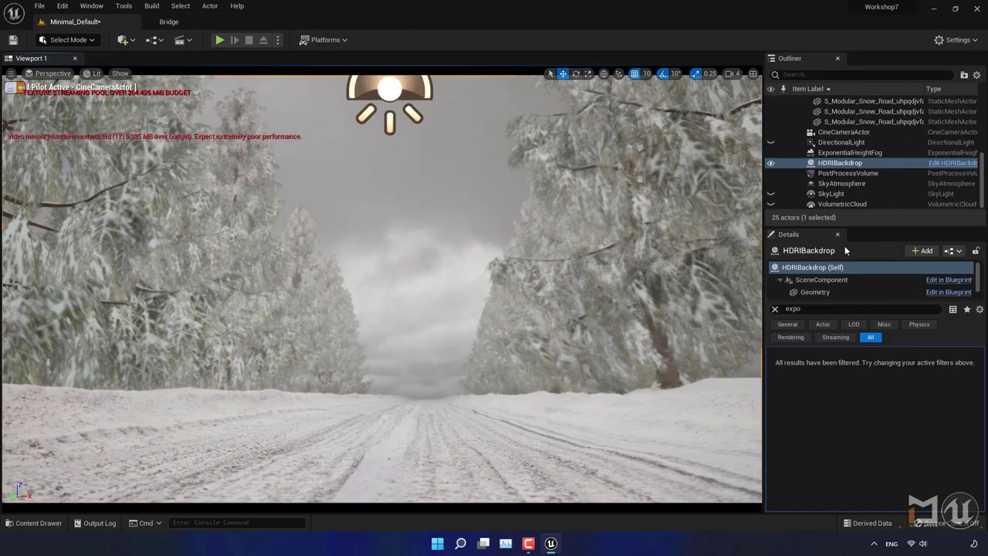
- Select ExponentialHeightFog, collapse the Snow_Road folder and clear the Details property filter
left_click(850, 154)
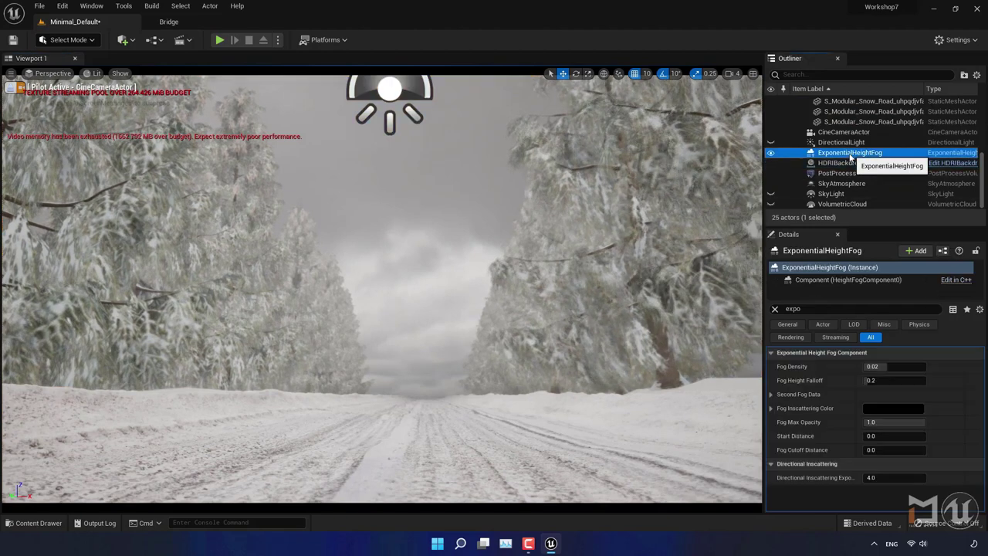
scroll(845, 154, "up", 5)
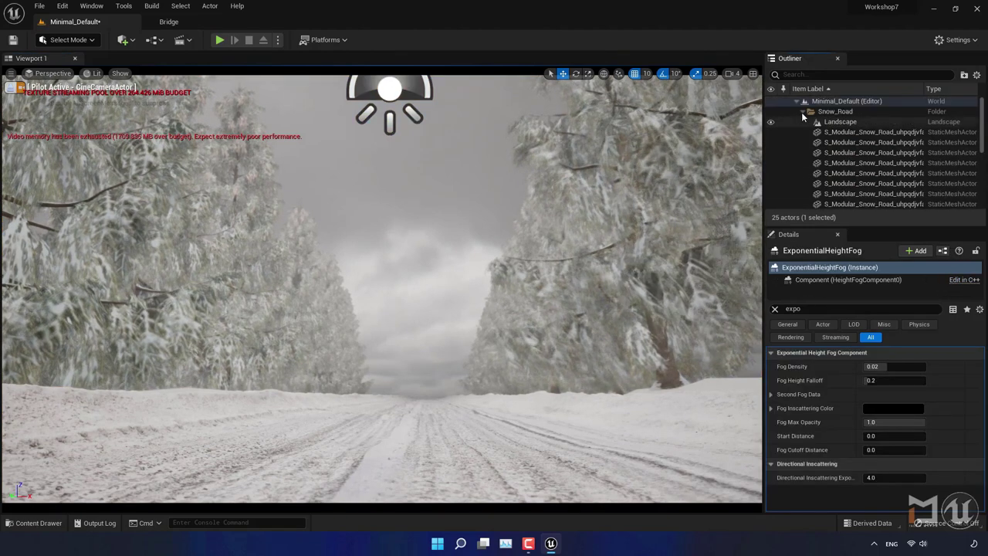
left_click(802, 111)
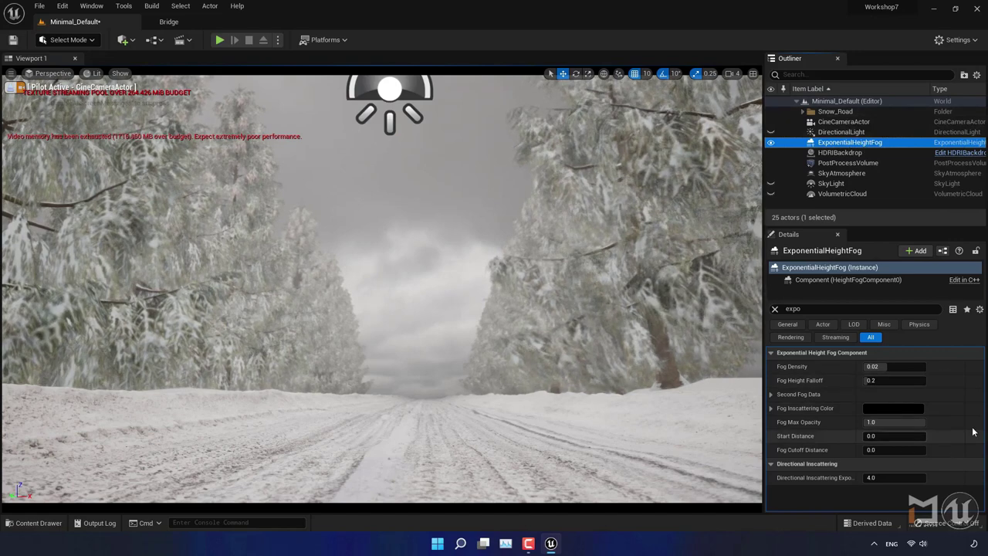
left_click(777, 308)
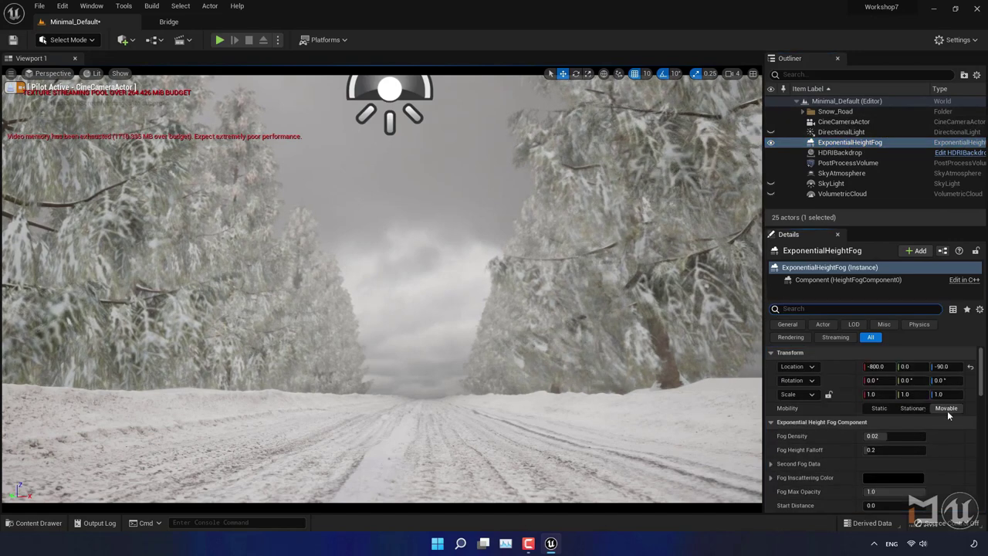
mouse_move(981, 361)
left_mouse_down()
mouse_move(981, 410)
mouse_move(931, 435)
left_mouse_up()
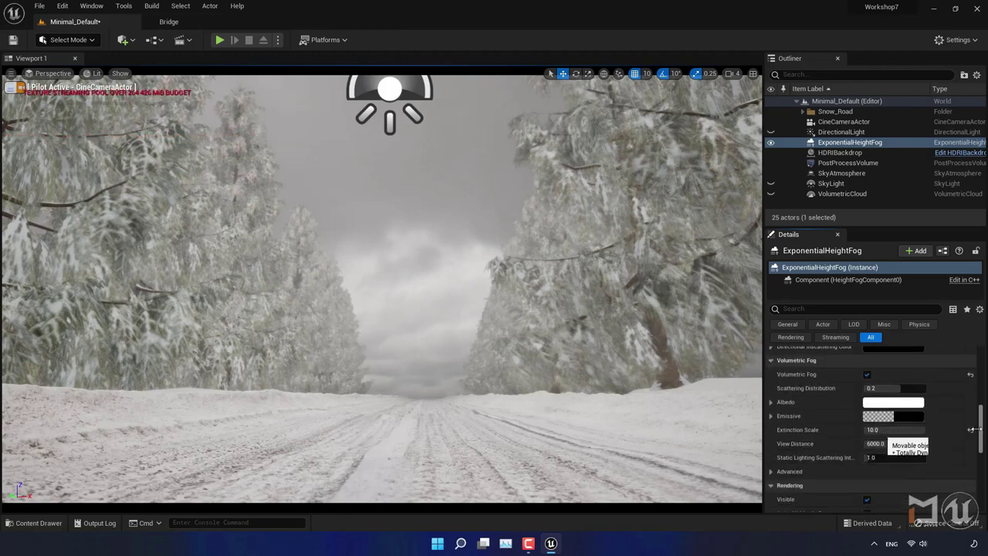
- Set the volumetric fog Extinction Scale to 20, then to 30
left_click(881, 430)
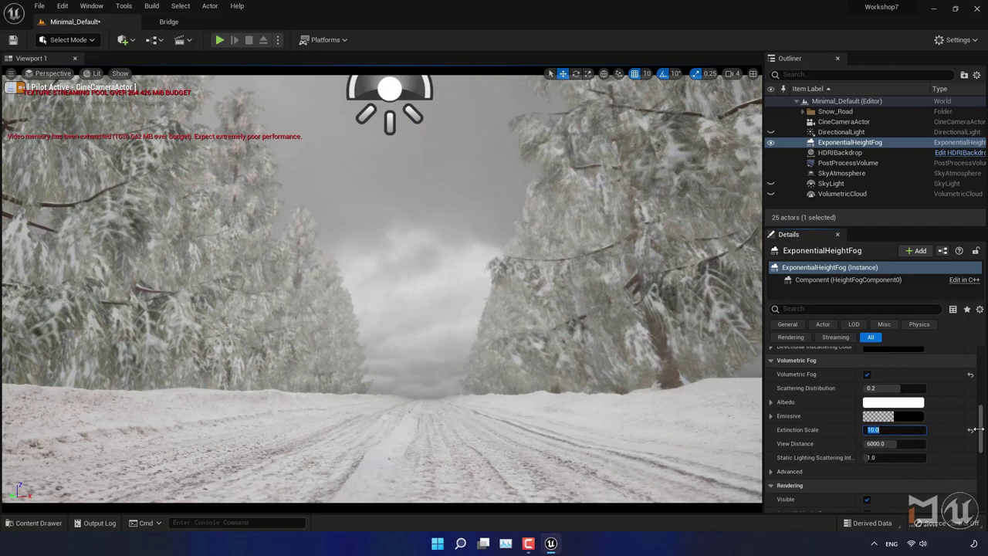
type("2")
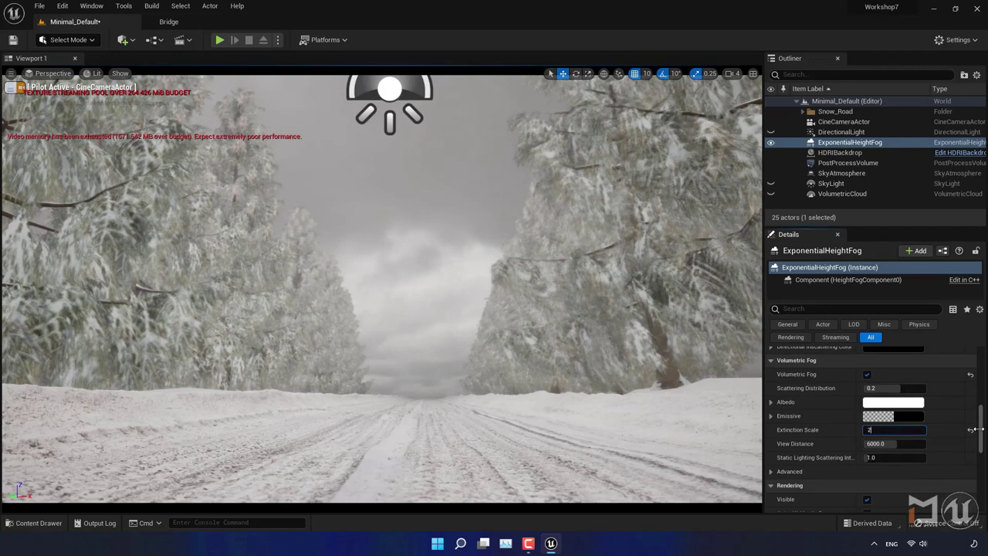
type("0.0")
key("Return")
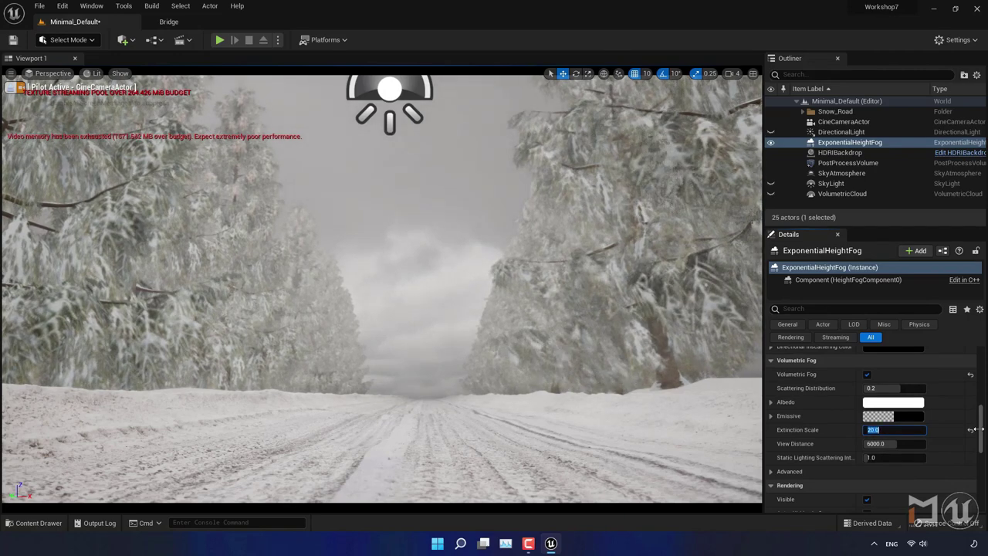
type("3")
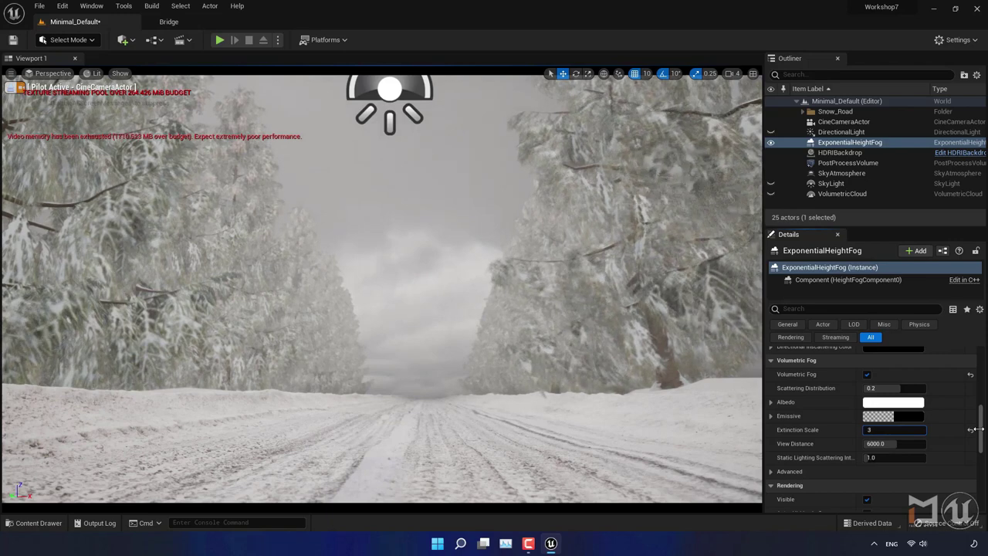
type("0.0")
key("Return")
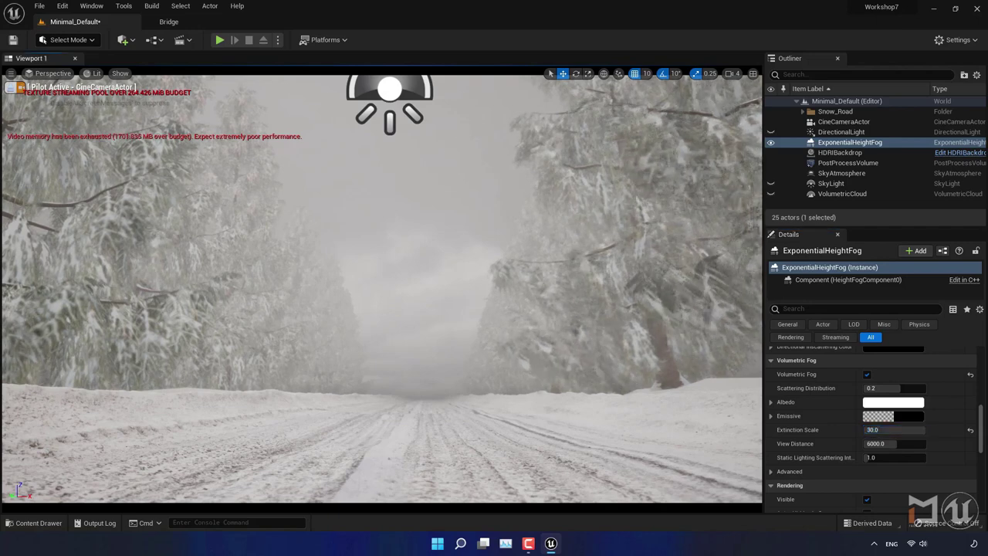
- Toggle game view with G to hide the sun icon, then select DirectionalLight through VolumetricCloud
left_click(839, 152)
key("g")
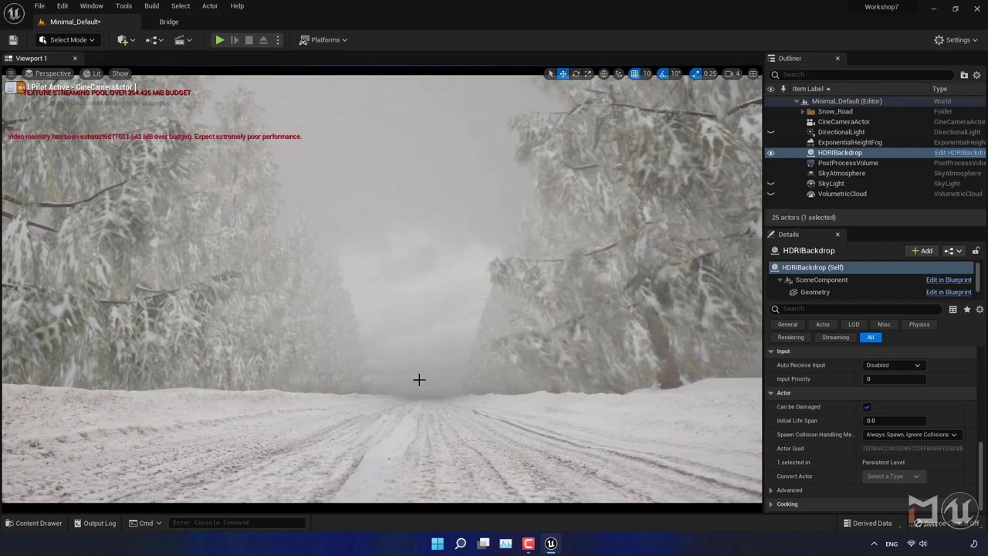
left_click(841, 135)
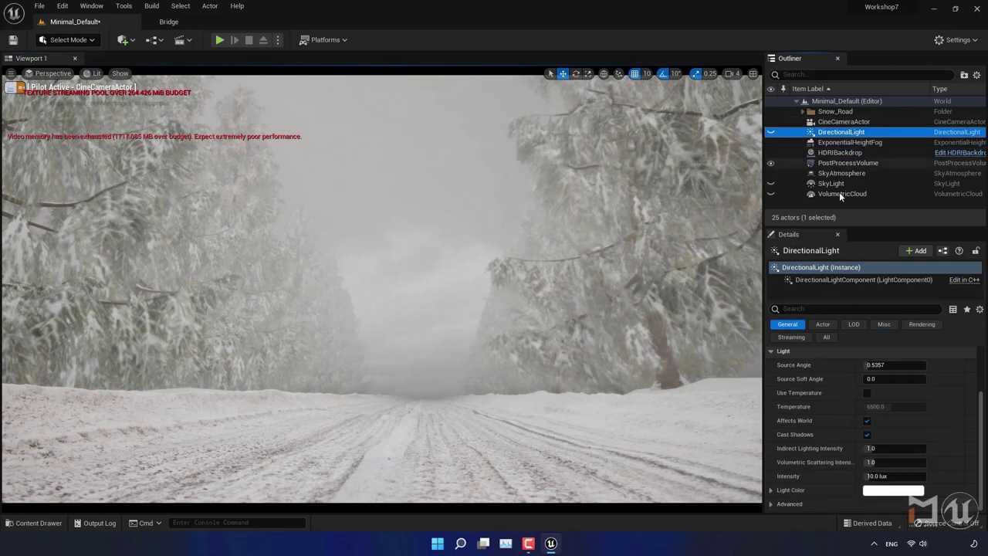
left_click(839, 194, "shift")
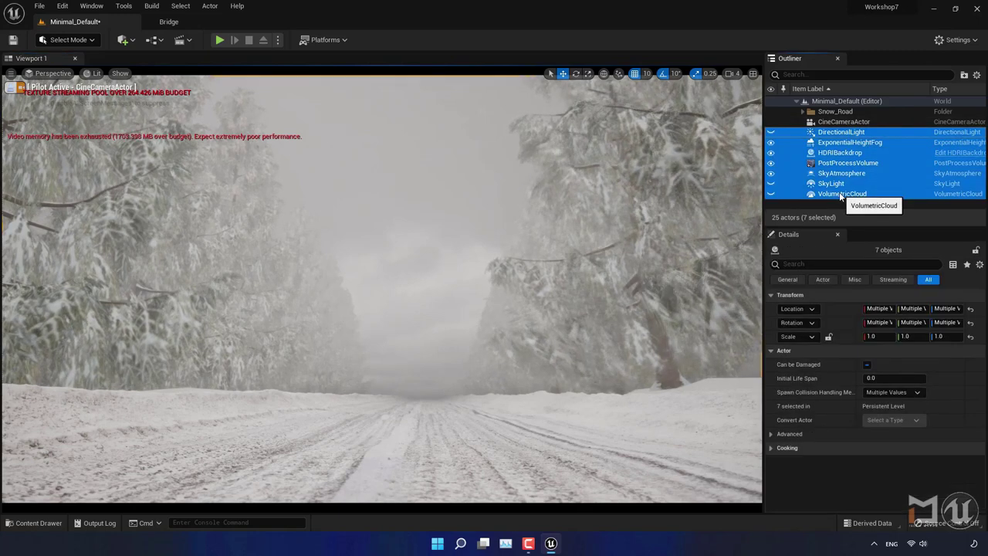
- Move the selected lighting actors into a new folder named Lighting, then collapse it
right_click(839, 194)
mouse_move(863, 426)
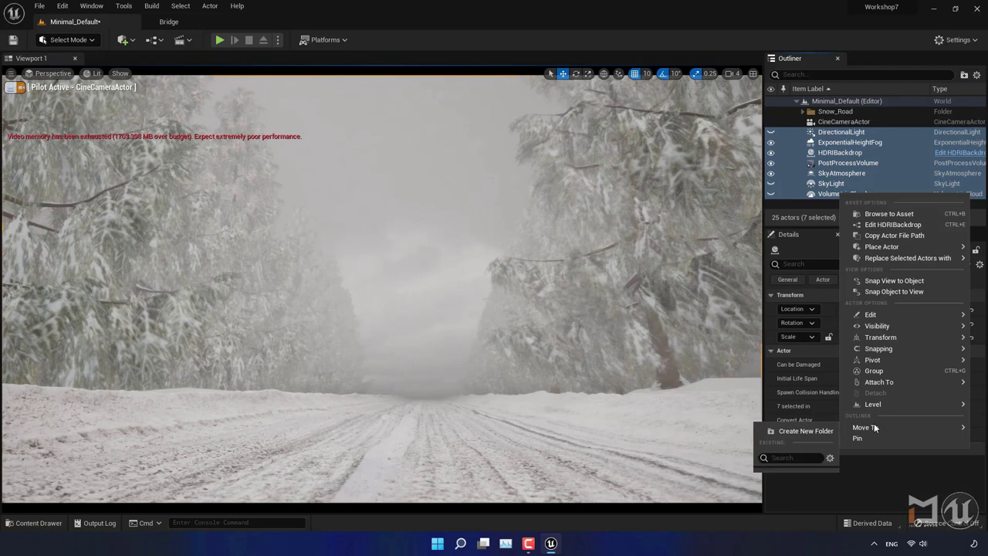
left_click(812, 426)
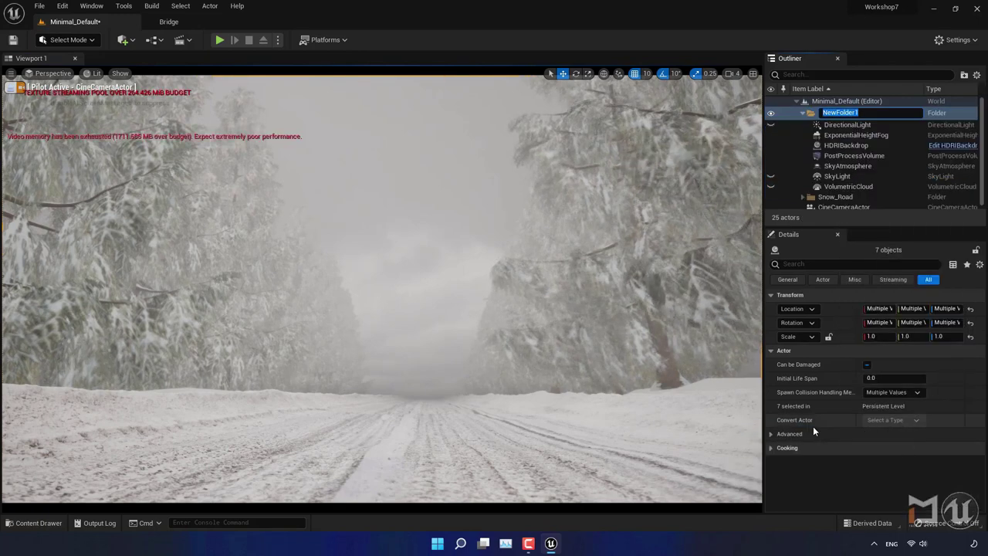
type("Lighting")
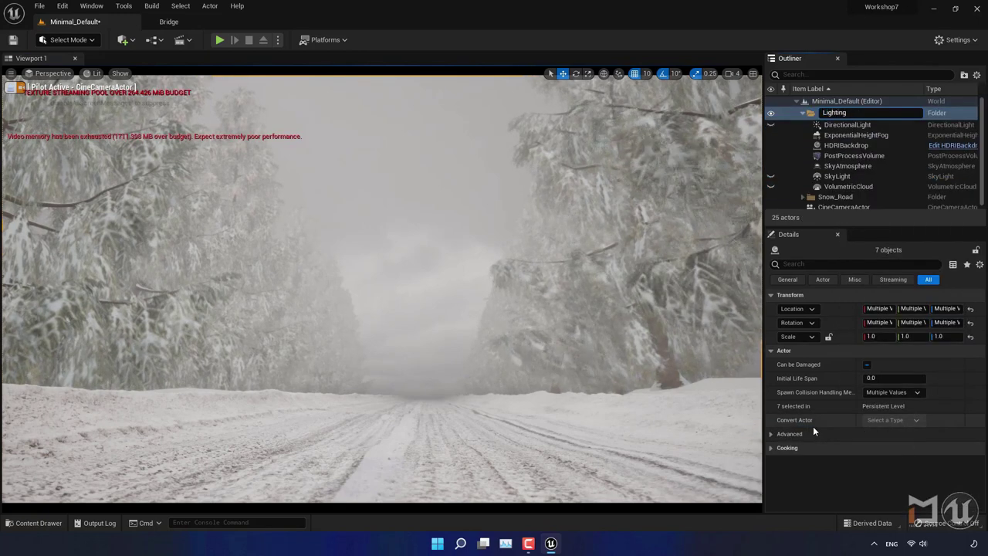
key("Return")
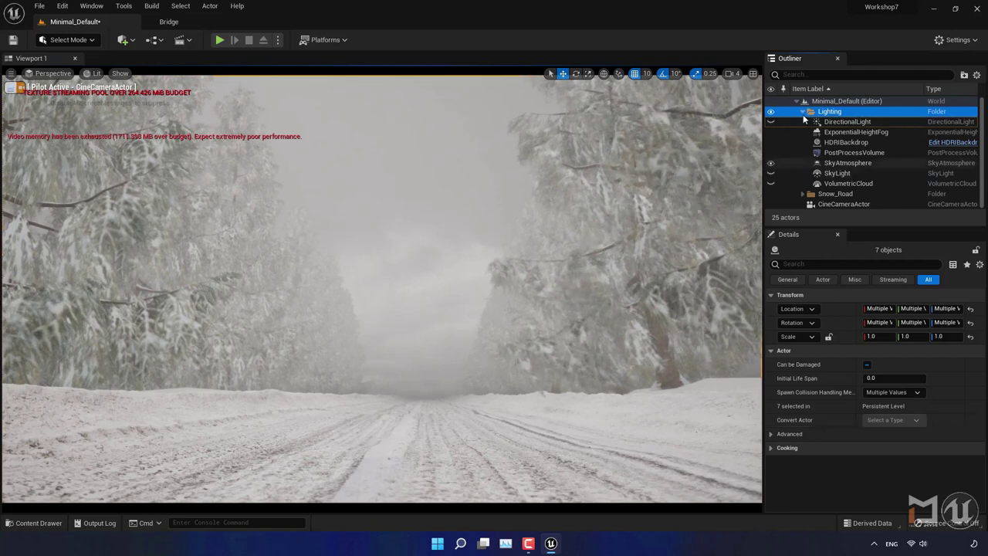
left_click(802, 112)
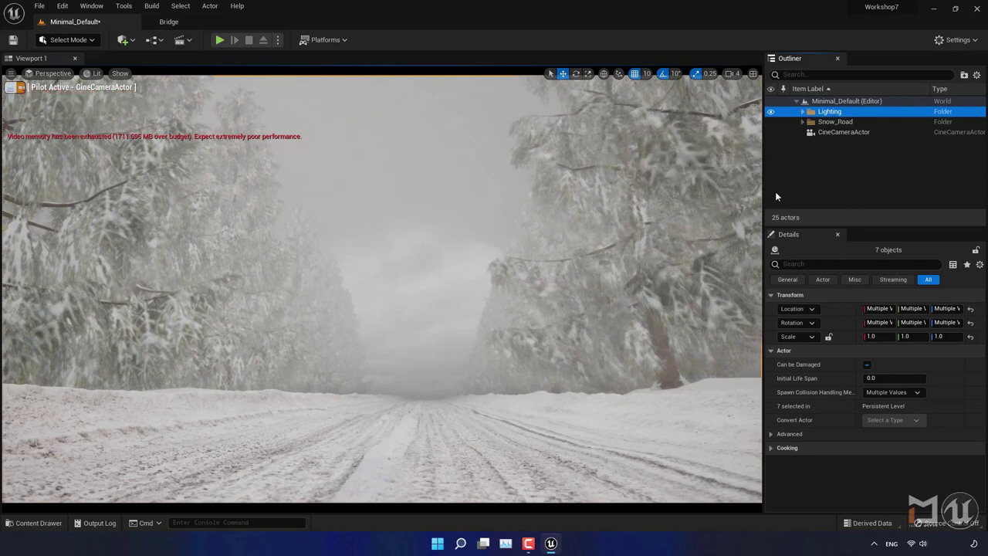
- In the Lighting folder, hide HDRIBackdrop and make SkyLight, VolumetricCloud and DirectionalLight visible
left_click(802, 112)
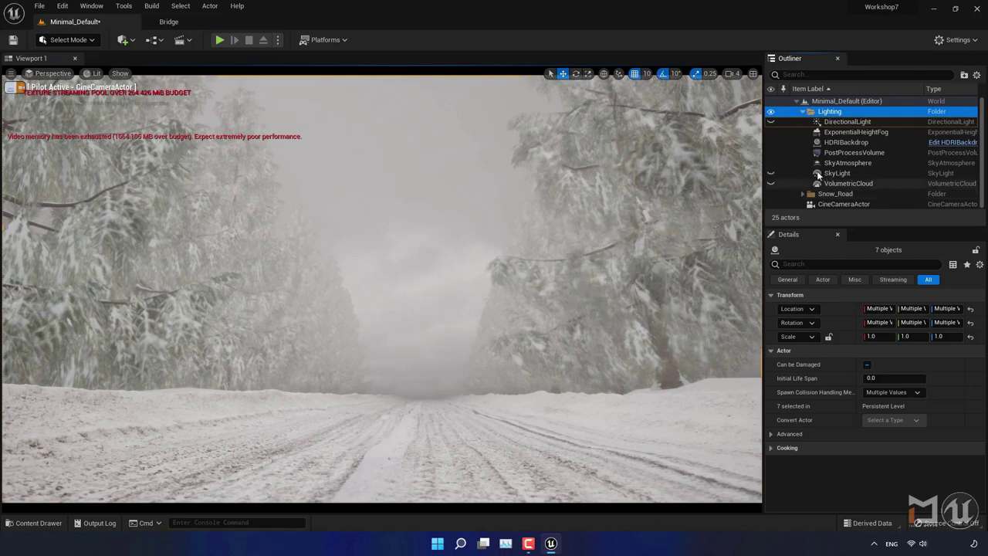
left_click(771, 142)
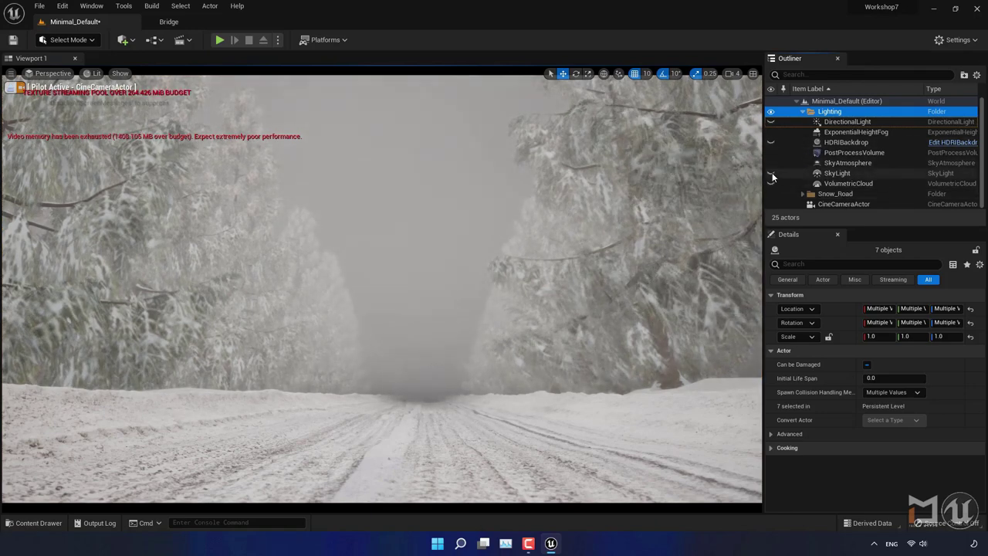
left_click(771, 173)
left_click(771, 183)
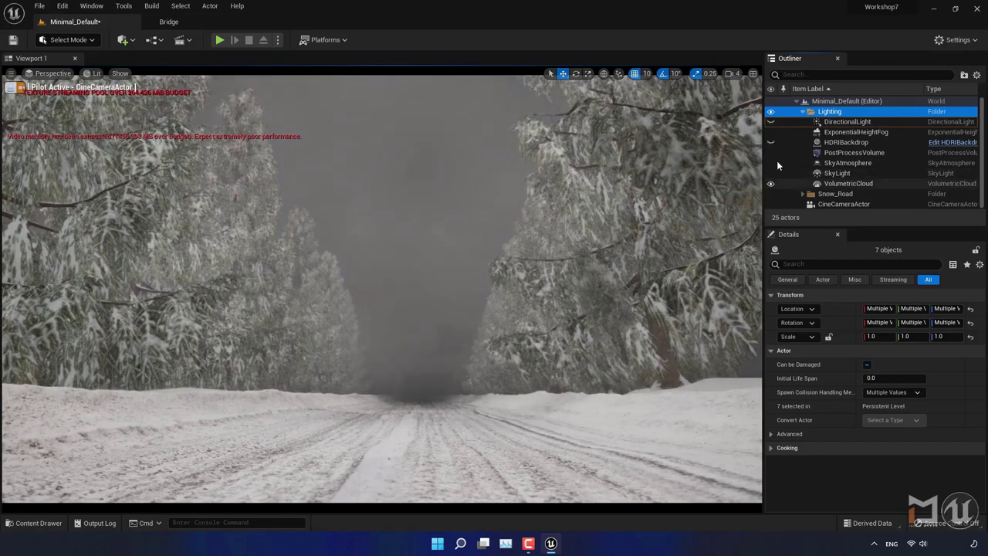
left_click(770, 122)
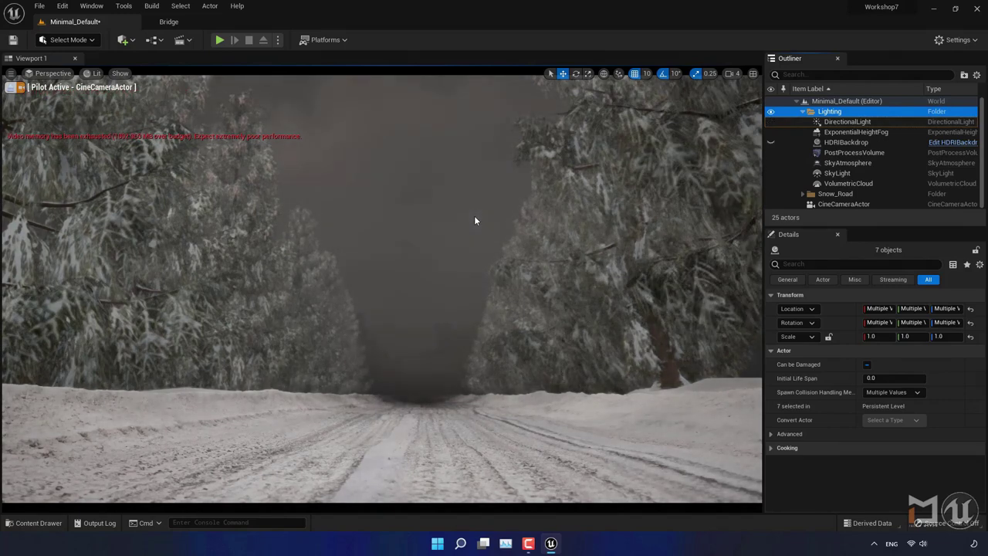
left_click(770, 123)
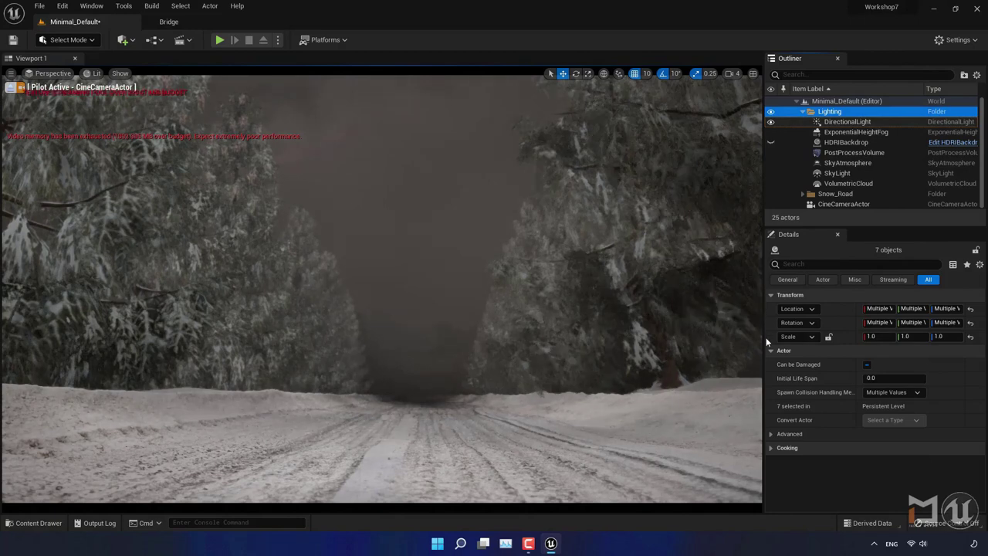
- Filter the PostProcessVolume's Details by 'expo' and set Exposure Compensation to 9.0
left_click(859, 153)
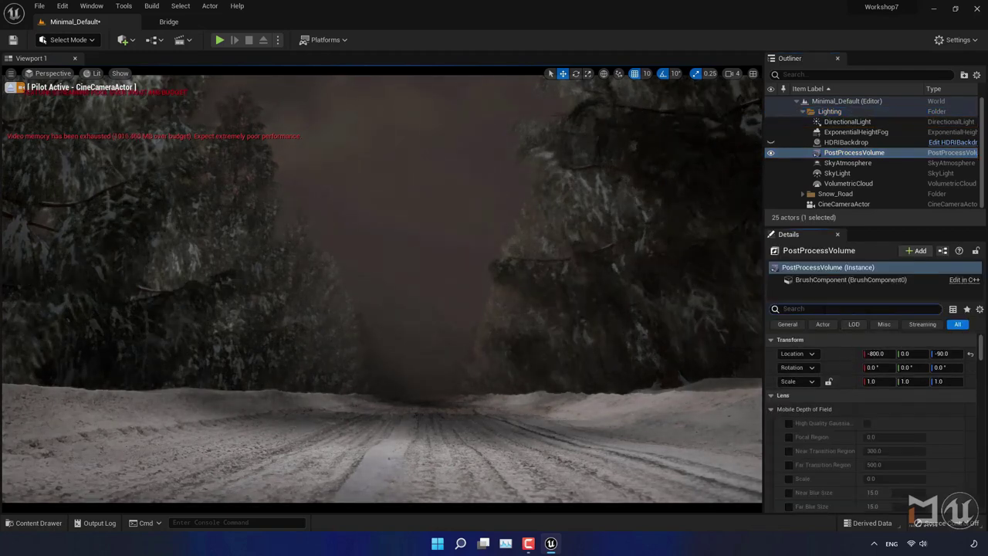
type("expo")
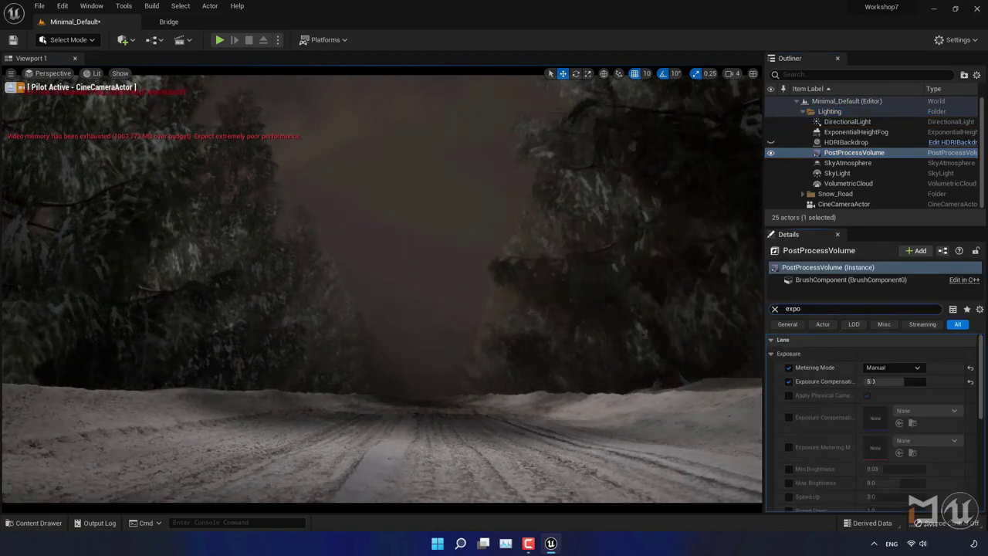
left_click(871, 382)
type("2")
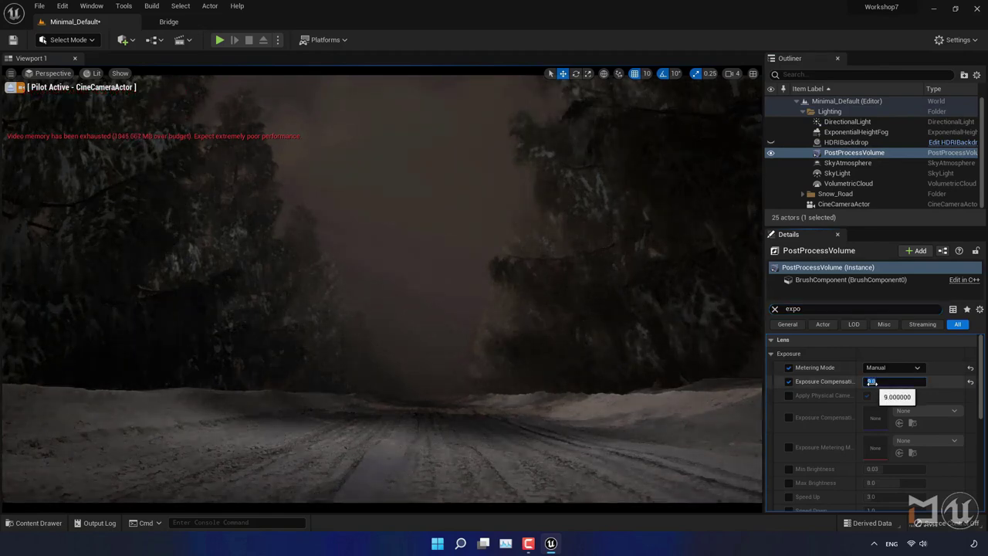
key("Return")
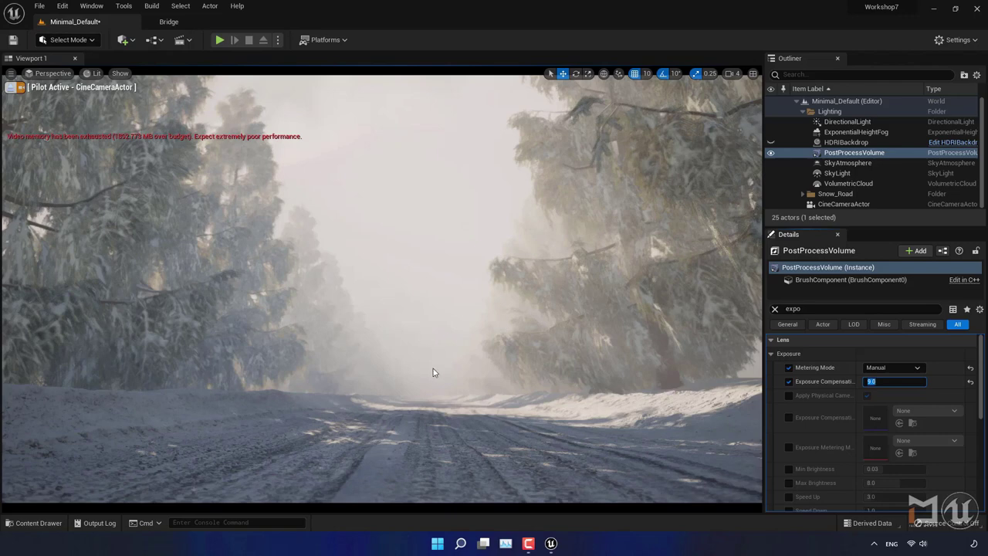
- Set the viewport Screen Percentage to 90
left_click(11, 74)
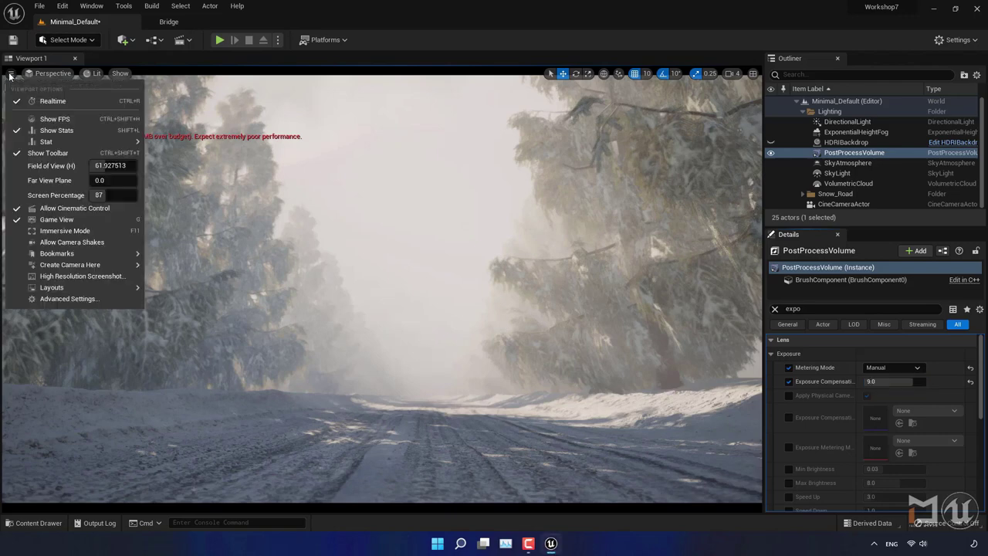
left_click(99, 195)
type("90")
key("Return")
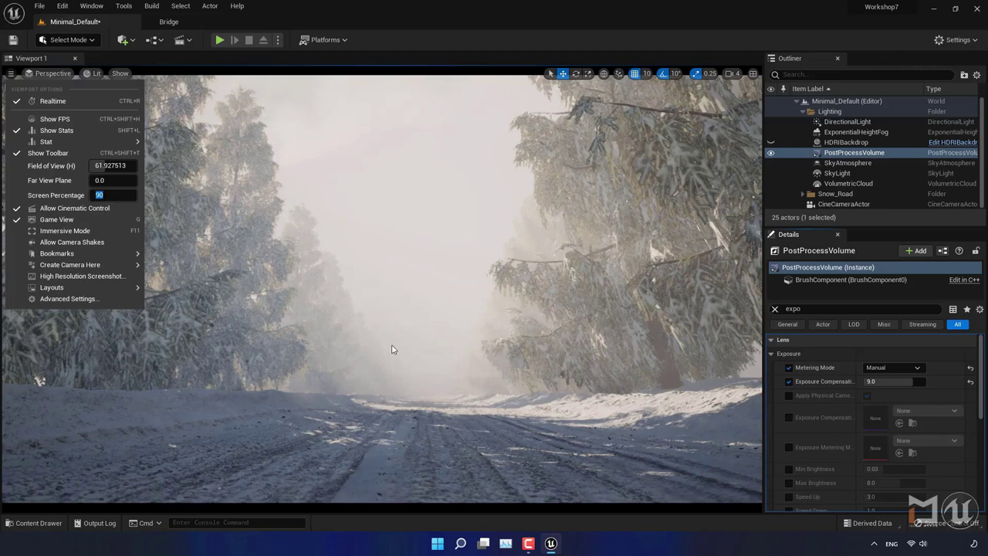
- Capture a high-resolution screenshot with Screenshot Size Multiplier 2.0
left_click(77, 276)
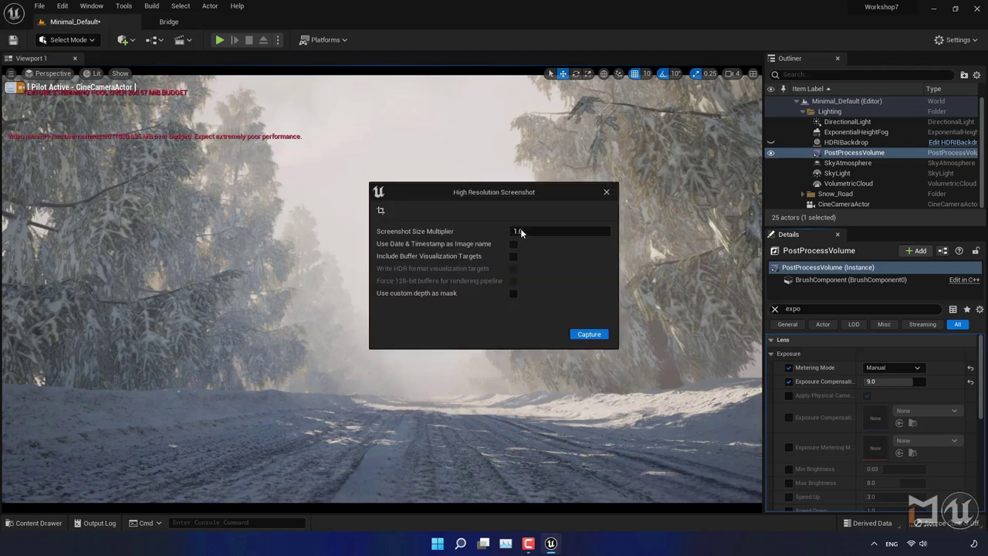
left_click(519, 231)
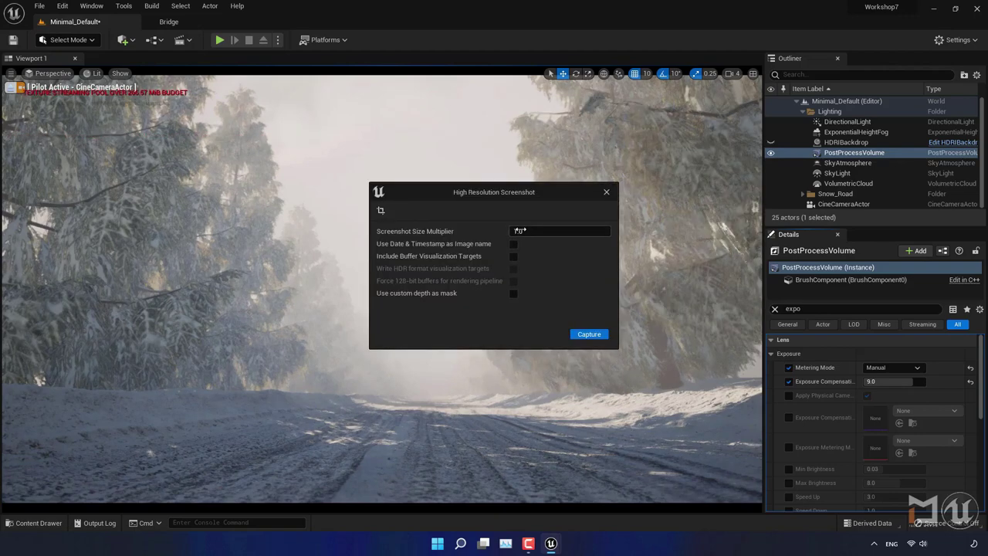
left_click(519, 230)
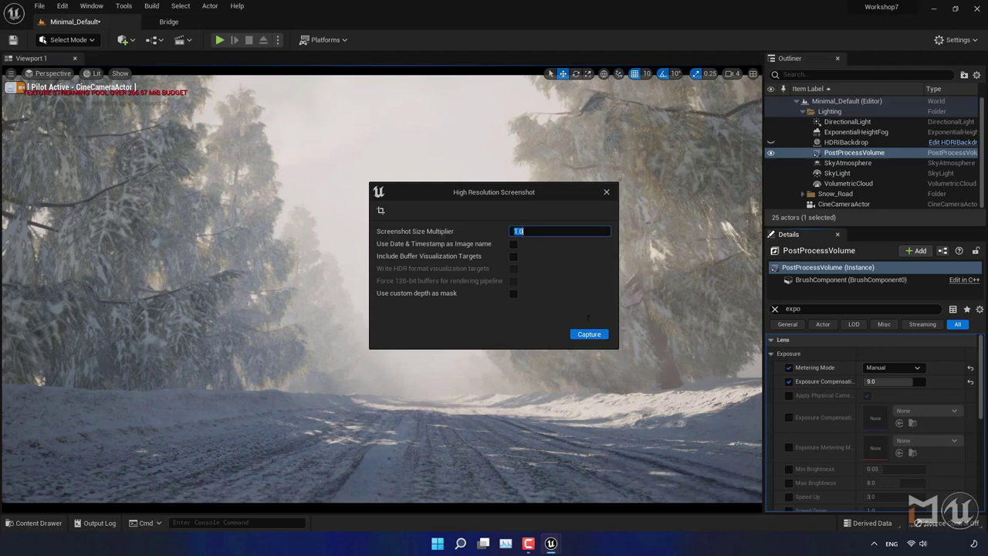
type("2")
key("Return")
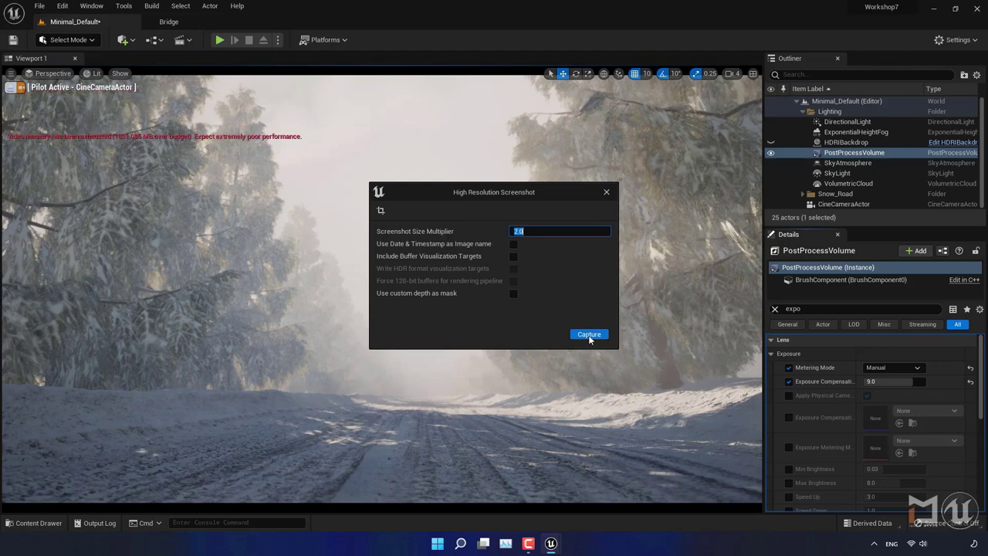
left_click(589, 336)
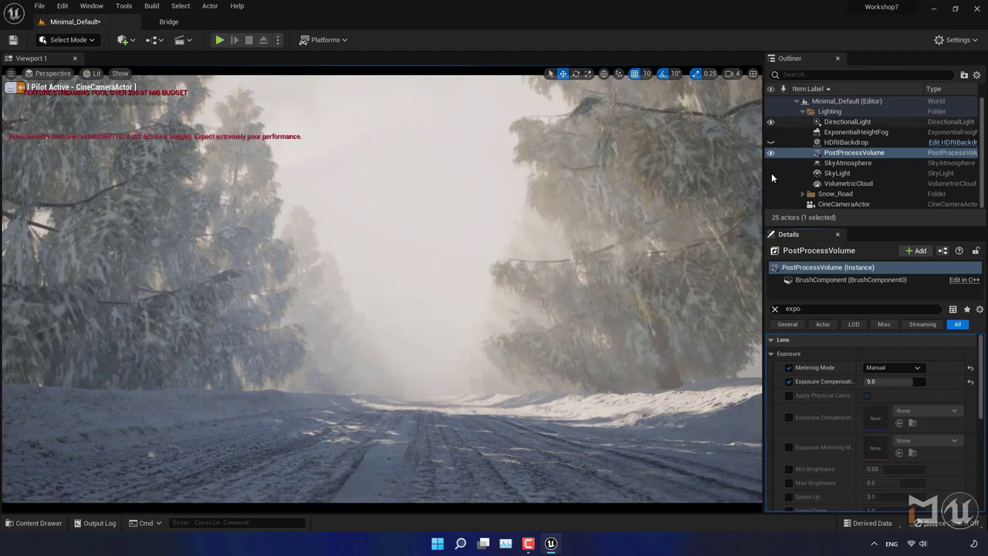
- Hide SkyLight and VolumetricCloud, then set Exposure Compensation to 4.0 and then 5.0
left_click(771, 183)
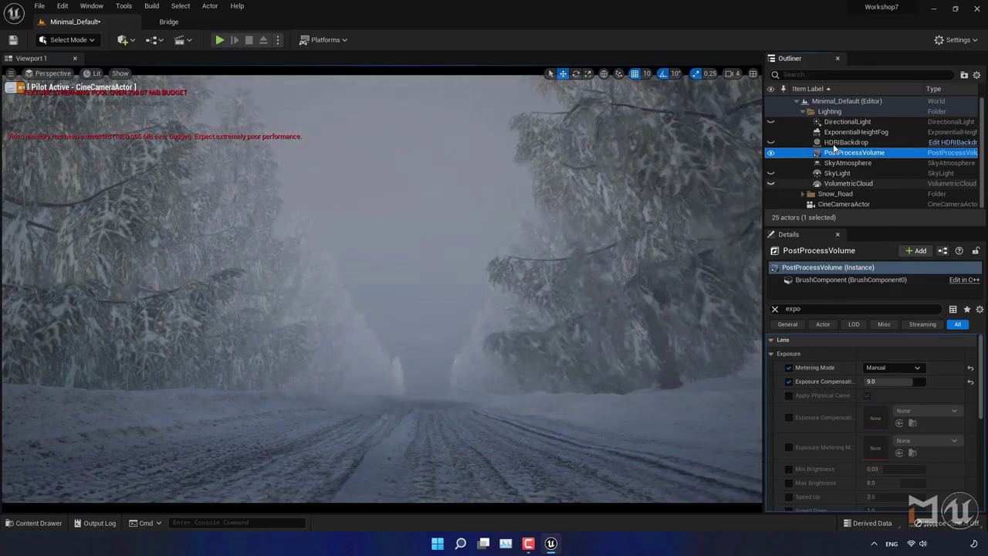
left_click(770, 143)
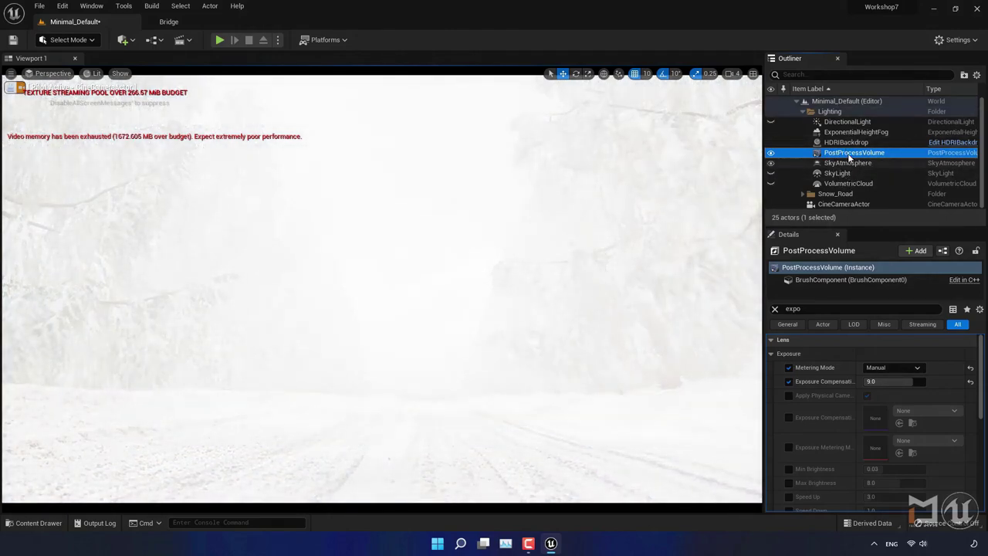
left_click(872, 381)
type("4")
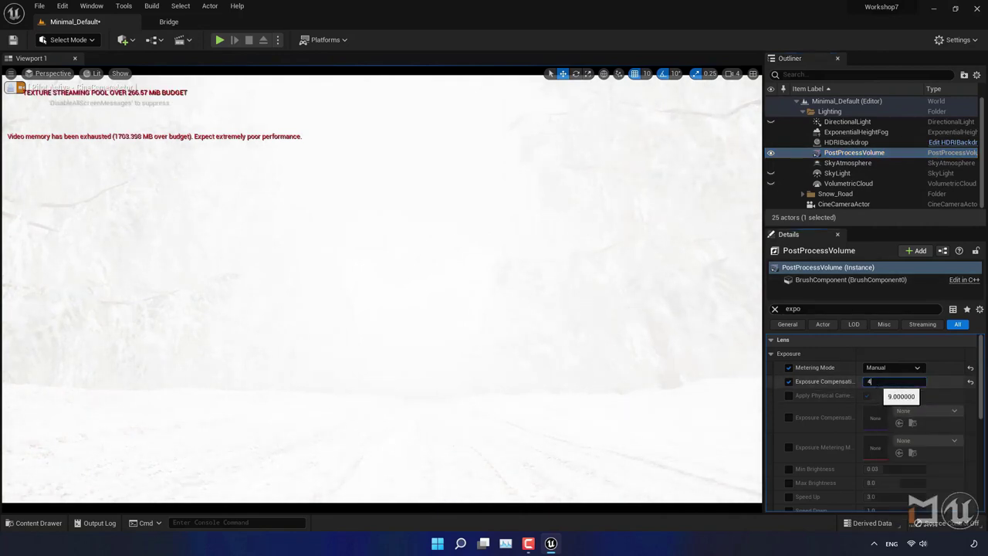
key("Return")
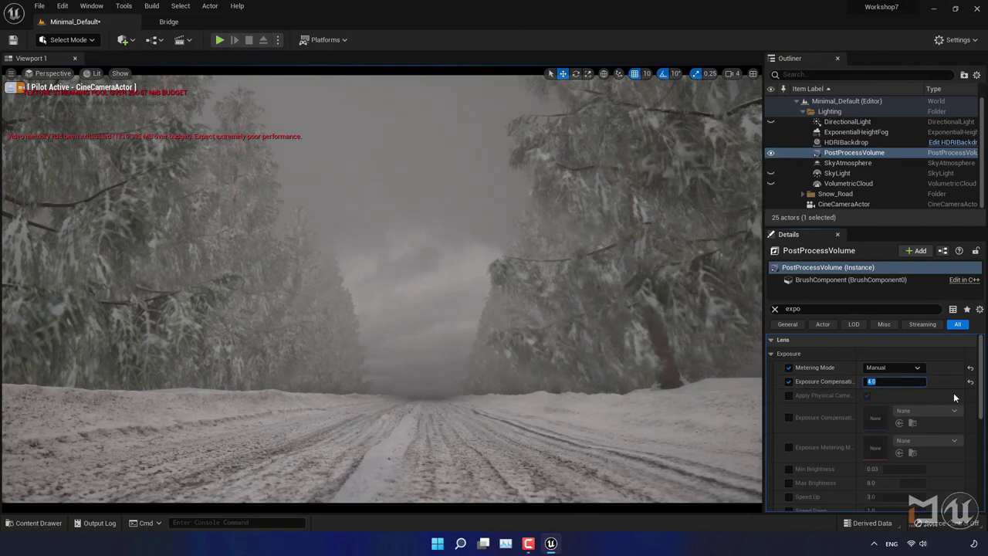
type("5")
key("Return")
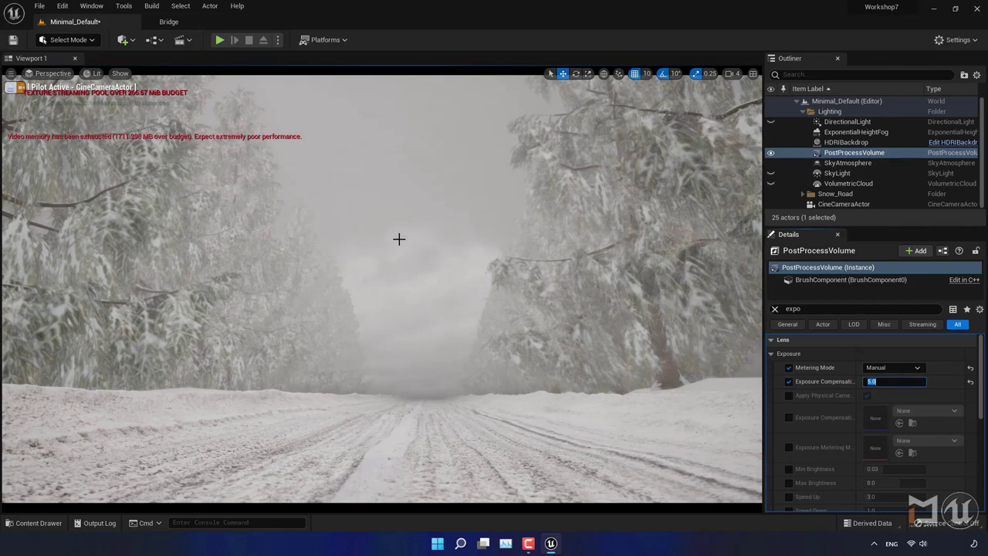
- Take another High Resolution Screenshot using a 2.0 Screenshot Size Multiplier
left_click(12, 74)
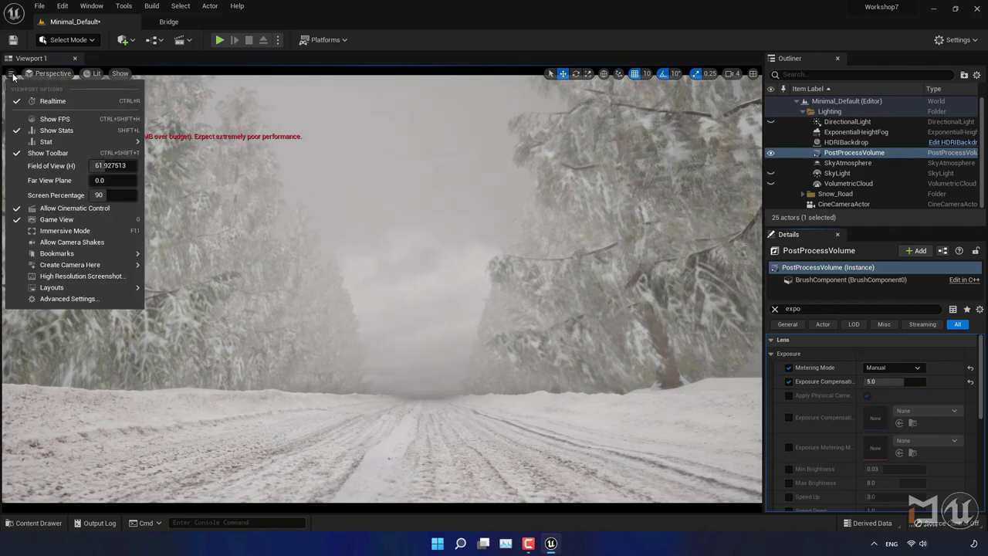
left_click(81, 275)
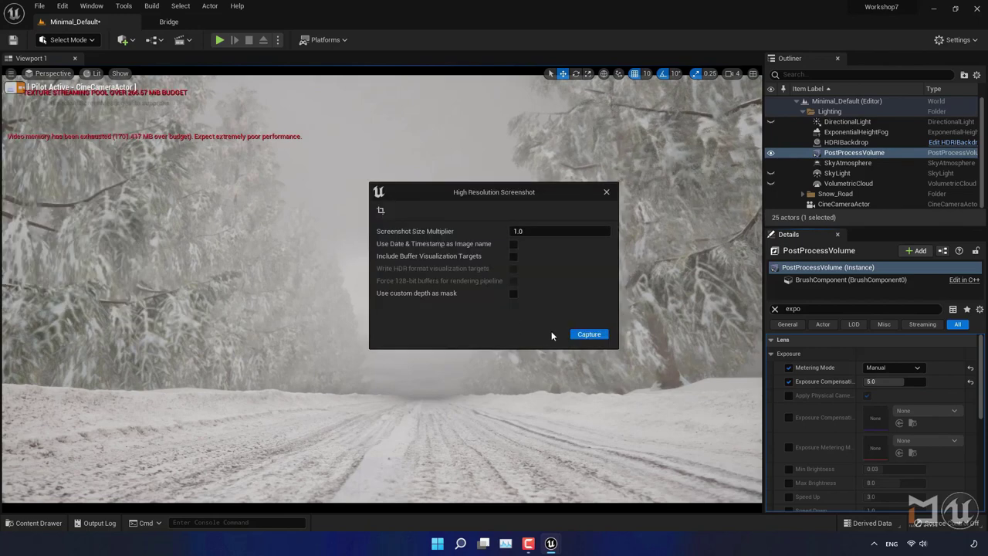
left_click(528, 231)
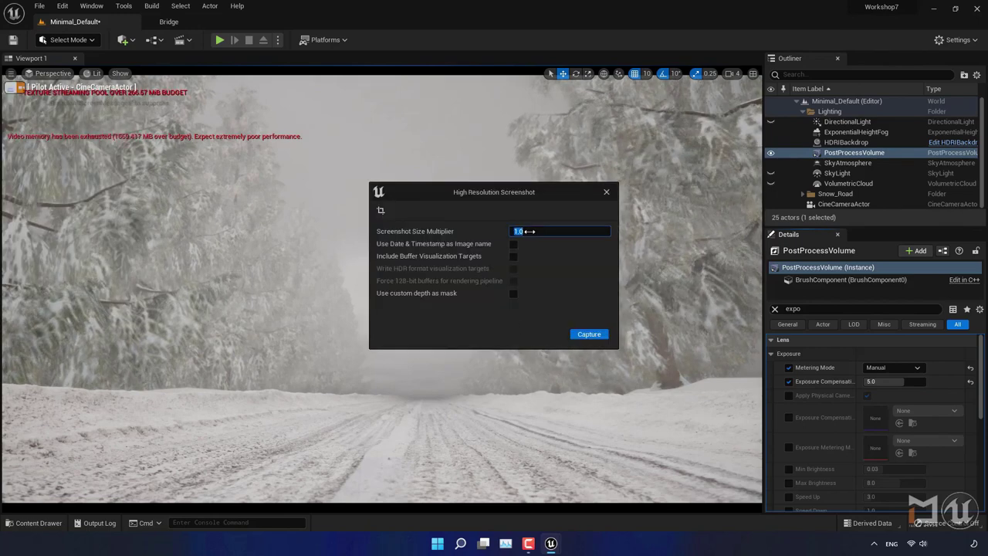
type("2")
key("Return")
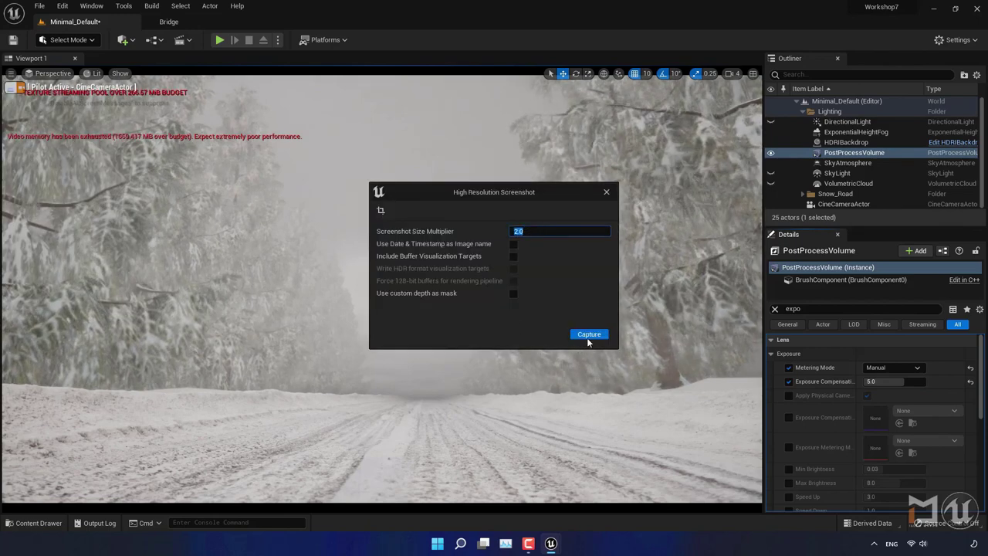
left_click(587, 337)
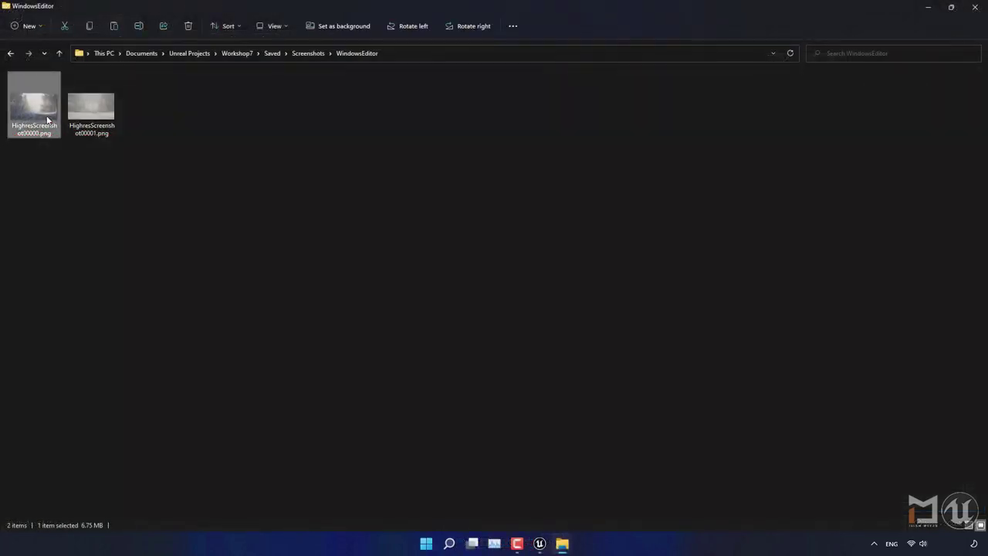
- Open HighresScreenshot00000.png, flip between both screenshots, then close Photos and the folder
double_click(47, 120)
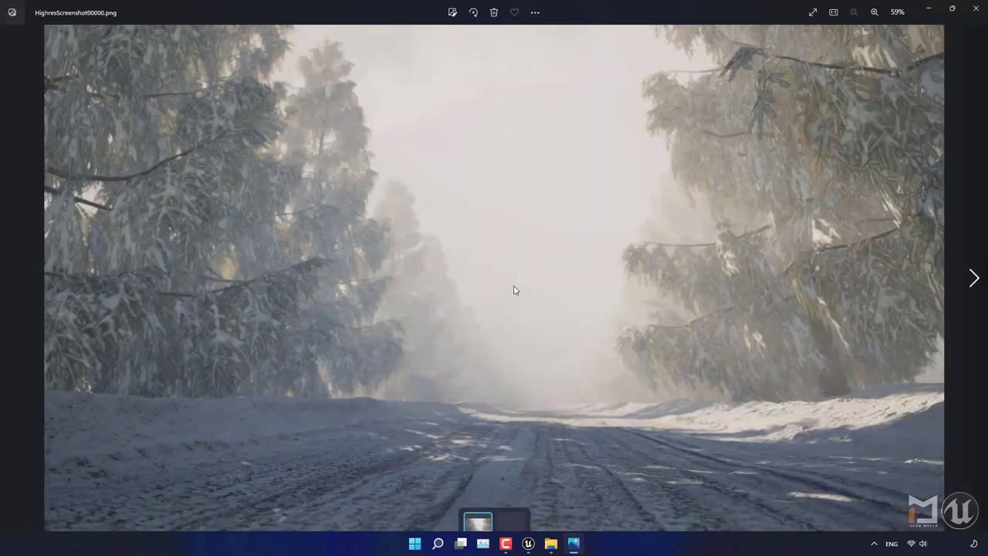
left_click(975, 279)
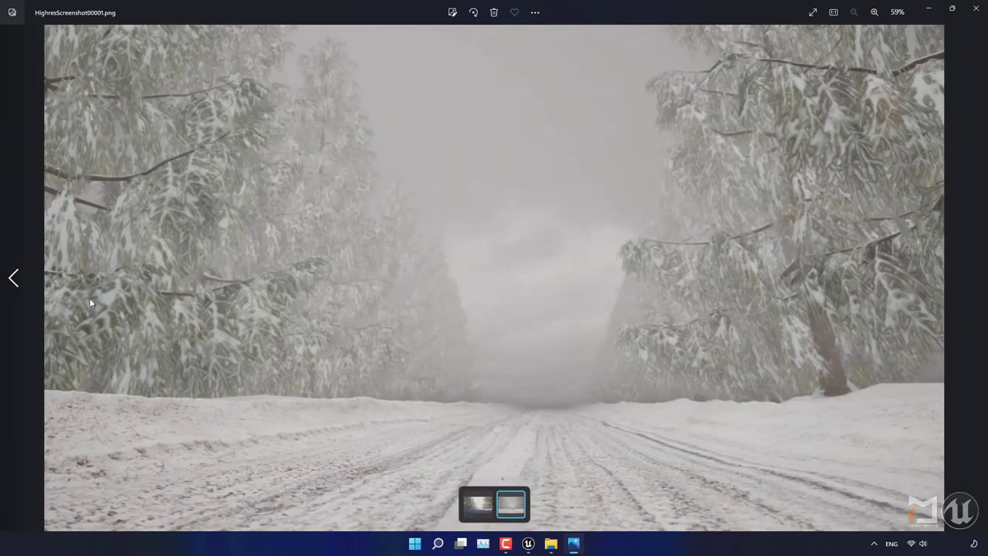
left_click(13, 279)
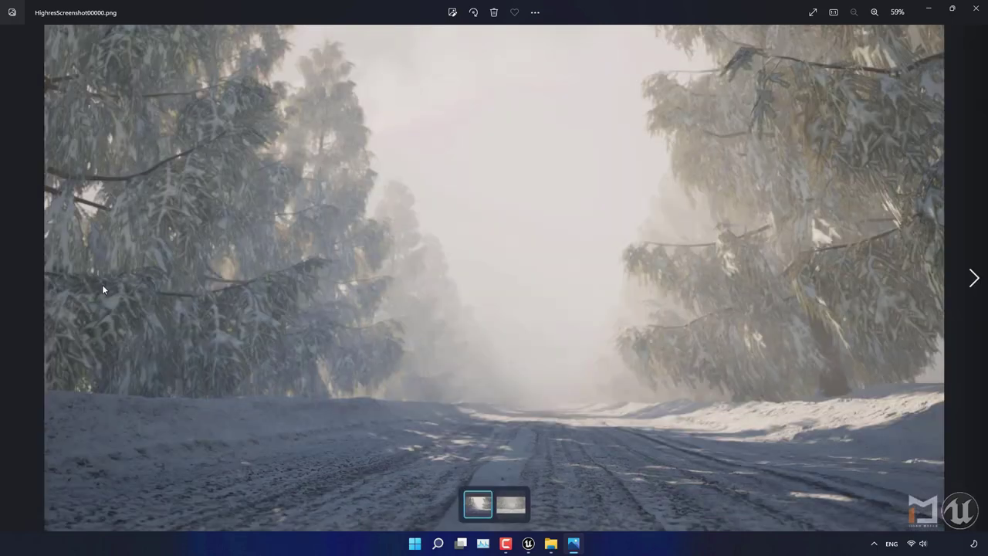
left_click(974, 280)
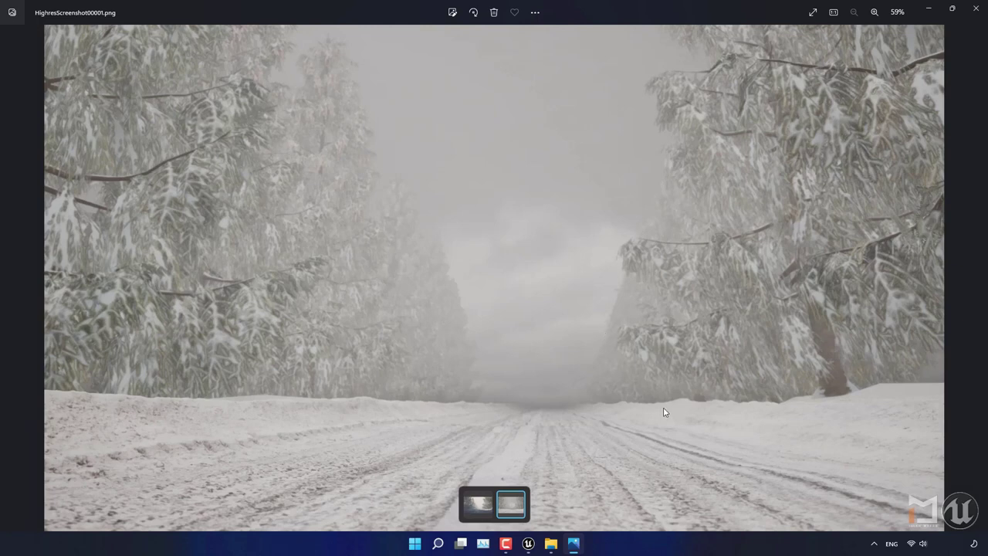
left_click(978, 8)
left_click(974, 7)
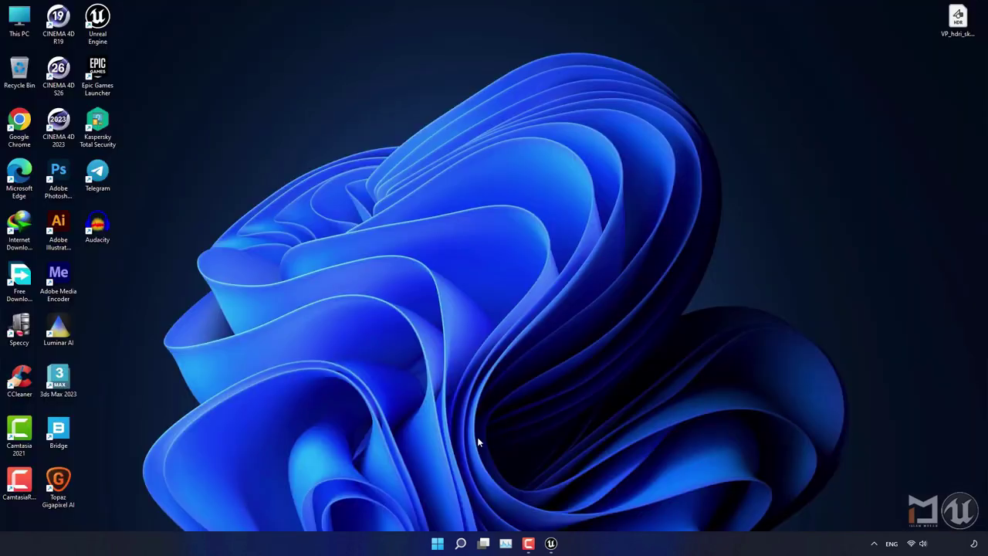